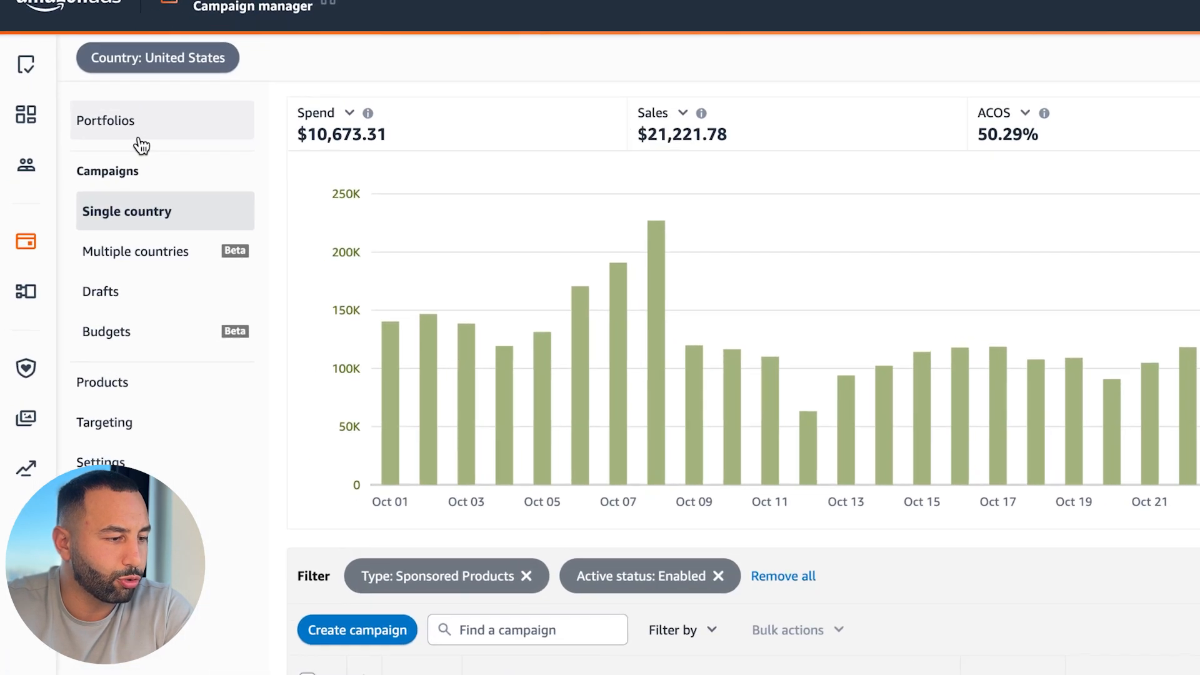
Search the campaign list for campaigns whose names contain "PB -"
scroll(413, 475, "down", 4)
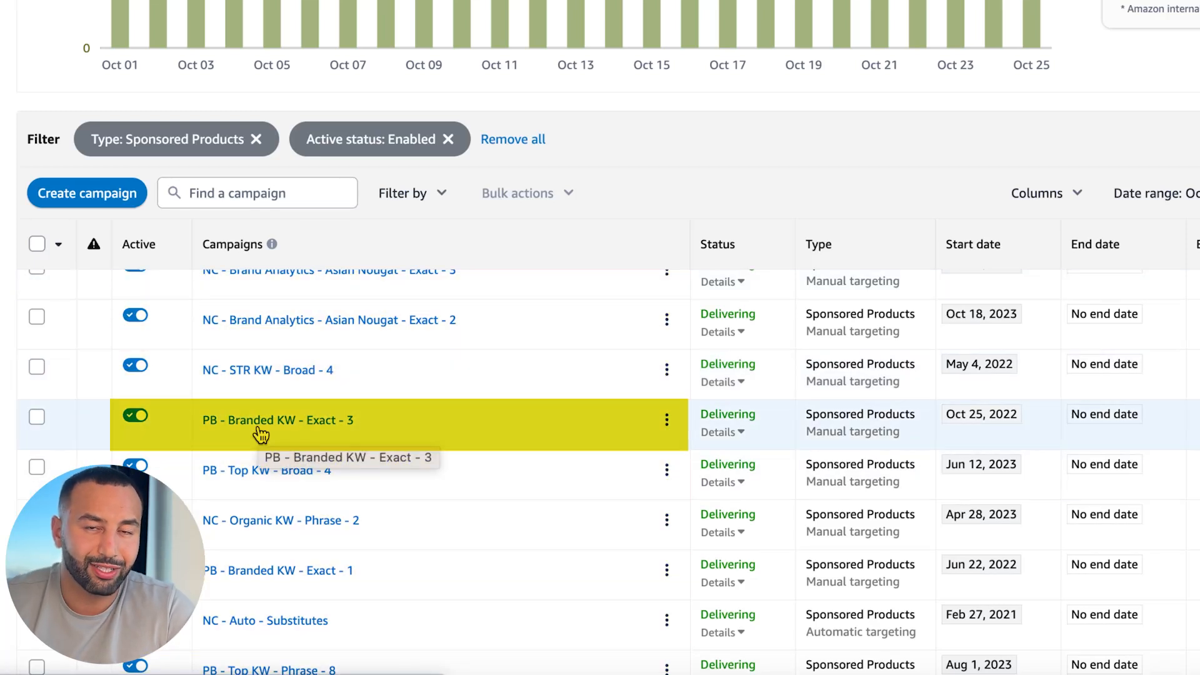
scroll(258, 399, "up", 1)
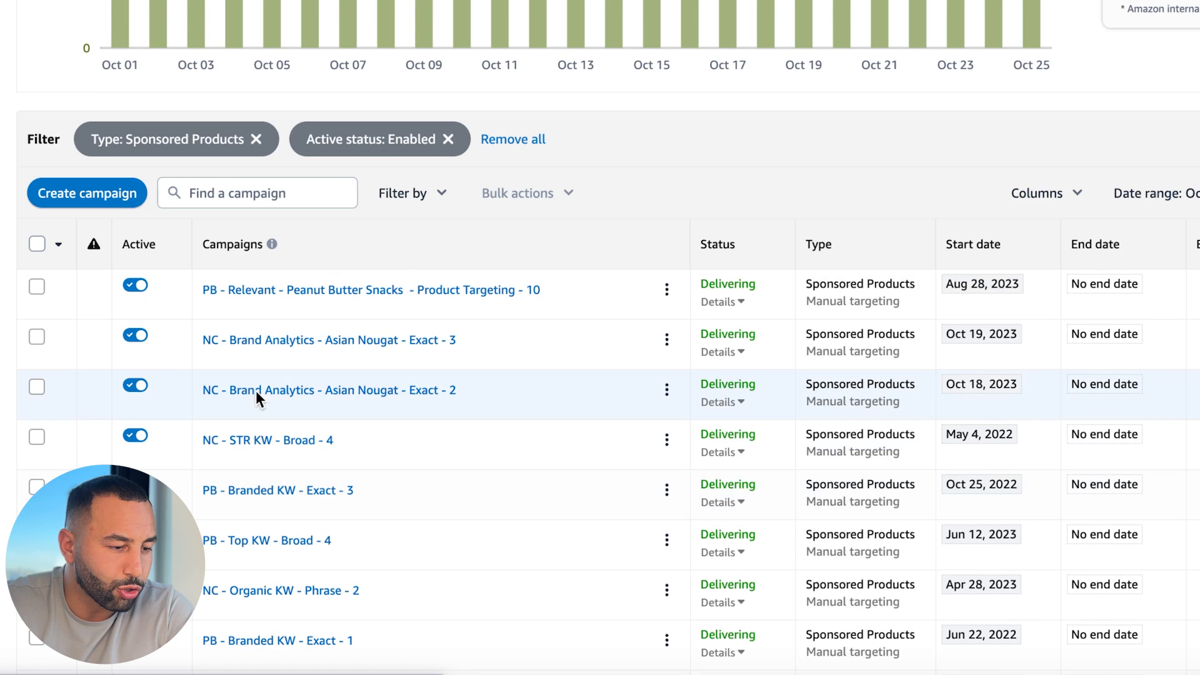
left_click(216, 191)
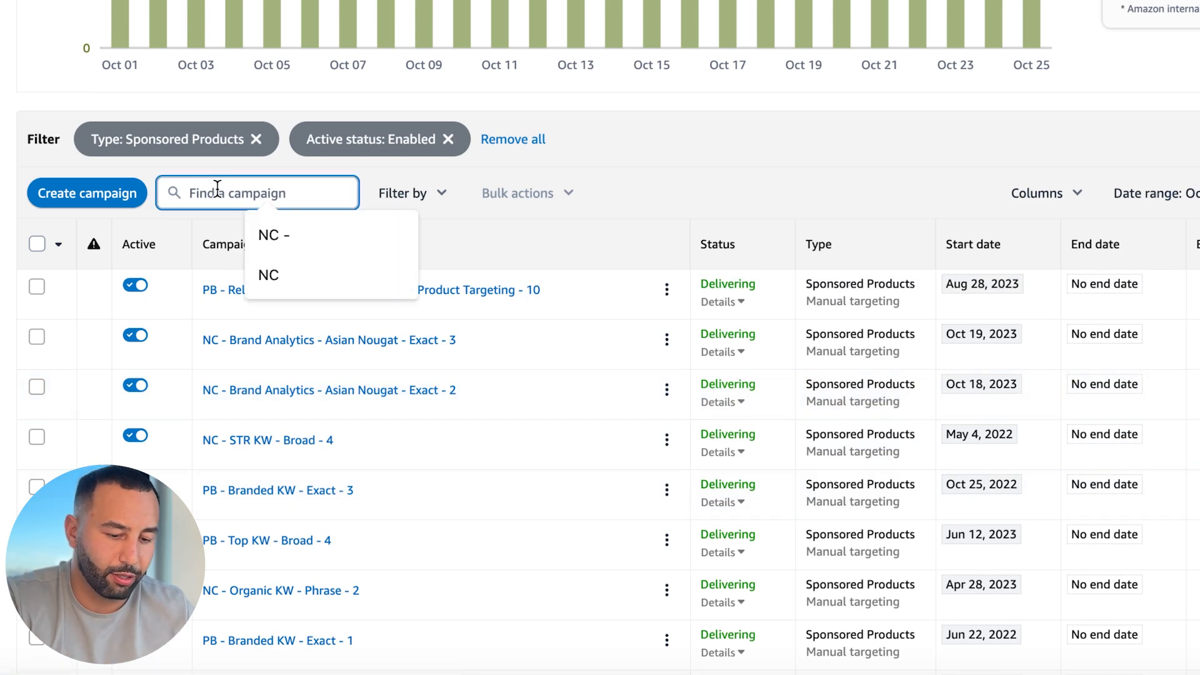
type("PB")
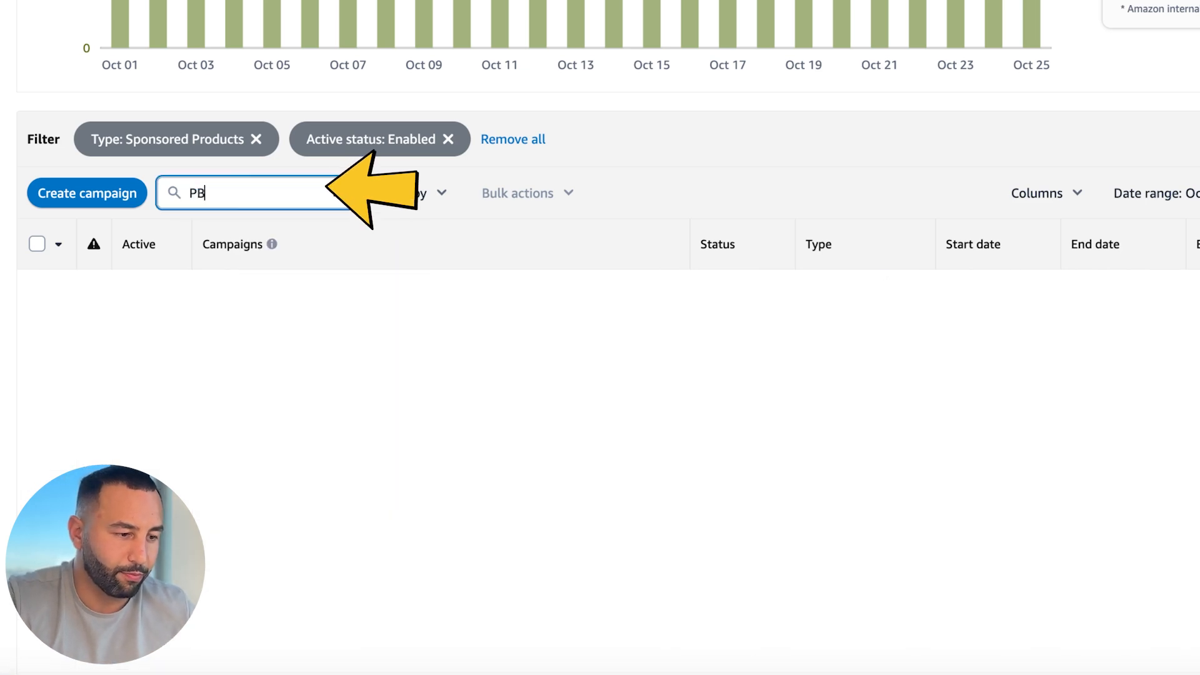
type(" -")
scroll(388, 415, "down", 3)
scroll(388, 415, "up", 1)
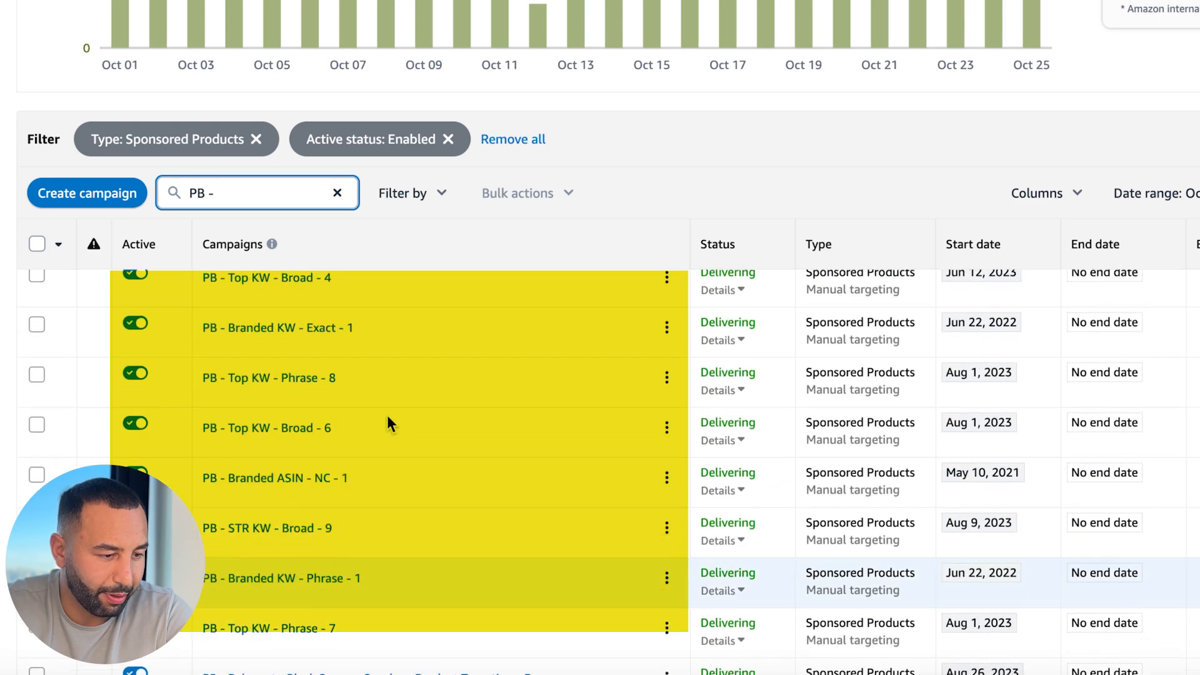
scroll(464, 408, "up", 2)
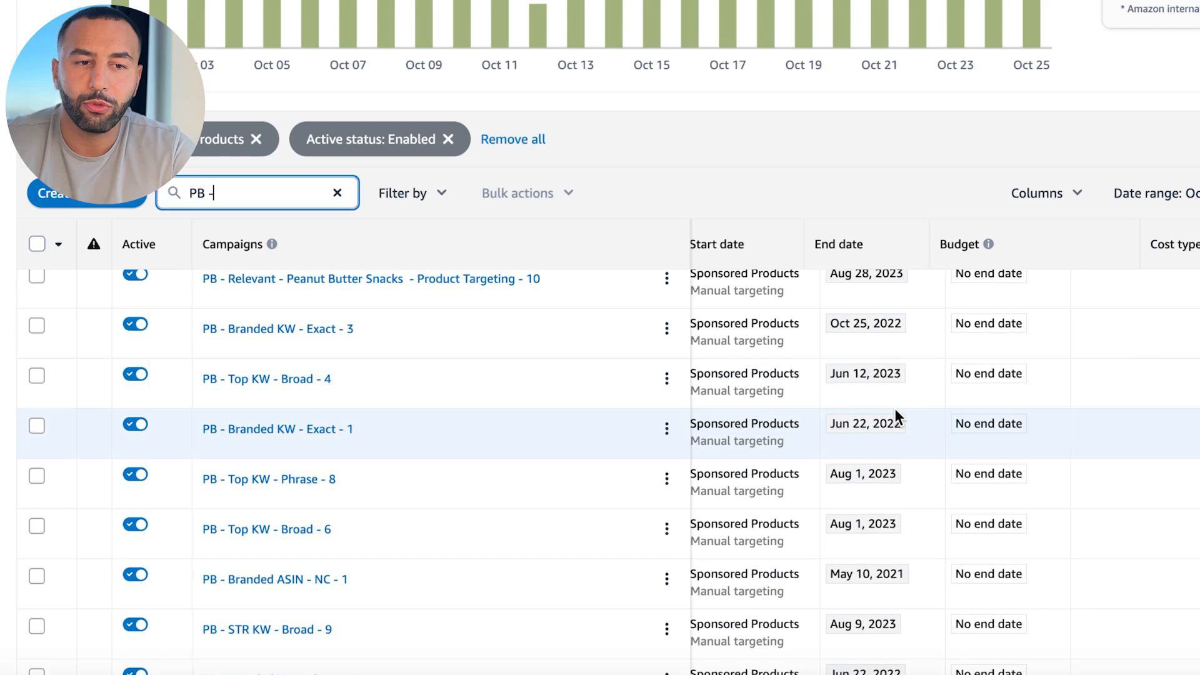
Filter the "PB -" campaigns to those with a return on ad spend (ROAS) greater than 5
scroll(894, 407, "left", 2)
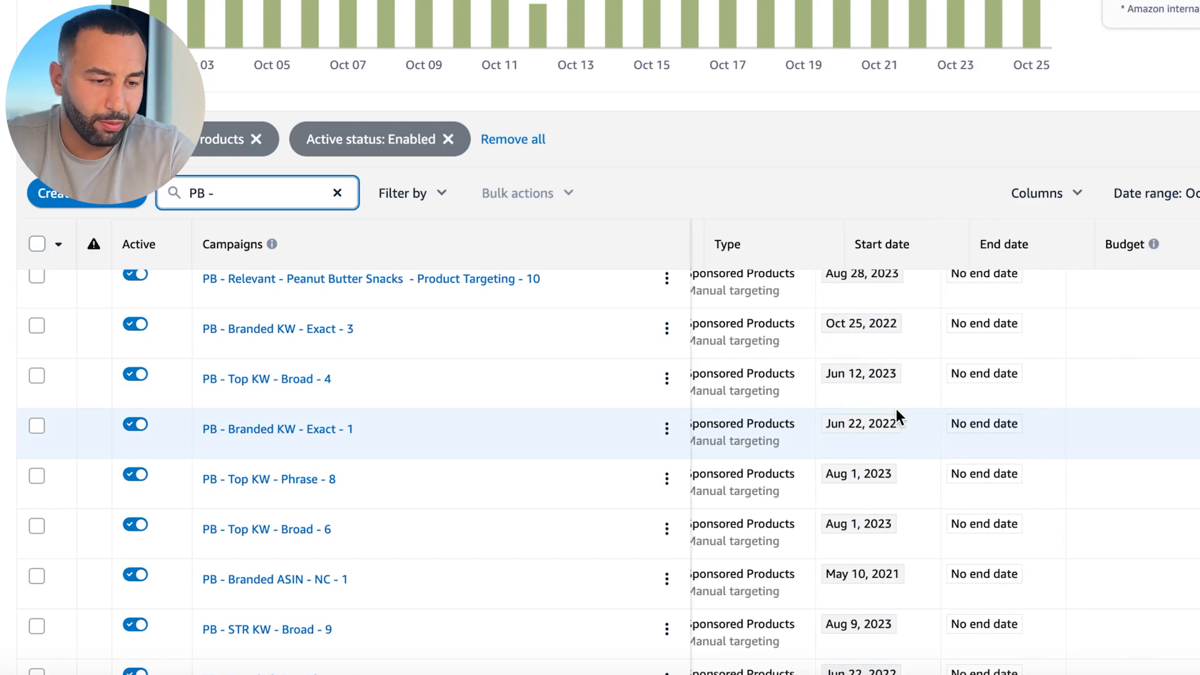
scroll(894, 408, "right", 5)
scroll(745, 433, "right", 6)
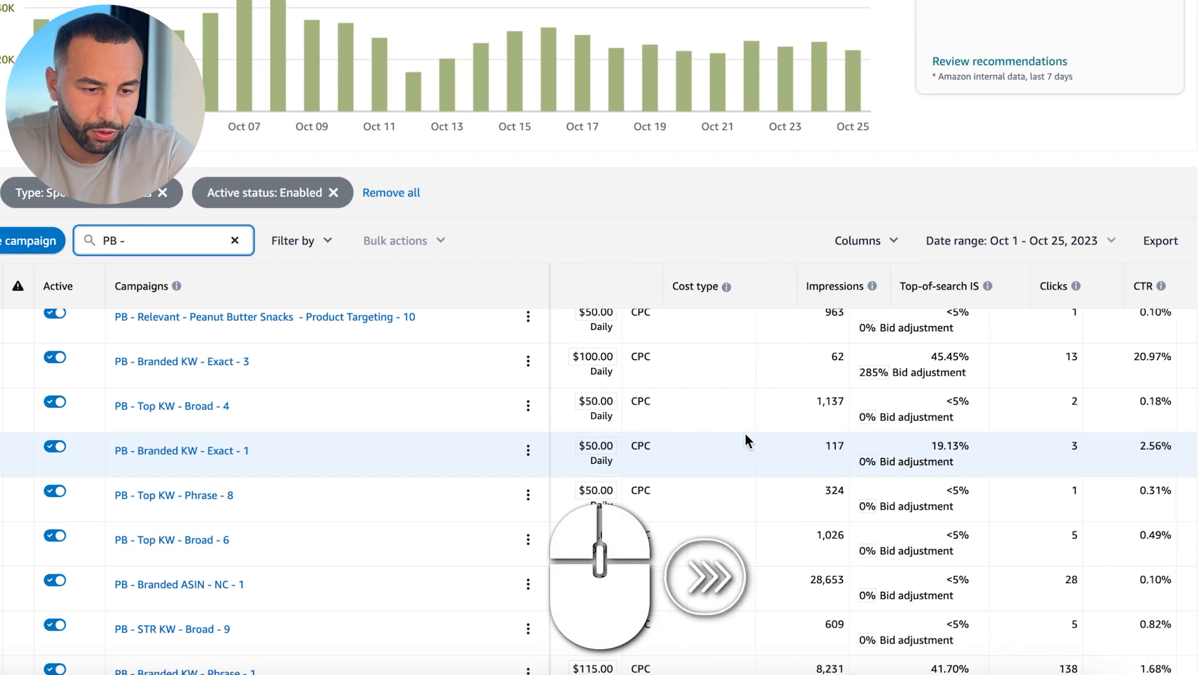
scroll(745, 434, "right", 3)
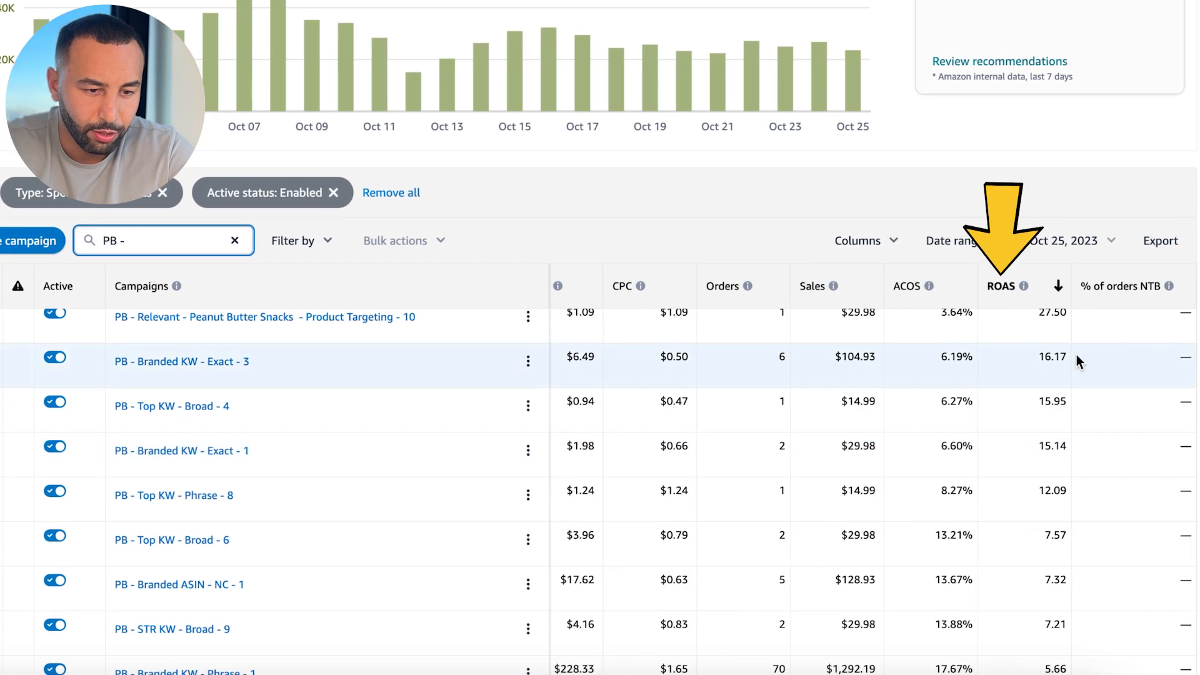
scroll(1070, 362, "up", 1)
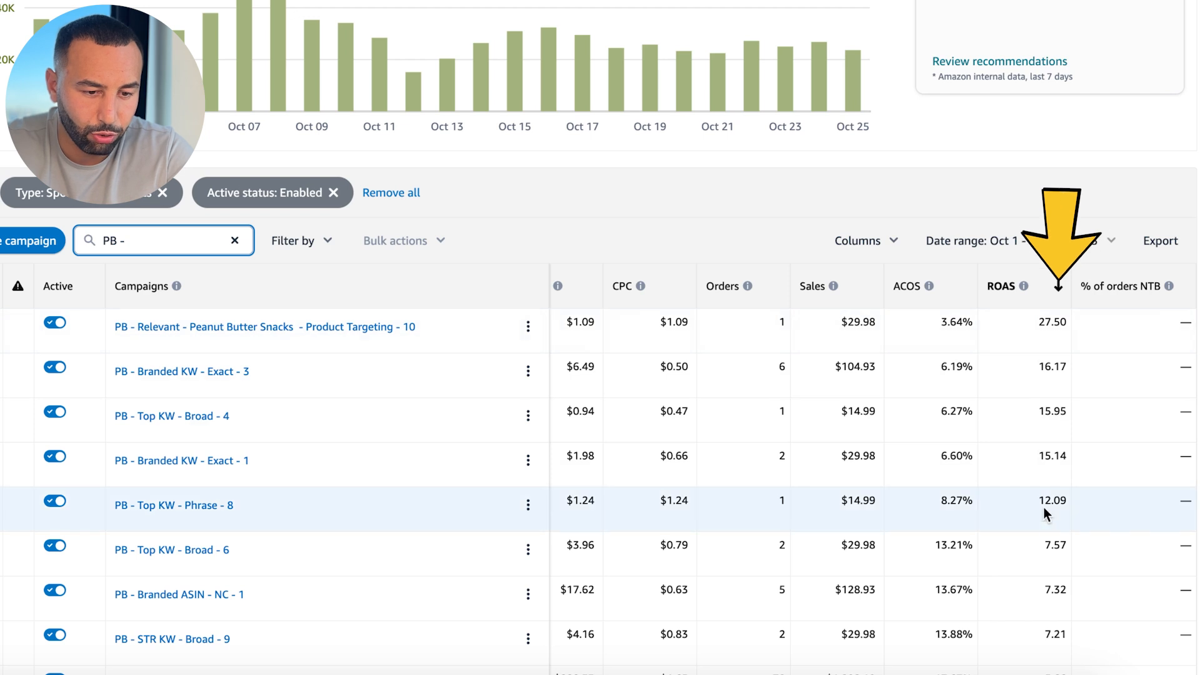
left_click(307, 242)
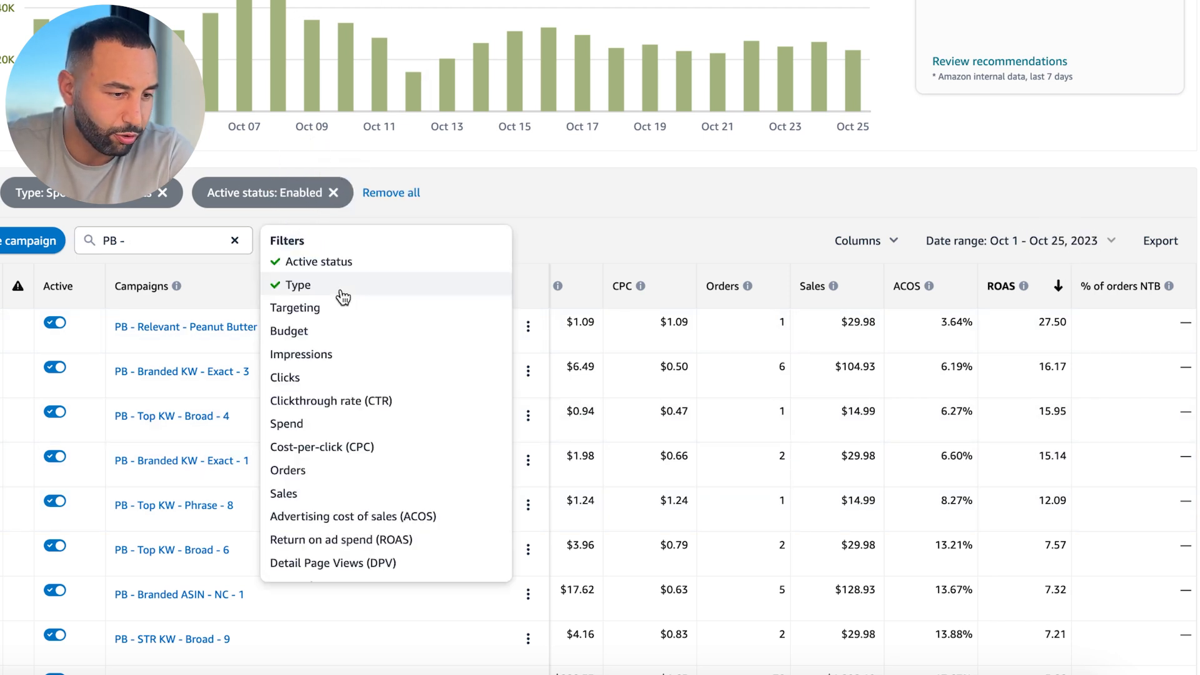
left_click(331, 541)
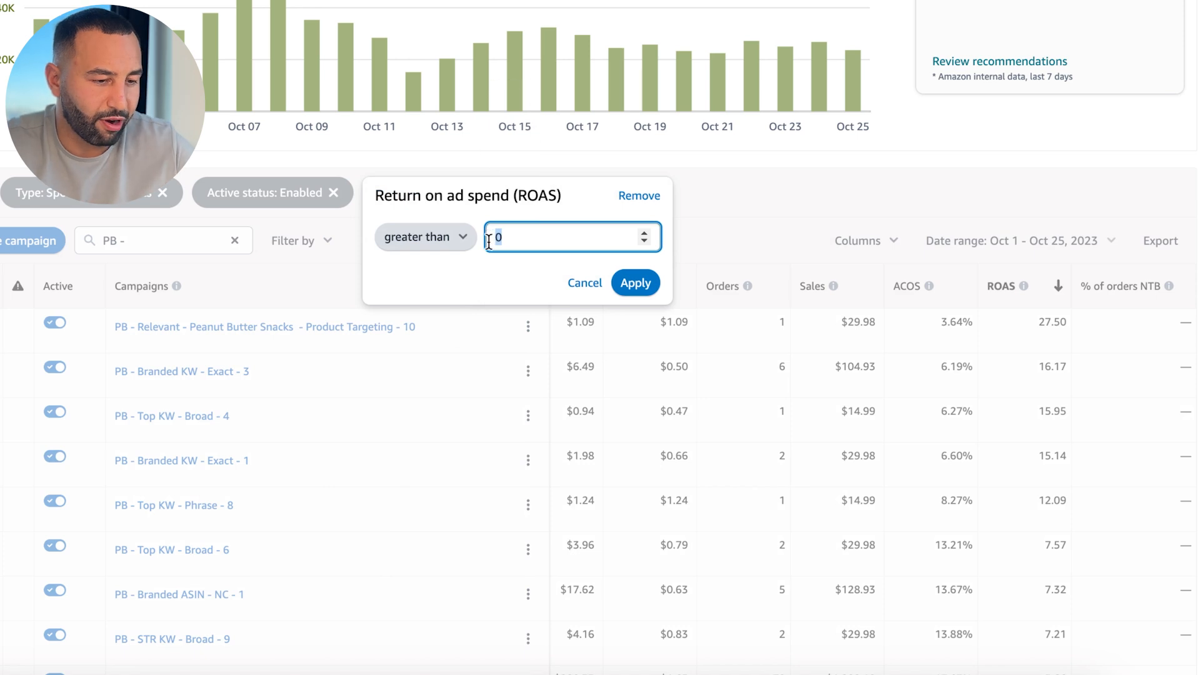
left_click(628, 279)
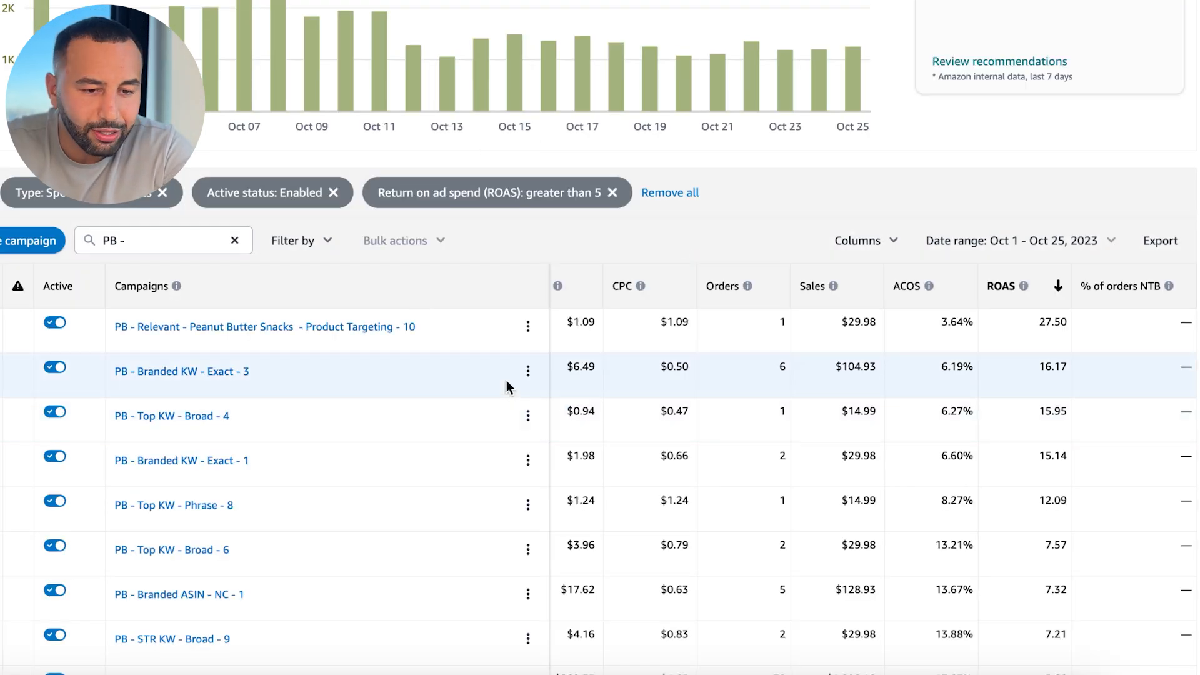
Select all campaigns in the filtered list
scroll(506, 391, "down", 1)
scroll(505, 392, "down", 3)
scroll(501, 408, "up", 4)
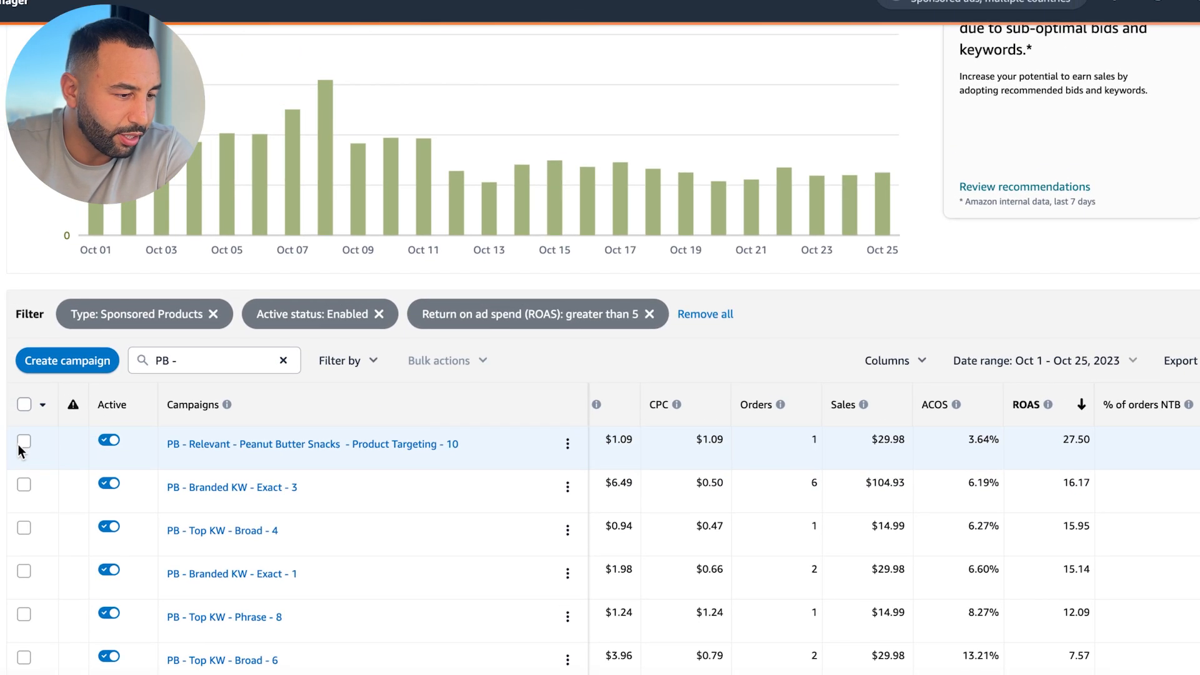
left_click(26, 410)
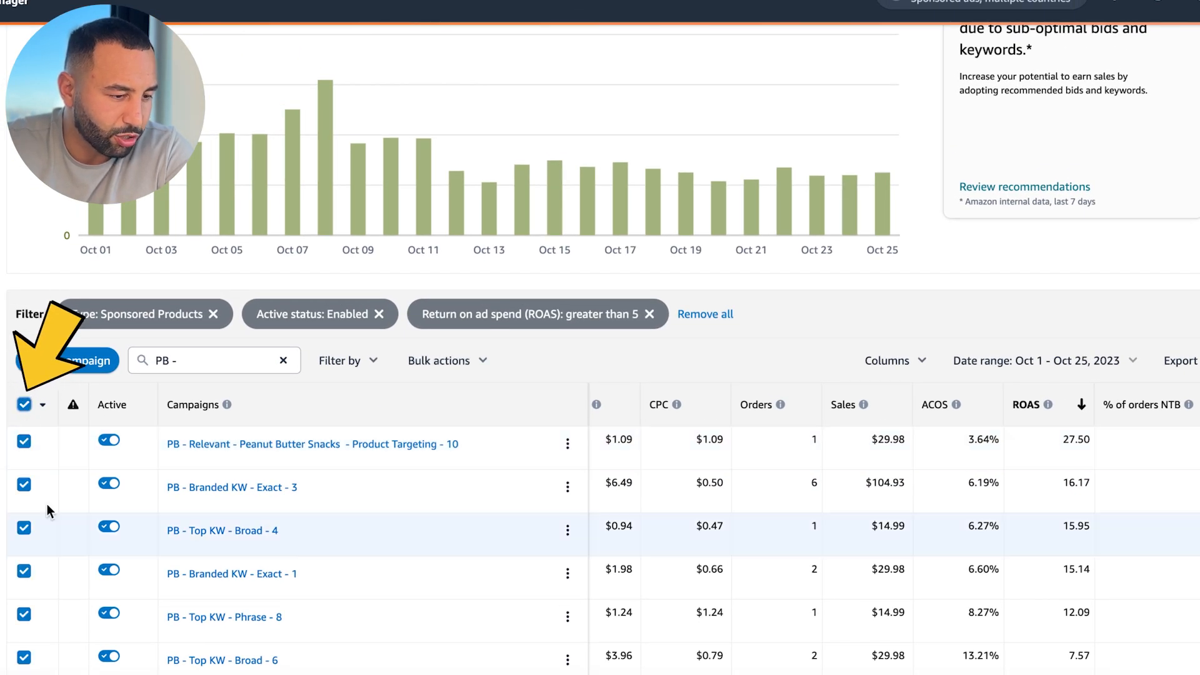
Examine the bulk budget adjustment options for the selected campaigns, then close them without saving
left_click(423, 369)
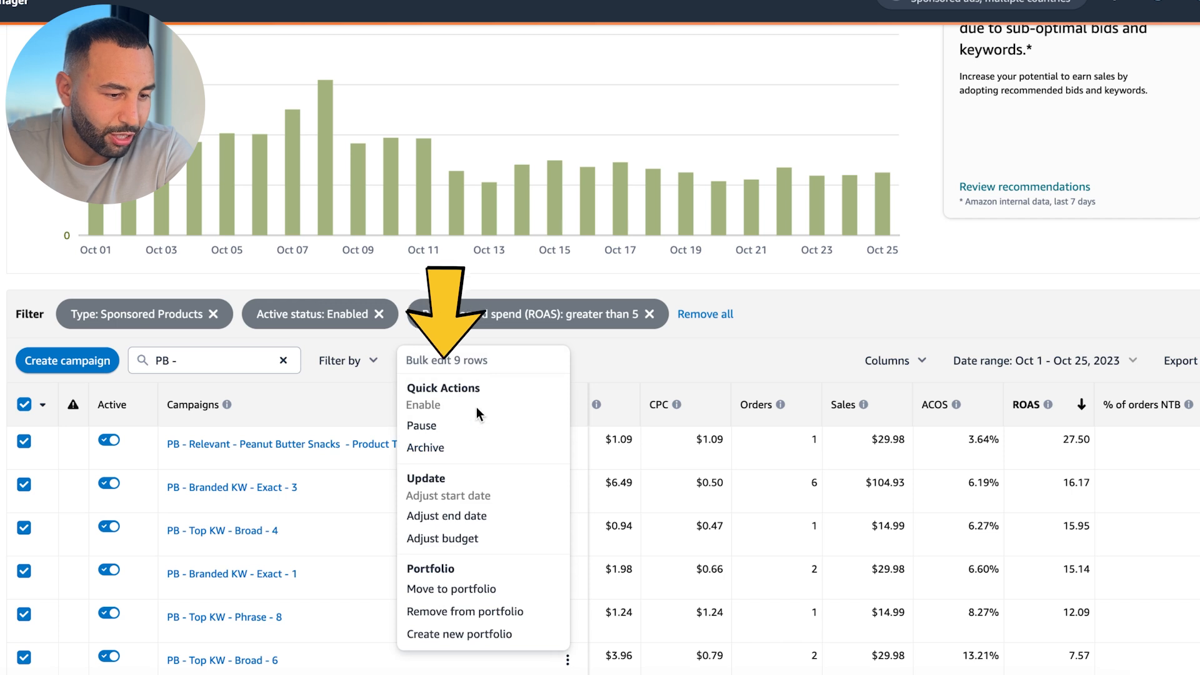
left_click(442, 538)
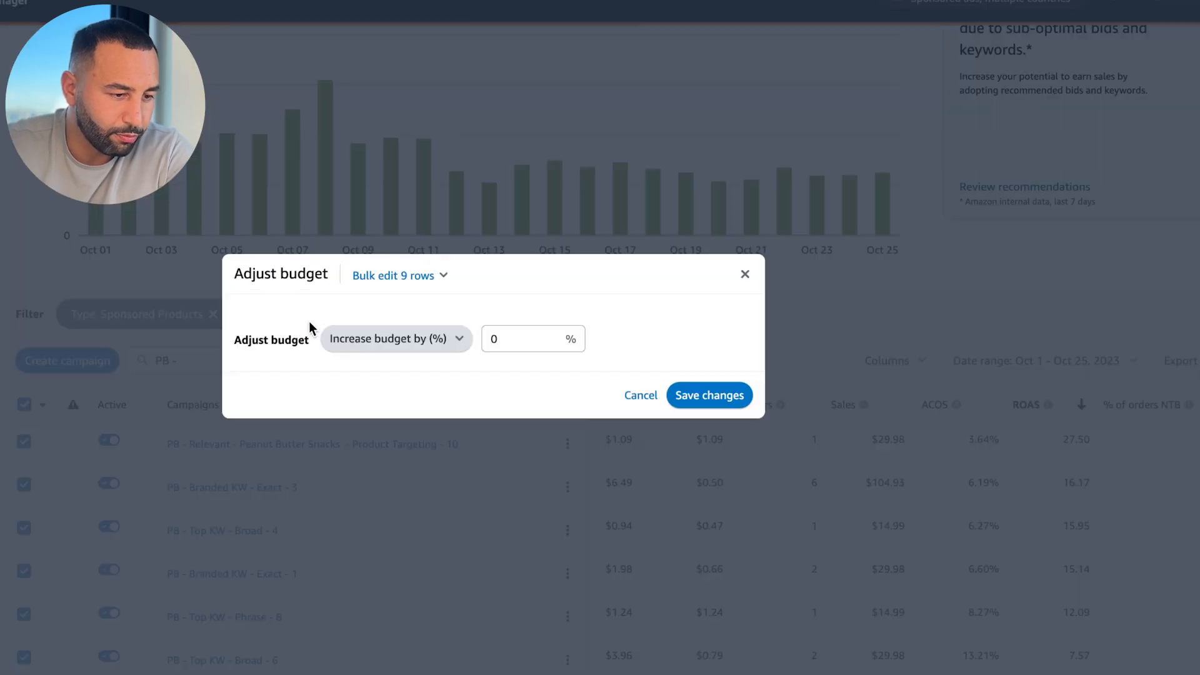
left_click(381, 342)
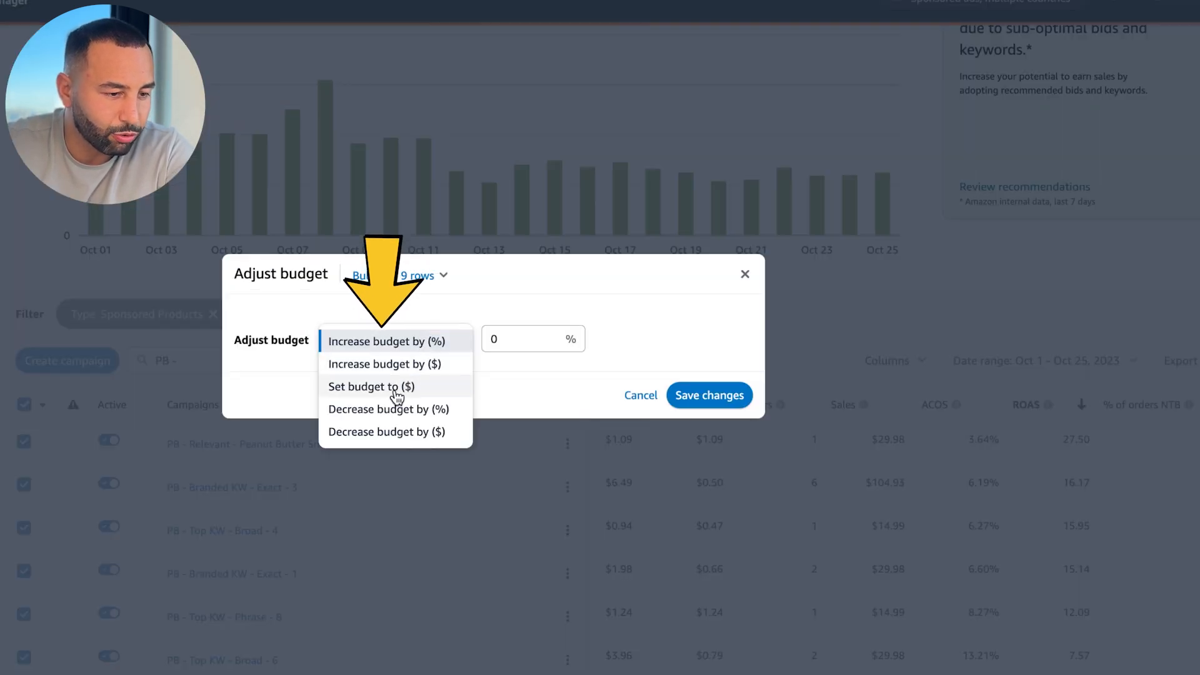
left_click(743, 276)
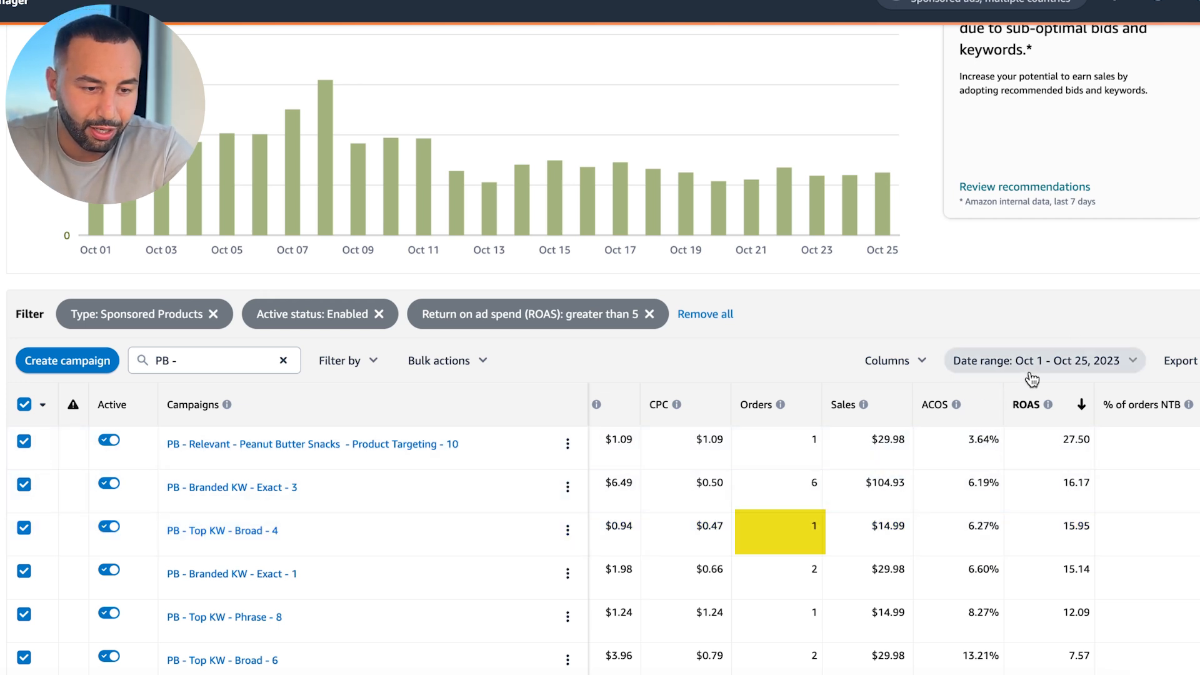
Compare the orders and daily budgets of the selected campaigns, such as PB - Branded KW - Exact - 1
scroll(870, 520, "down", 1)
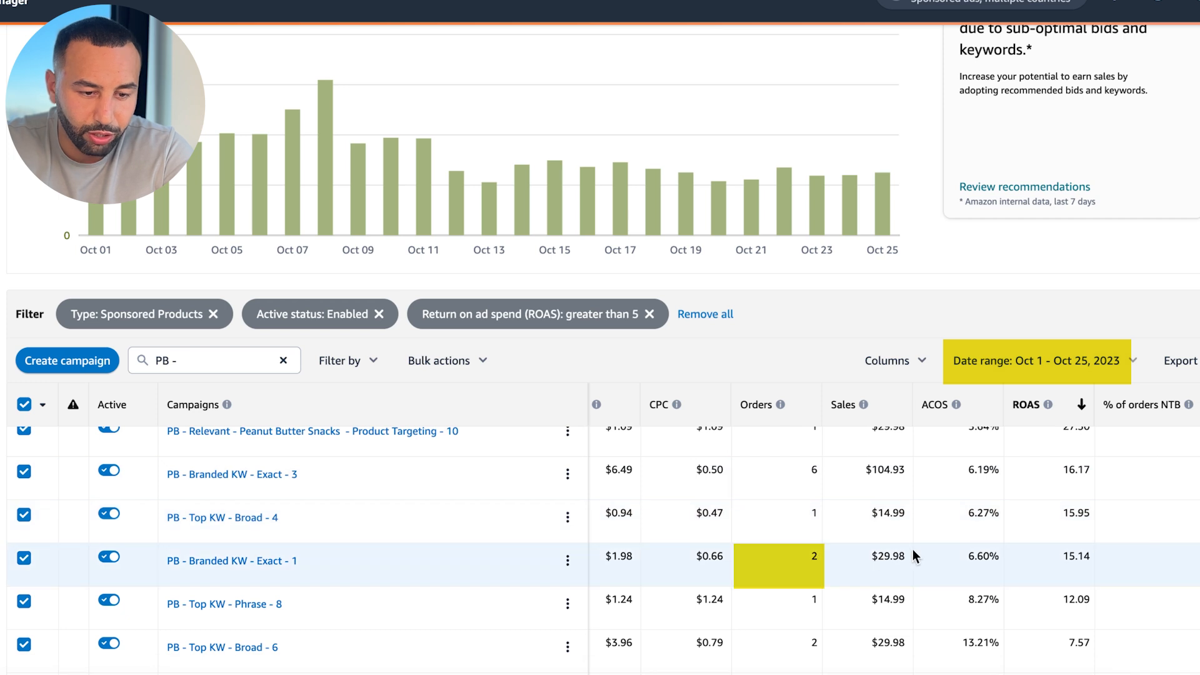
scroll(887, 523, "down", 1)
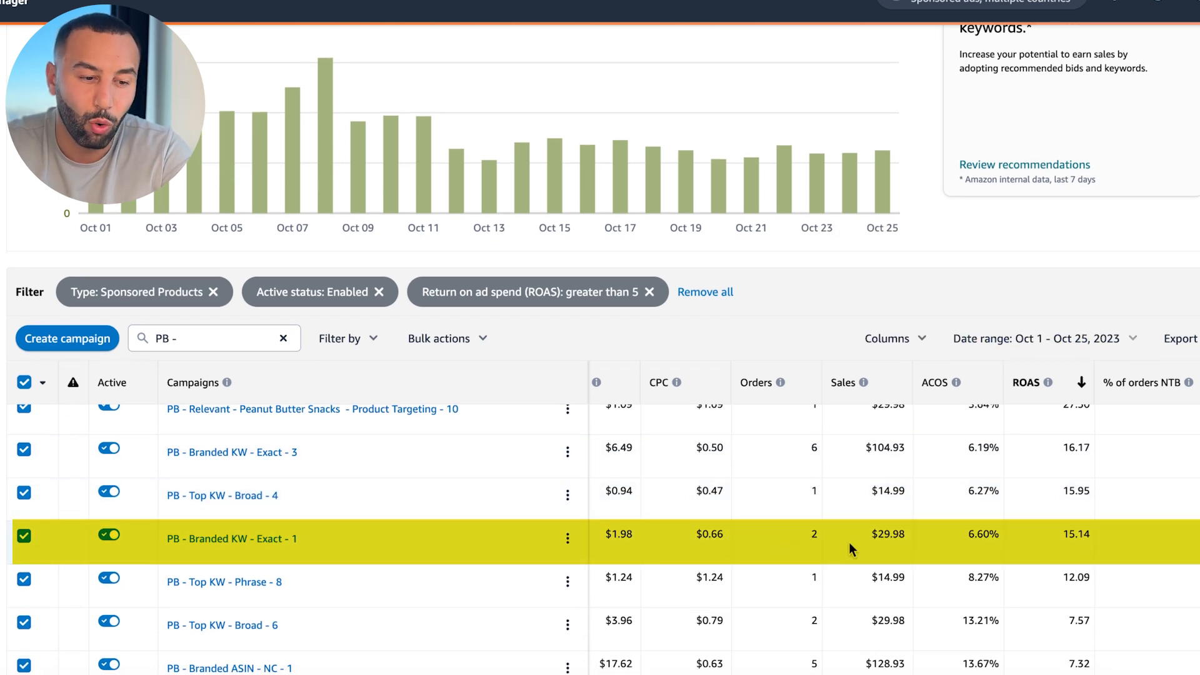
scroll(775, 550, "left", 6)
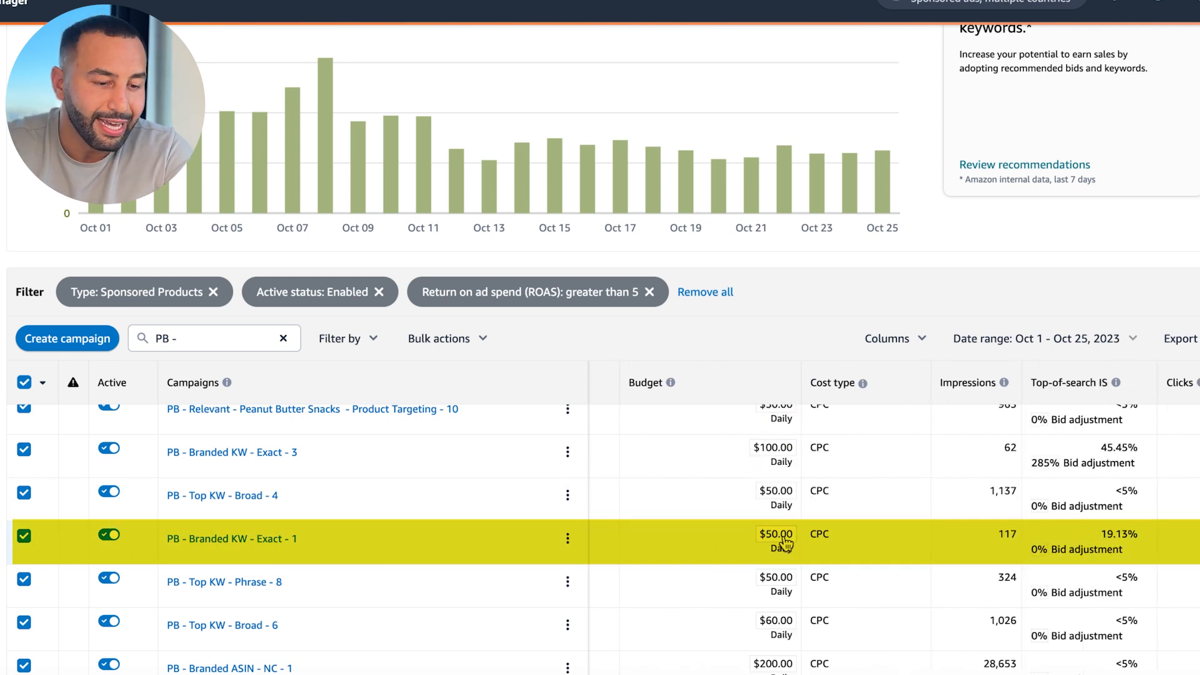
scroll(785, 541, "right", 6)
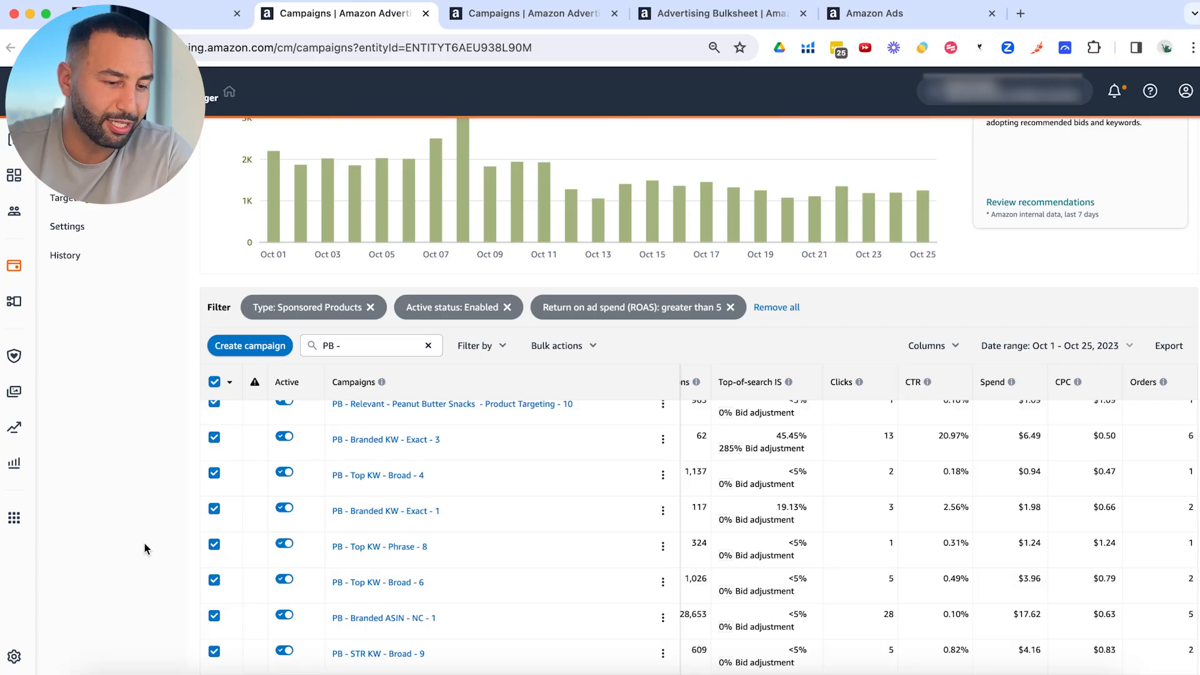
scroll(145, 548, "up", 5)
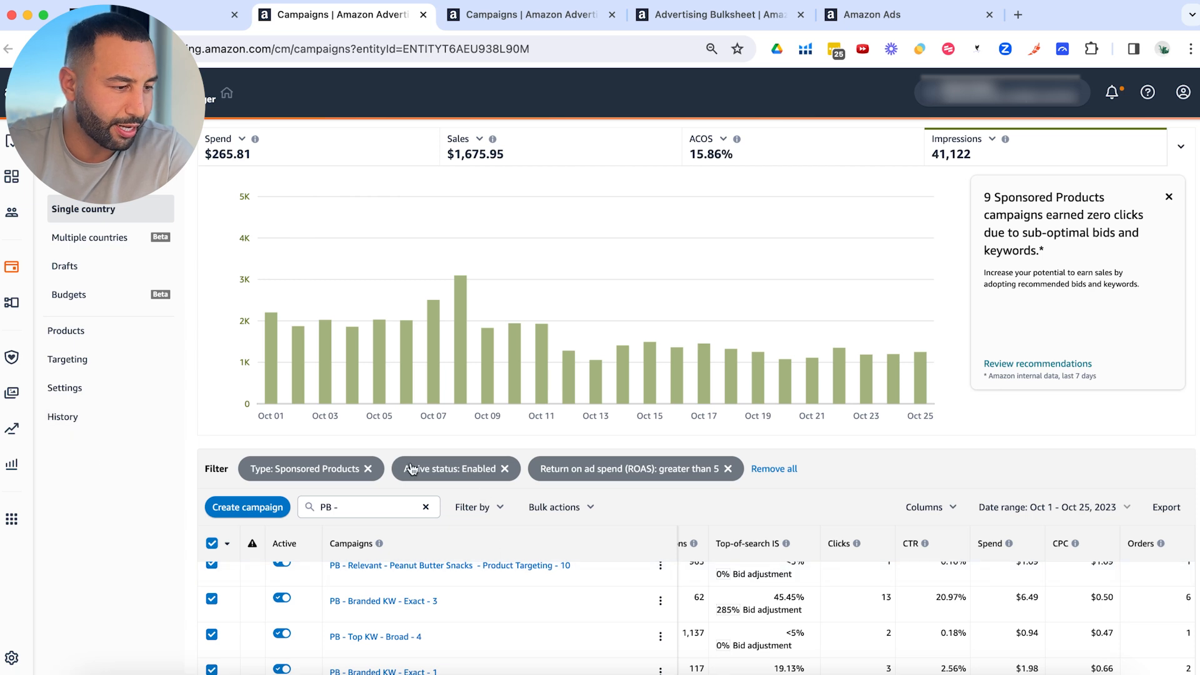
Switch to the open Targeting page and filter its enabled targets to a return on ad spend (ROAS) greater than 4
left_click(531, 15)
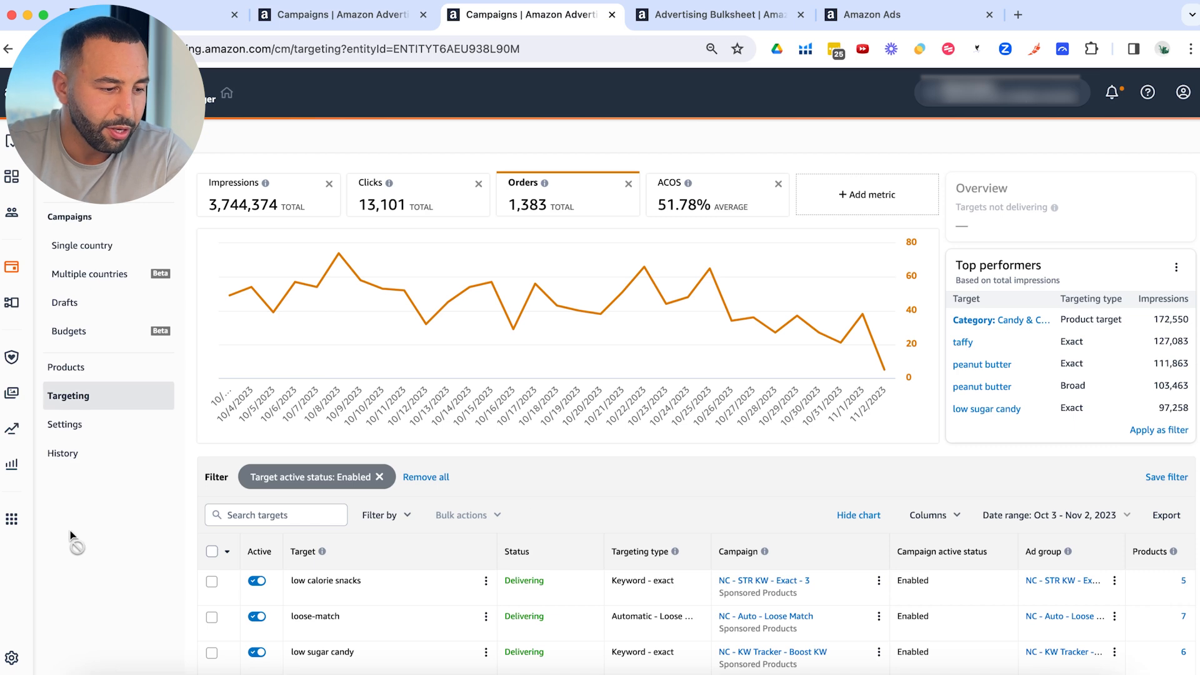
scroll(174, 519, "down", 2)
scroll(598, 491, "down", 2)
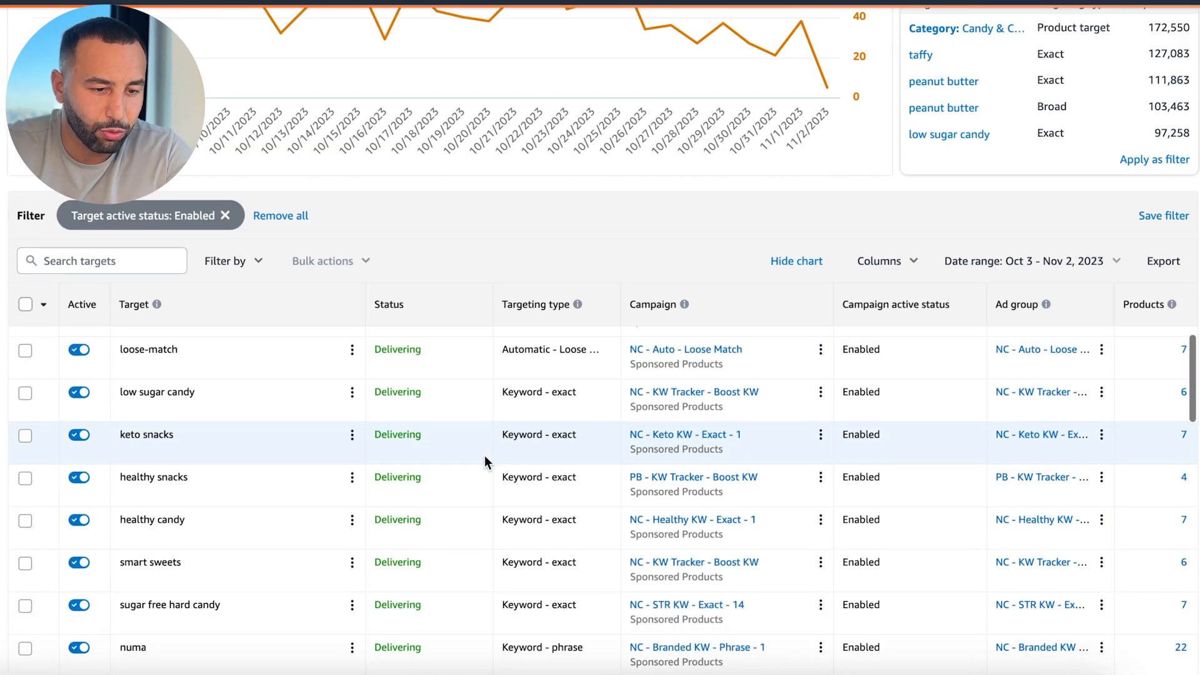
scroll(485, 457, "down", 5)
scroll(486, 458, "up", 8)
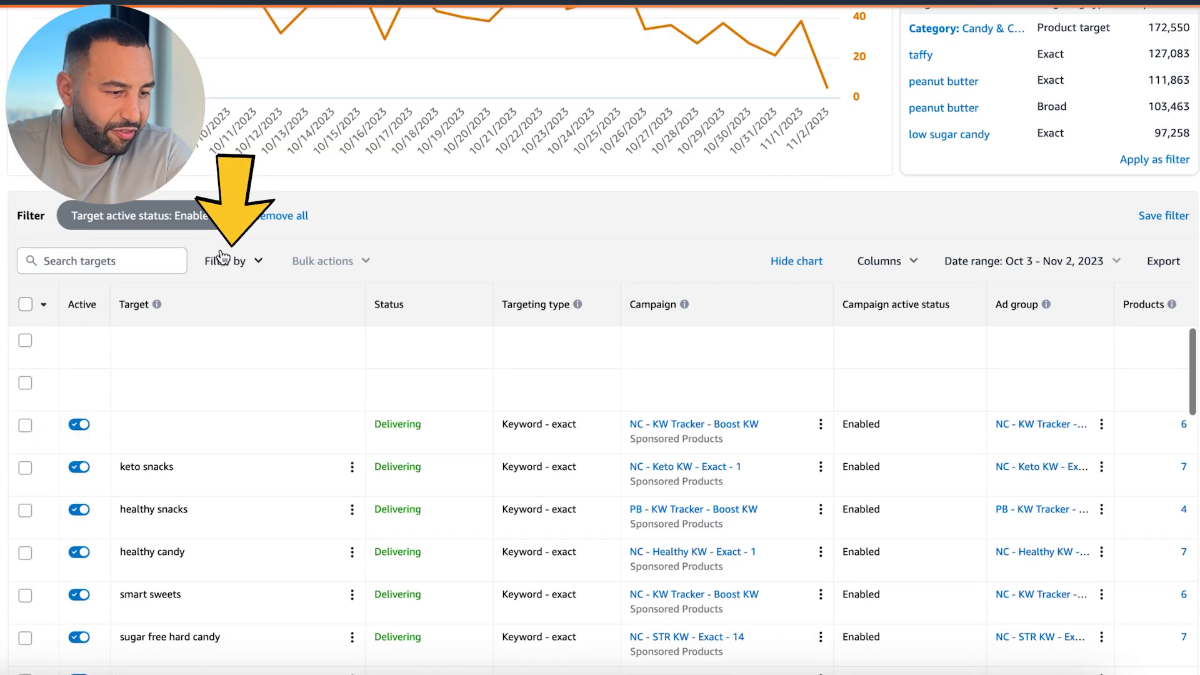
left_click(222, 259)
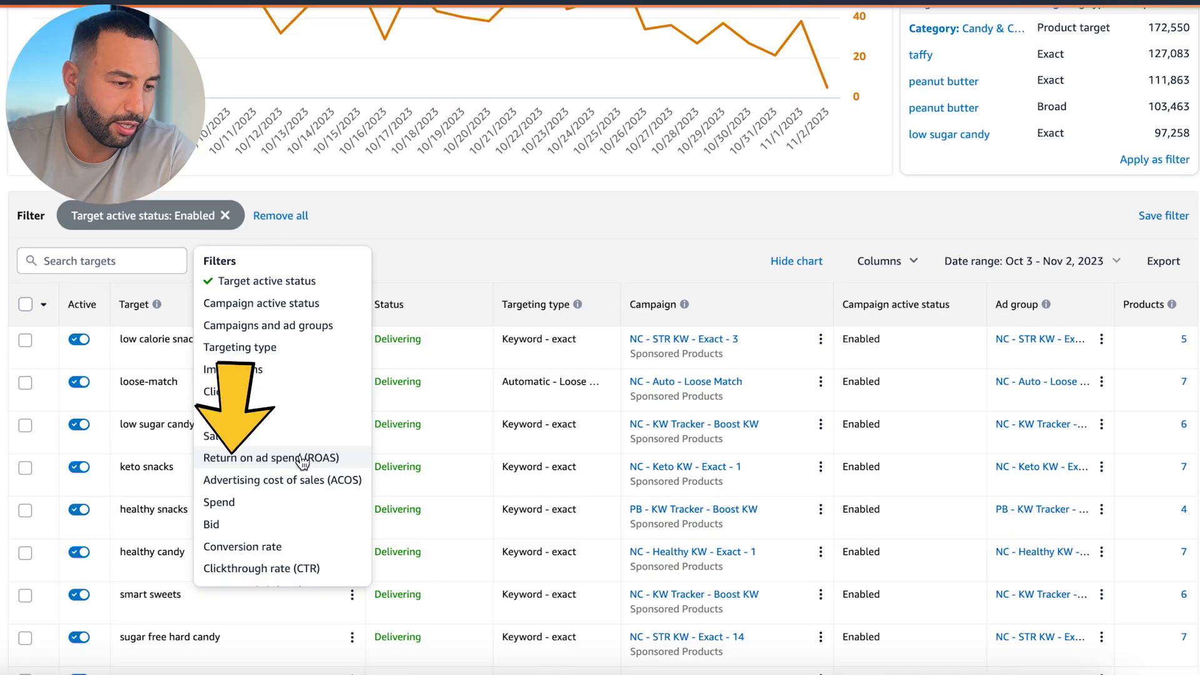
left_click(335, 458)
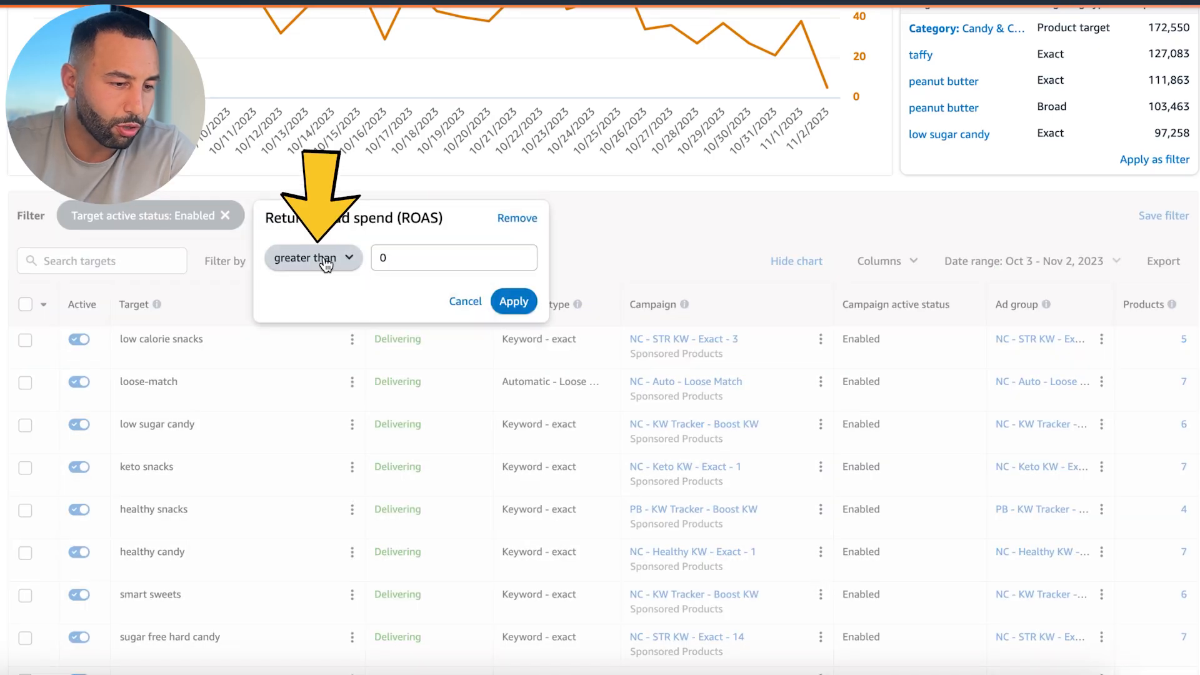
left_click(507, 302)
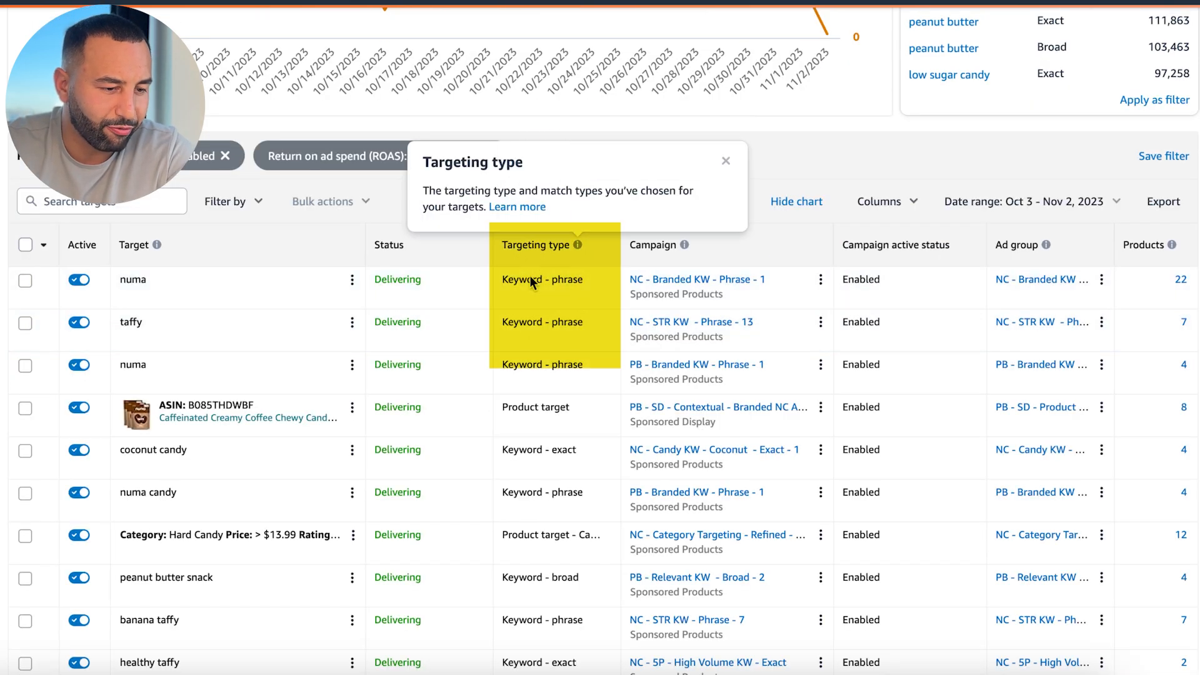
Sort the filtered targets by ROAS from highest to lowest
scroll(554, 347, "down", 3)
scroll(554, 346, "up", 3)
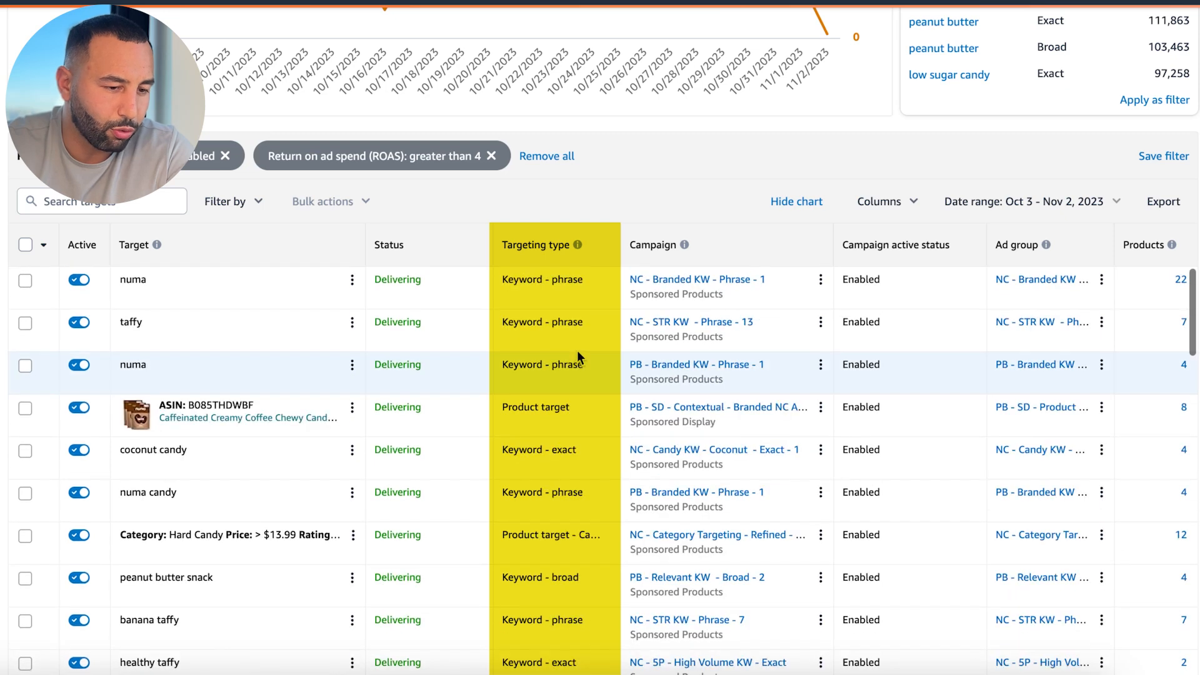
scroll(500, 392, "up", 1)
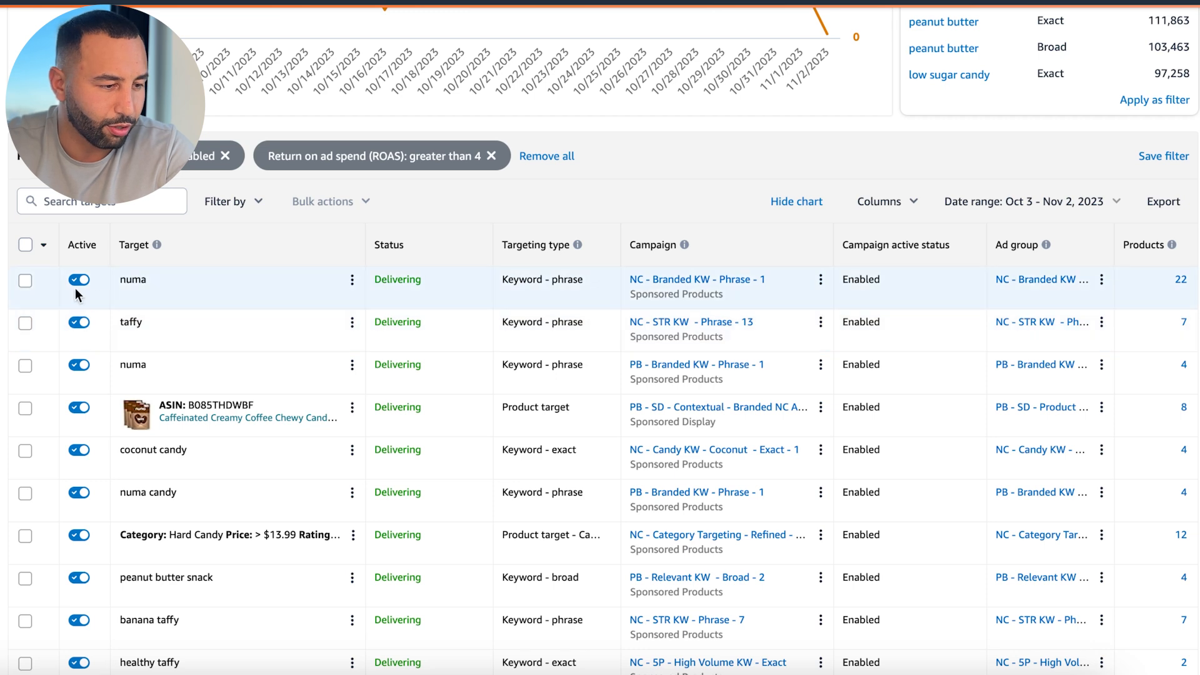
scroll(841, 309, "right", 10)
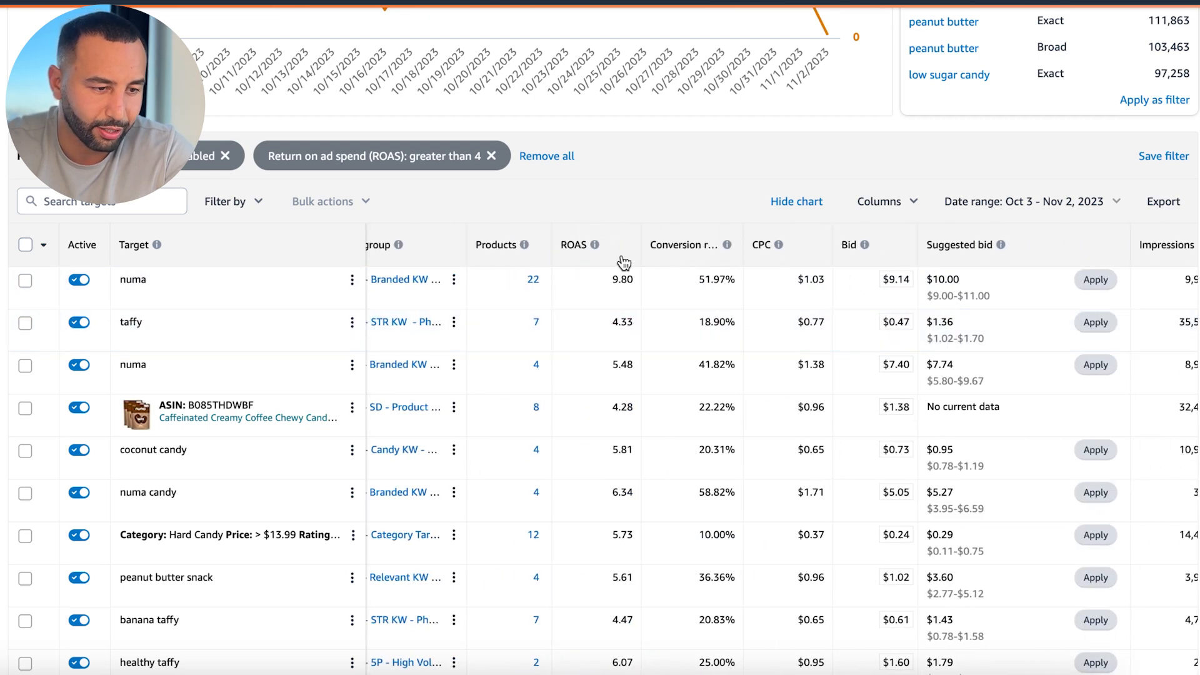
left_click(586, 249)
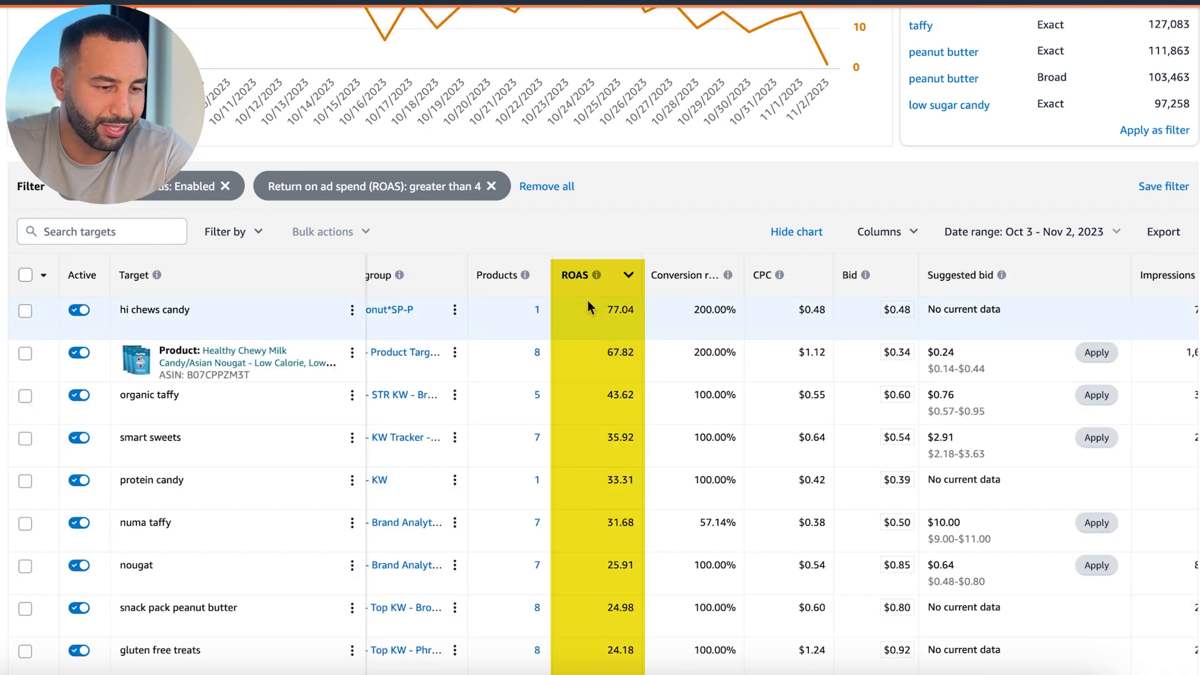
scroll(672, 338, "down", 1)
scroll(672, 338, "left", 1)
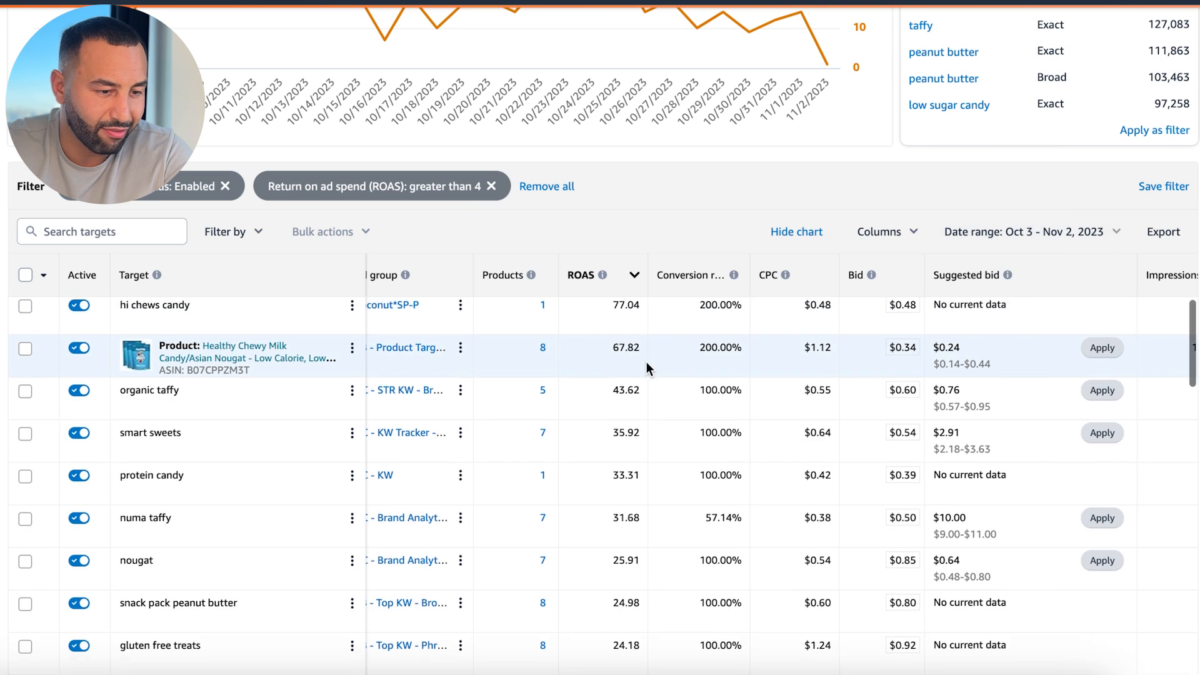
Set the list of high-ROAS targets to show 300 results per page
scroll(647, 362, "down", 1)
scroll(648, 362, "up", 2)
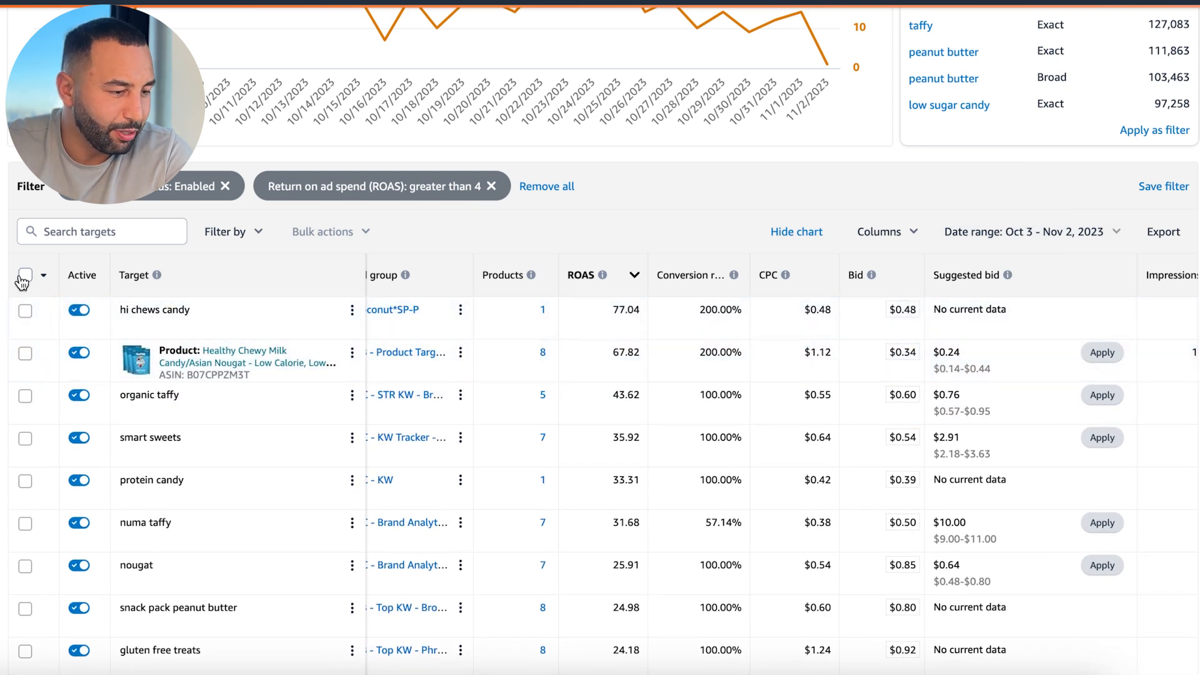
left_click(25, 275)
scroll(189, 534, "down", 4)
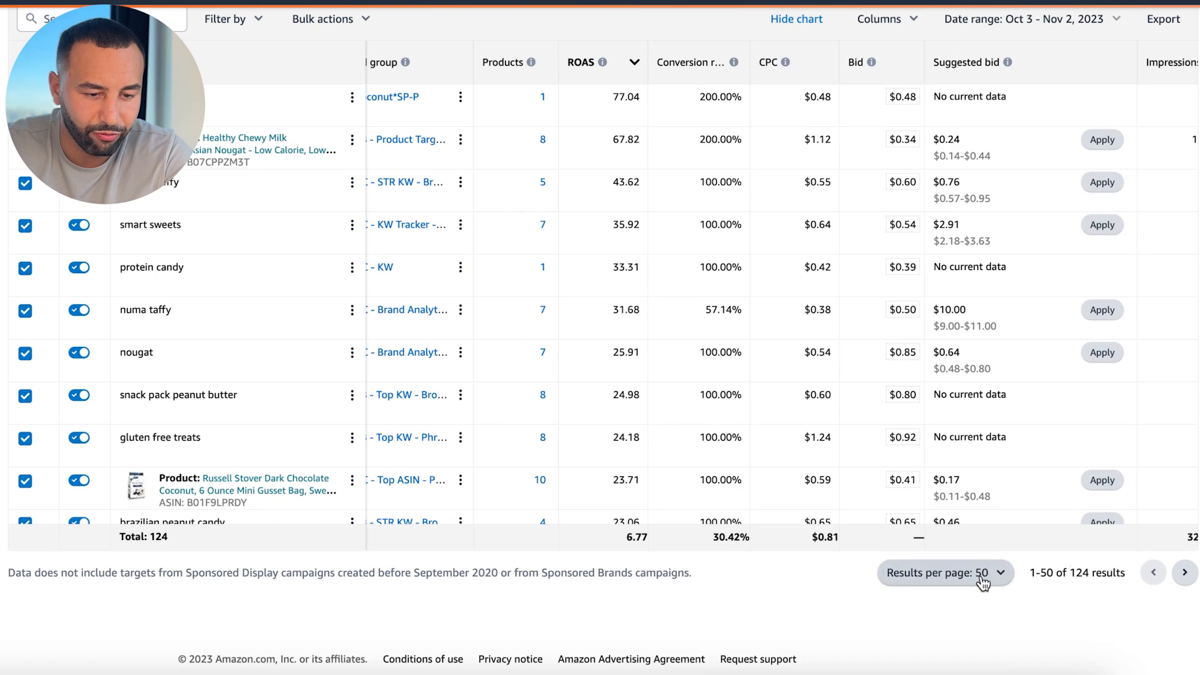
left_click(982, 578)
left_click(935, 641)
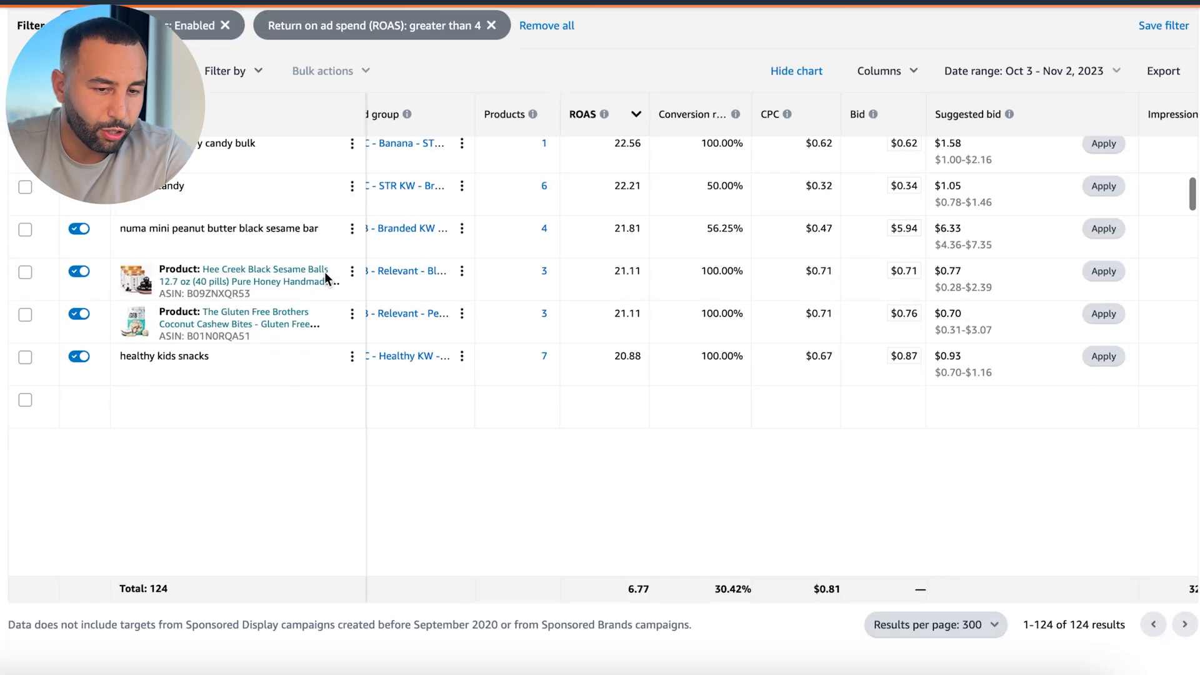
Select all the high-ROAS targets and examine the bulk bid adjustment options without saving a change
scroll(325, 275, "down", 10)
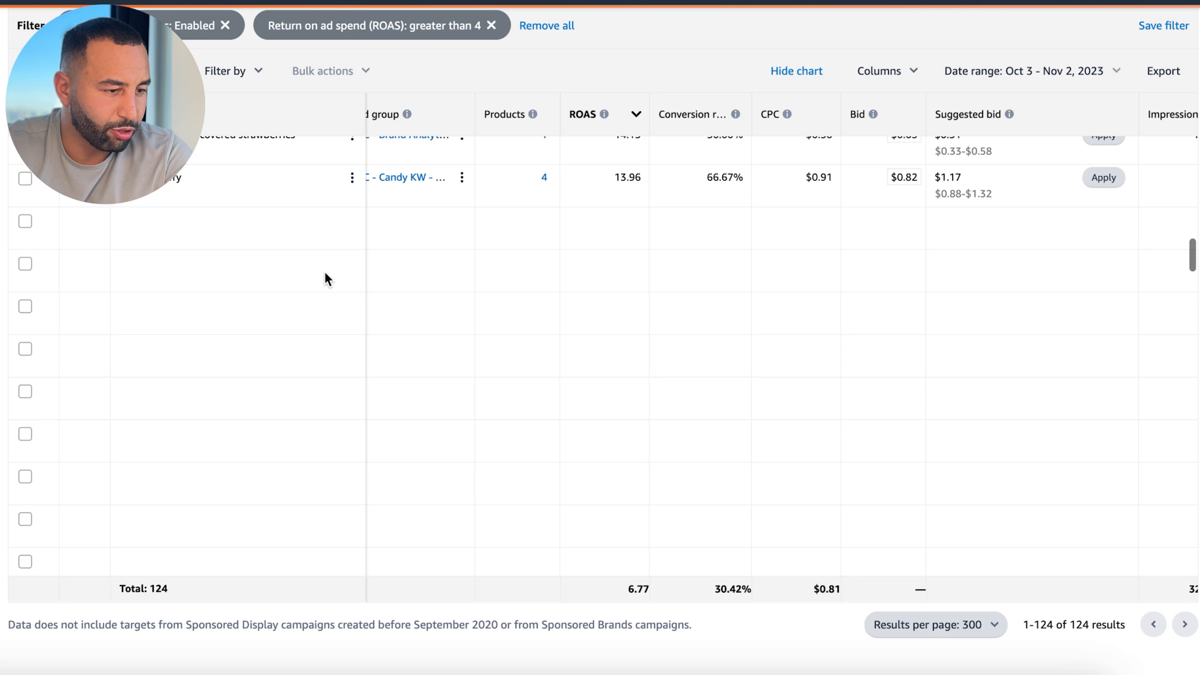
scroll(324, 275, "up", 10)
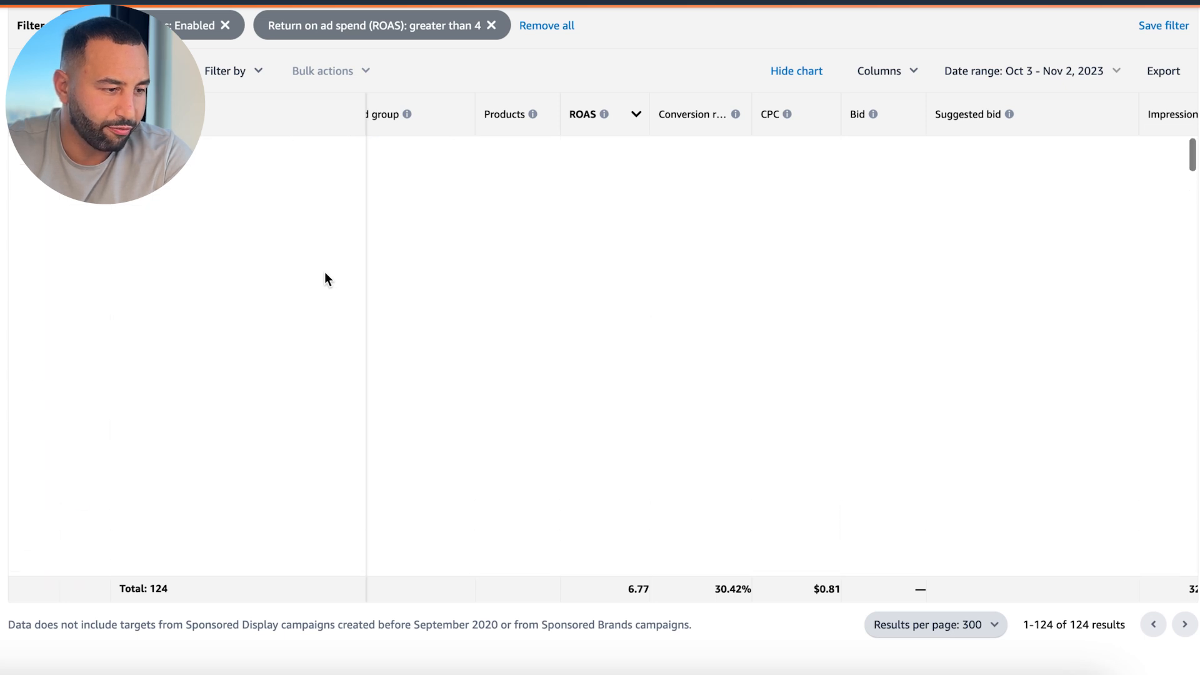
scroll(325, 272, "up", 3)
left_click(25, 320)
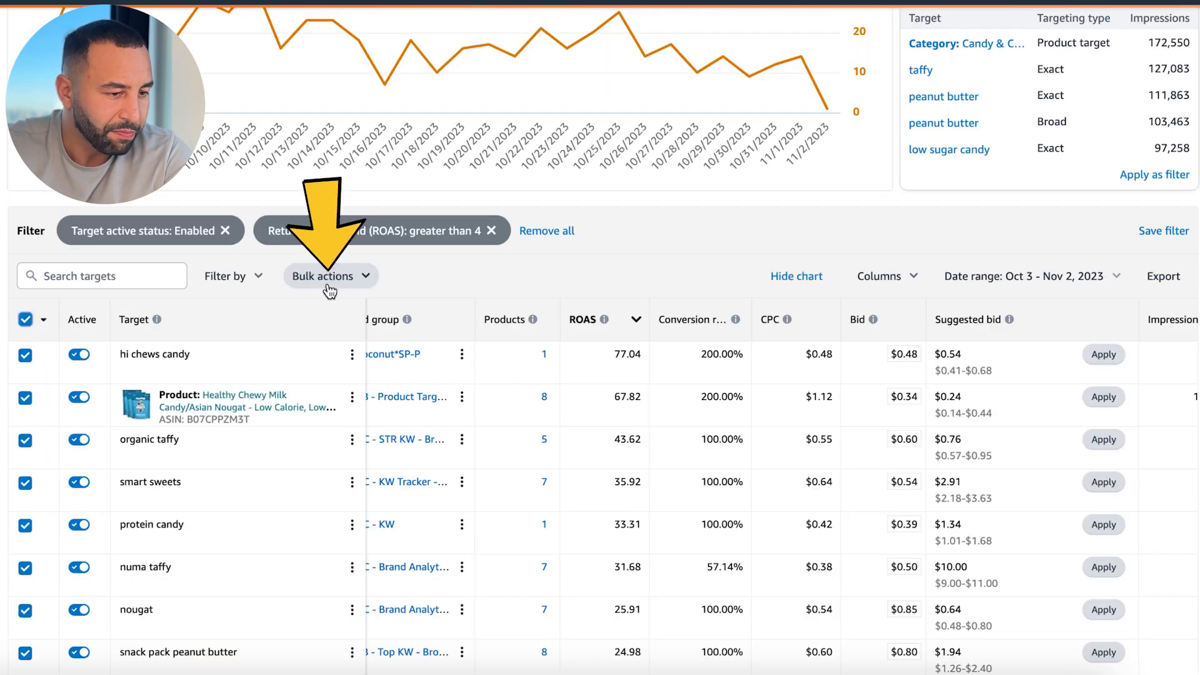
left_click(346, 278)
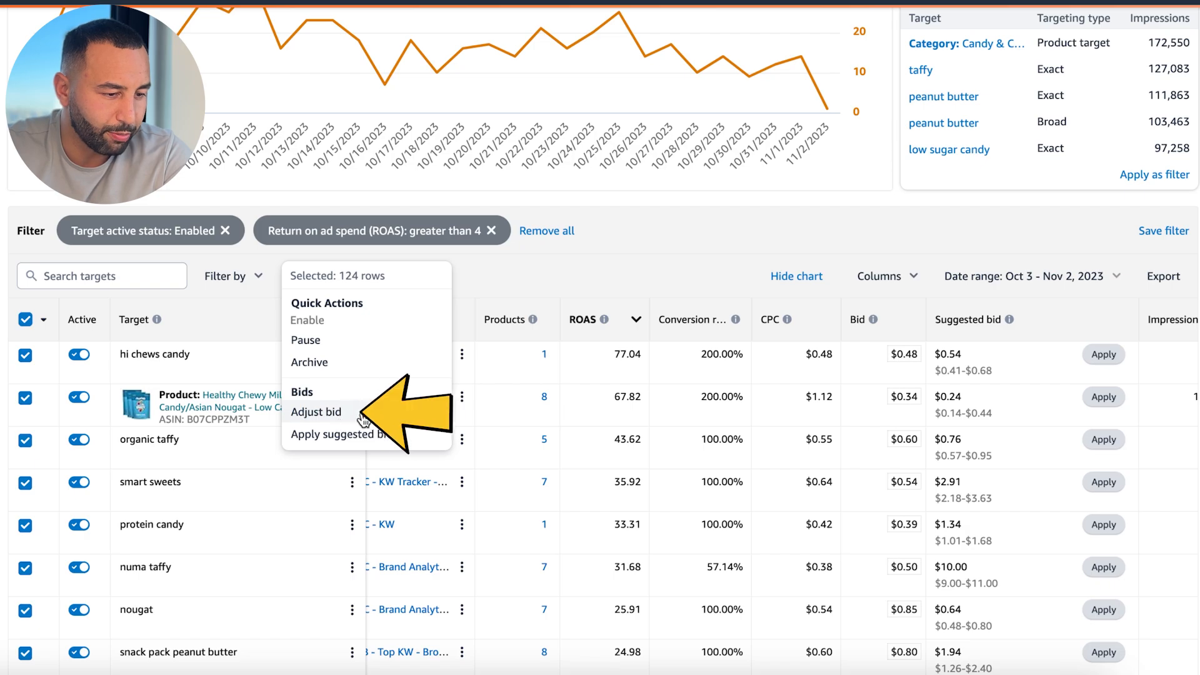
left_click(332, 410)
left_click(297, 304)
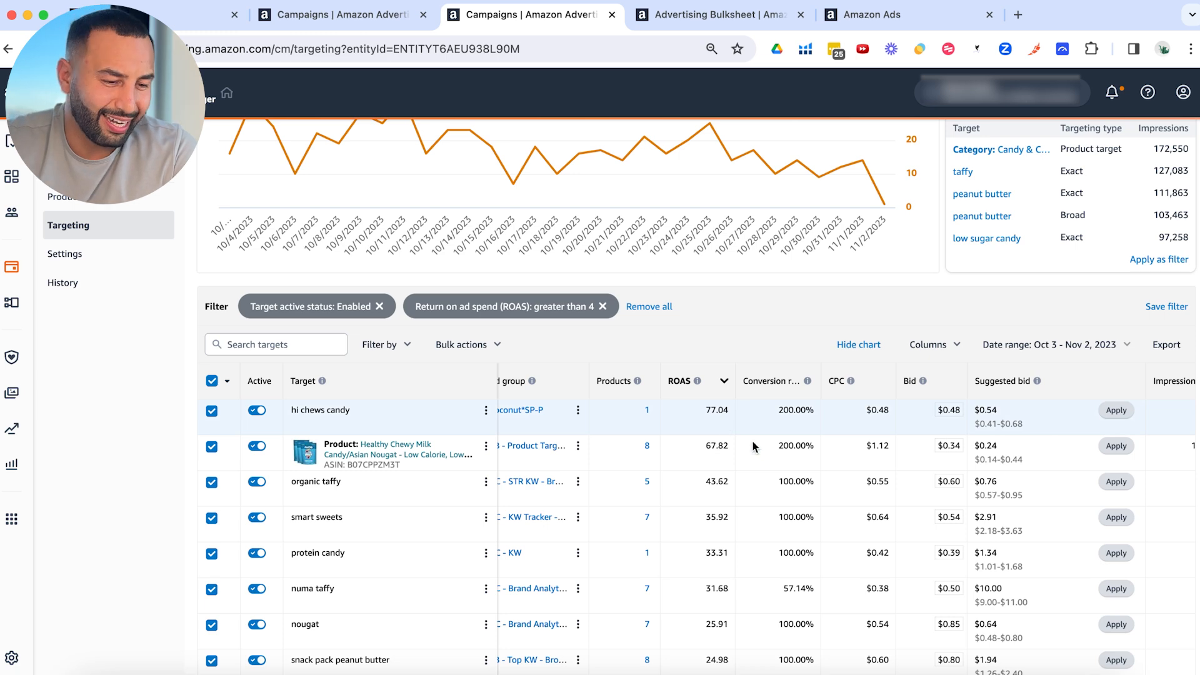
Replace the ROAS filter on the enabled targets with a filter for orders equal to 0
scroll(719, 459, "down", 4)
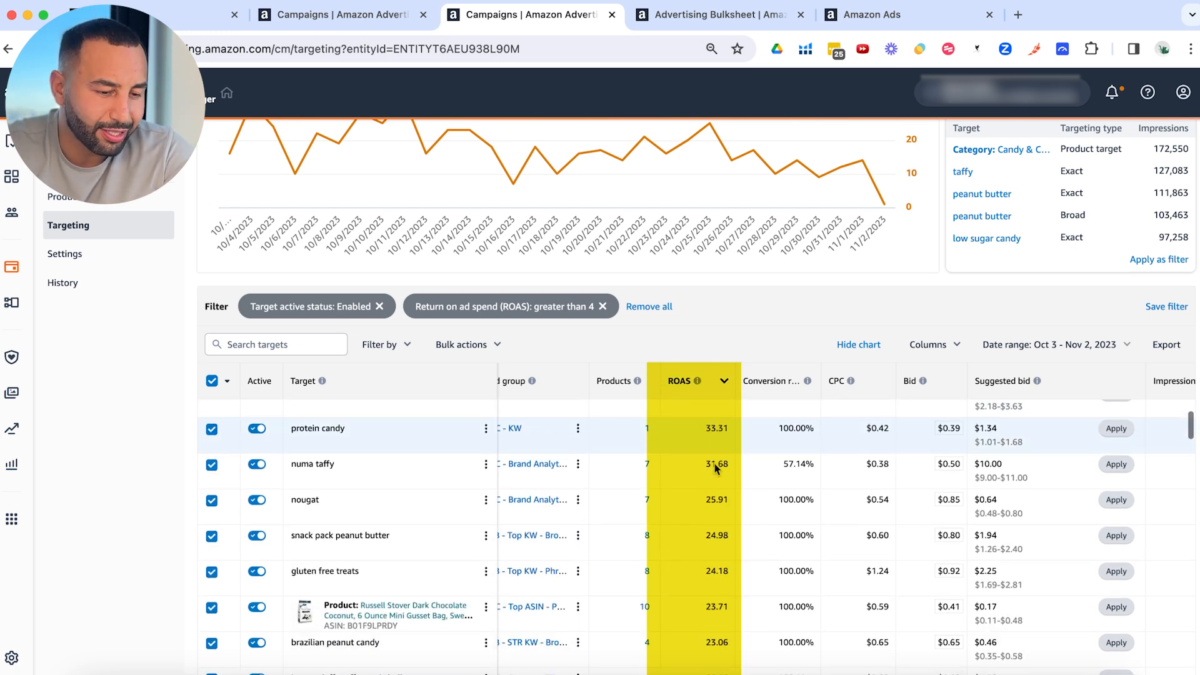
scroll(703, 493, "up", 5)
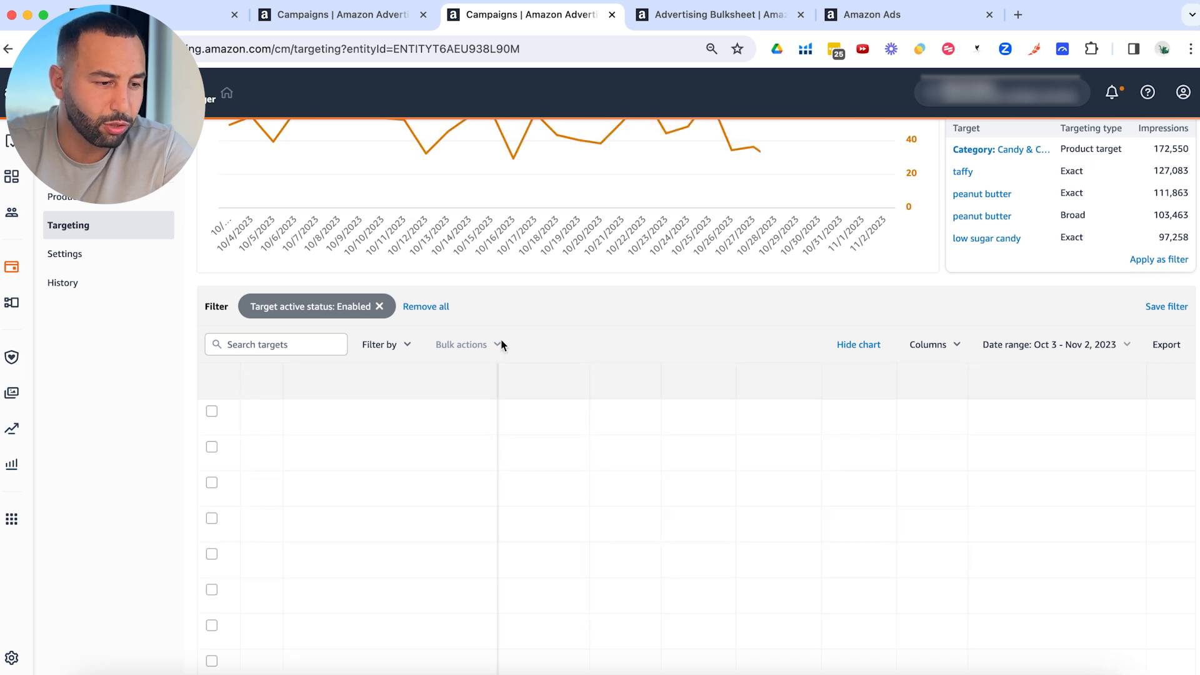
left_click(389, 345)
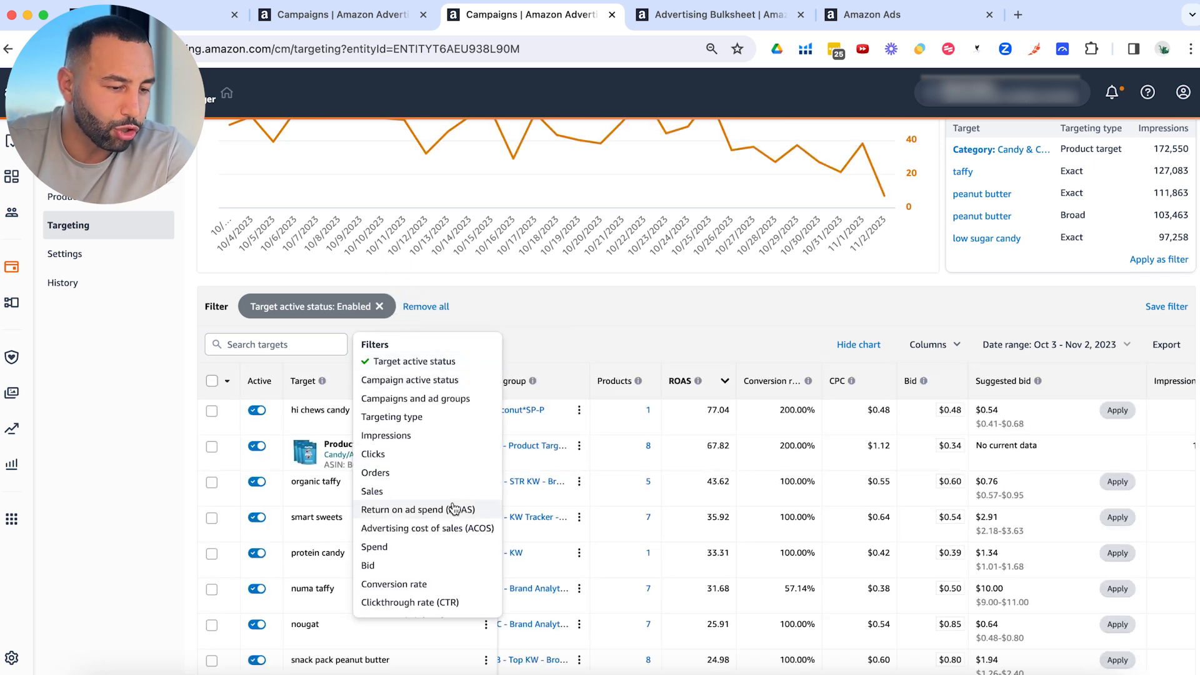
left_click(456, 473)
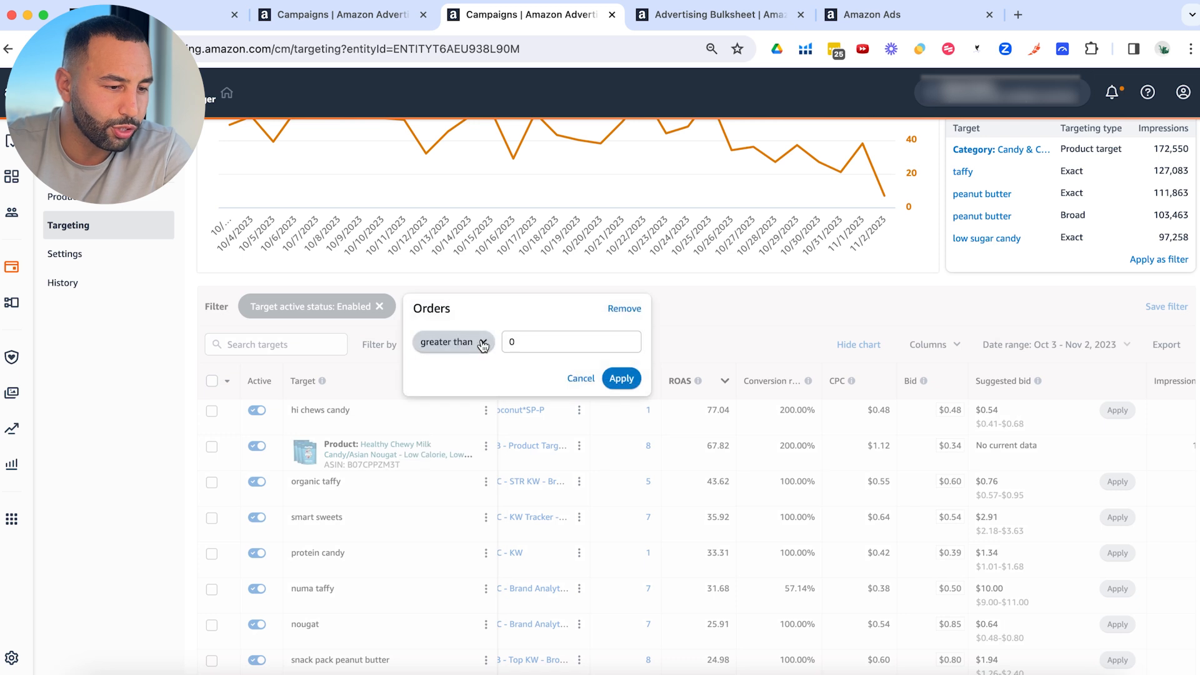
left_click(470, 348)
left_click(460, 373)
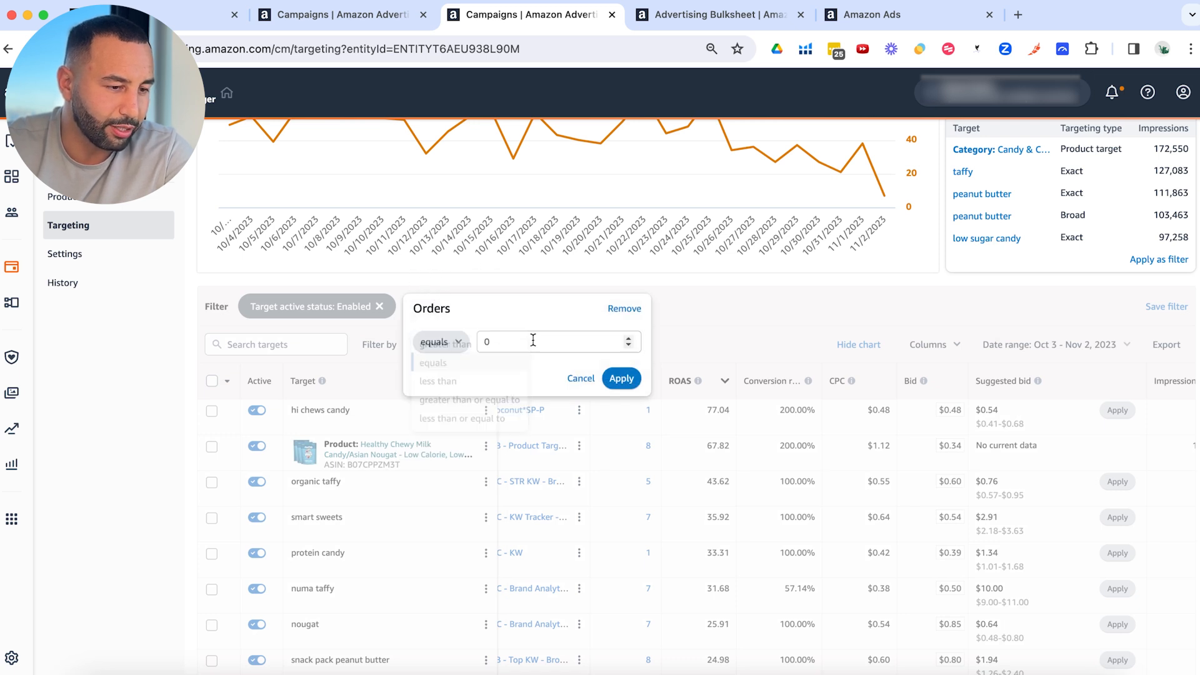
left_click(621, 378)
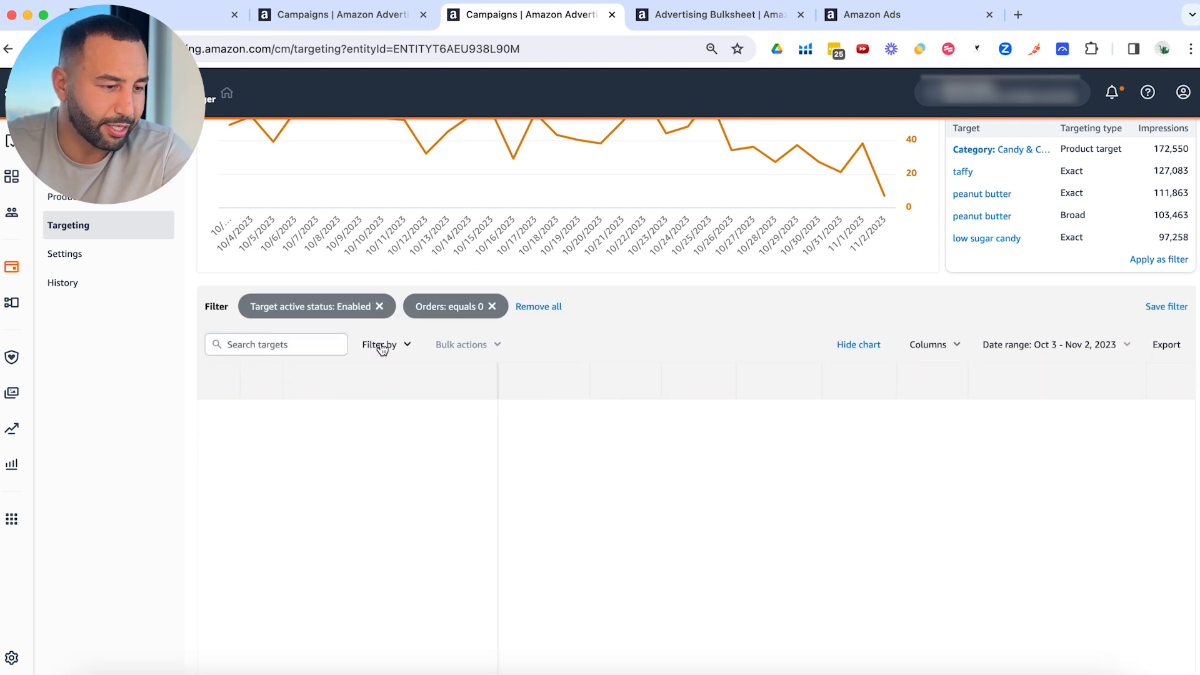
Add a filter for spend greater than $10 and sort the targets by spend from highest to lowest
left_click(382, 345)
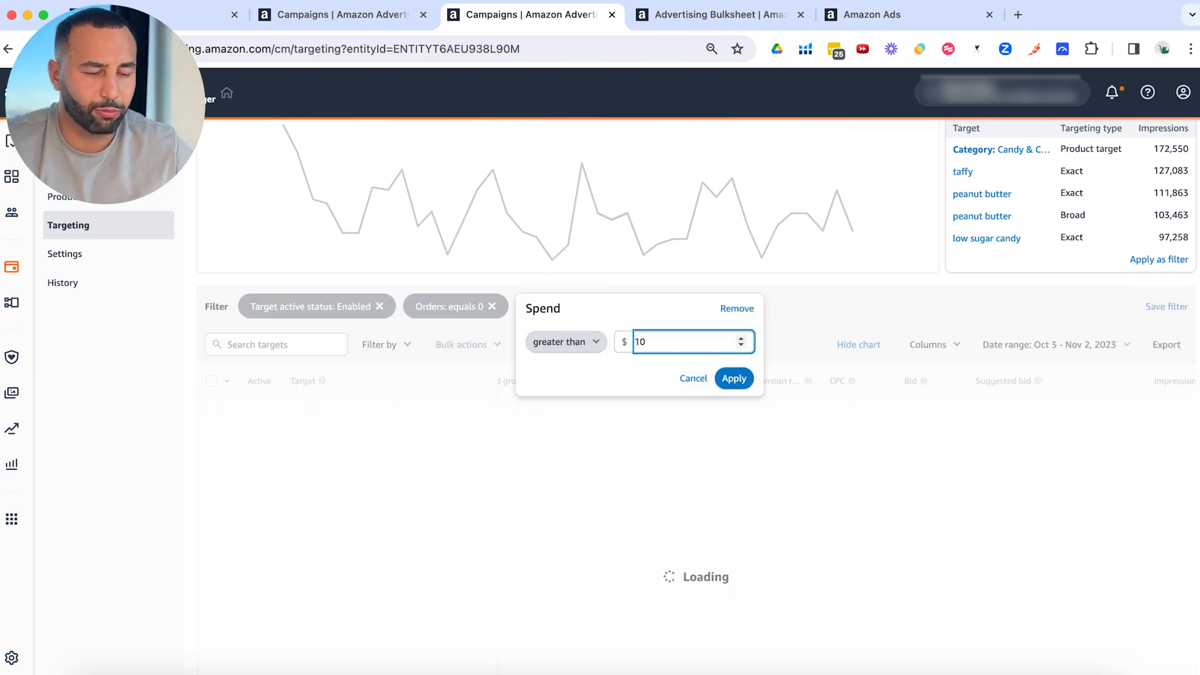
left_click(736, 379)
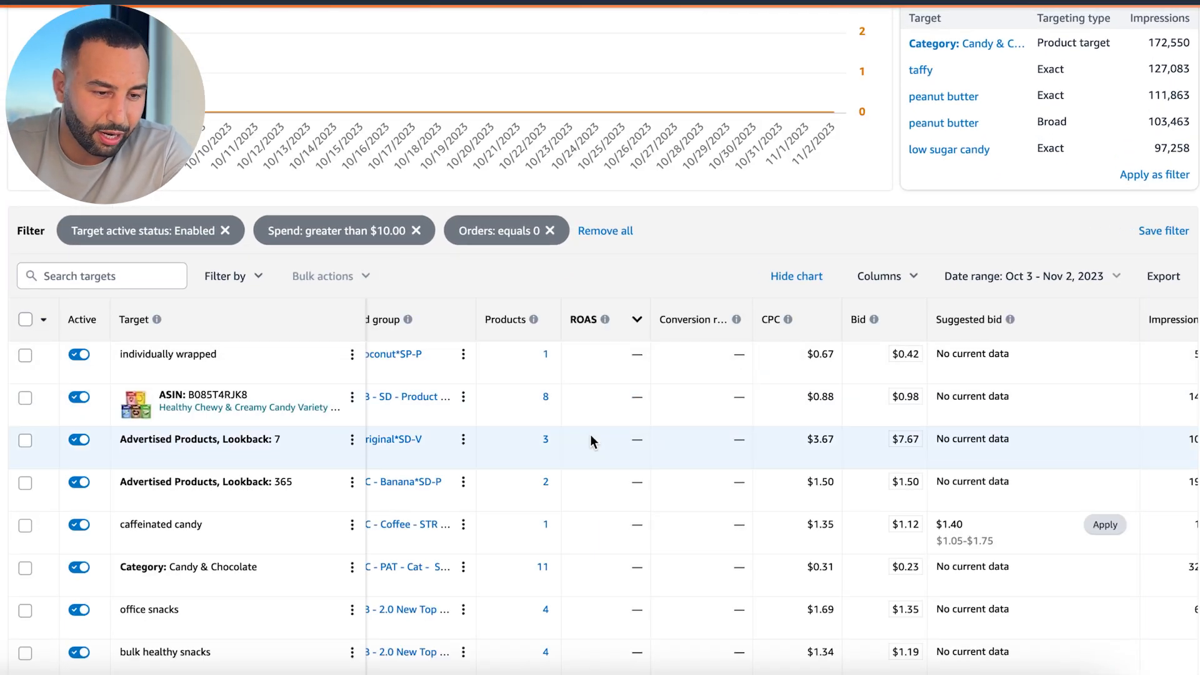
scroll(555, 362, "right", 9)
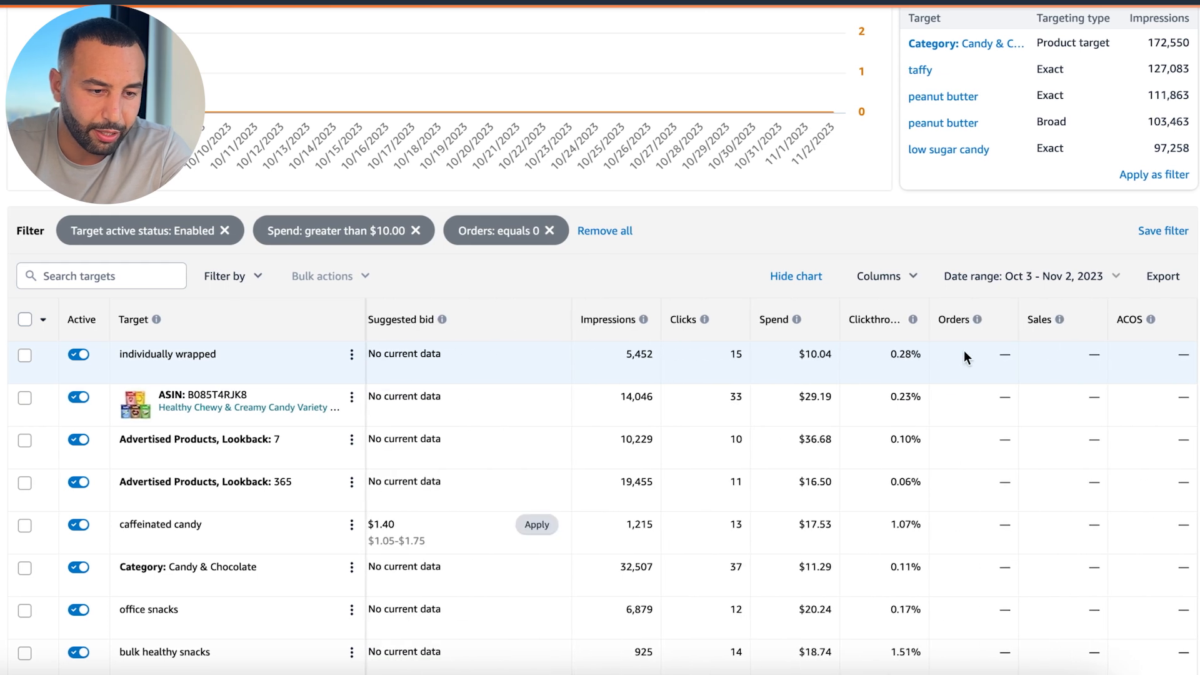
left_click(781, 320)
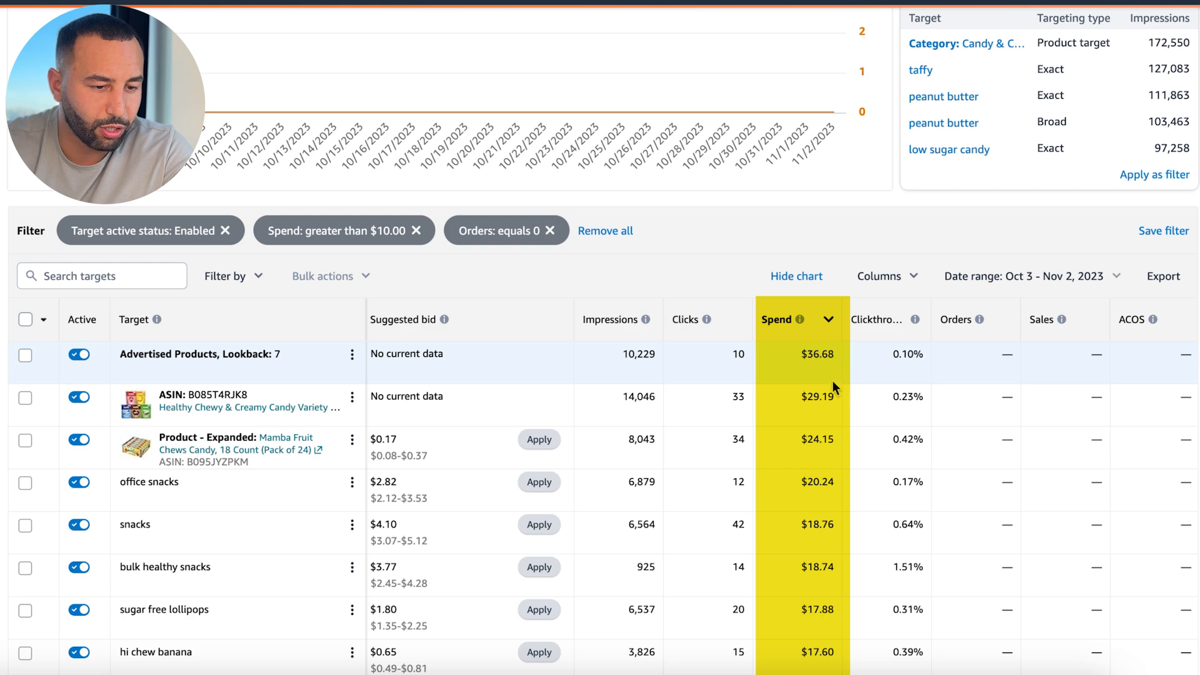
scroll(832, 400, "down", 3)
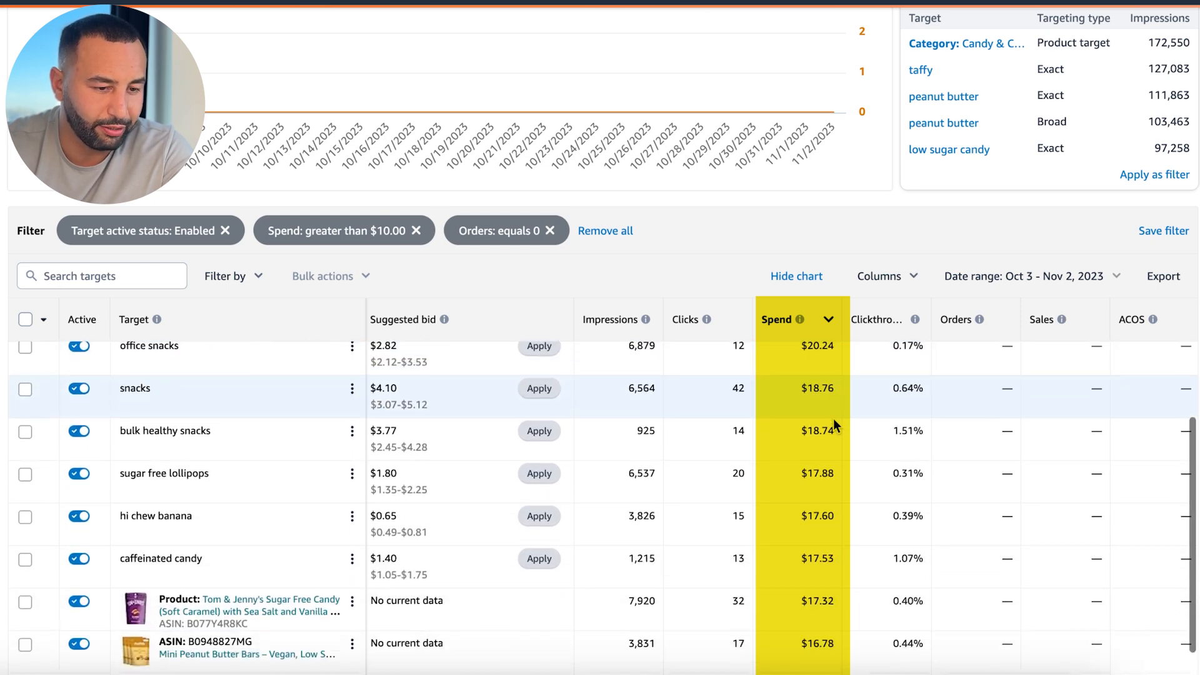
scroll(564, 538, "up", 4)
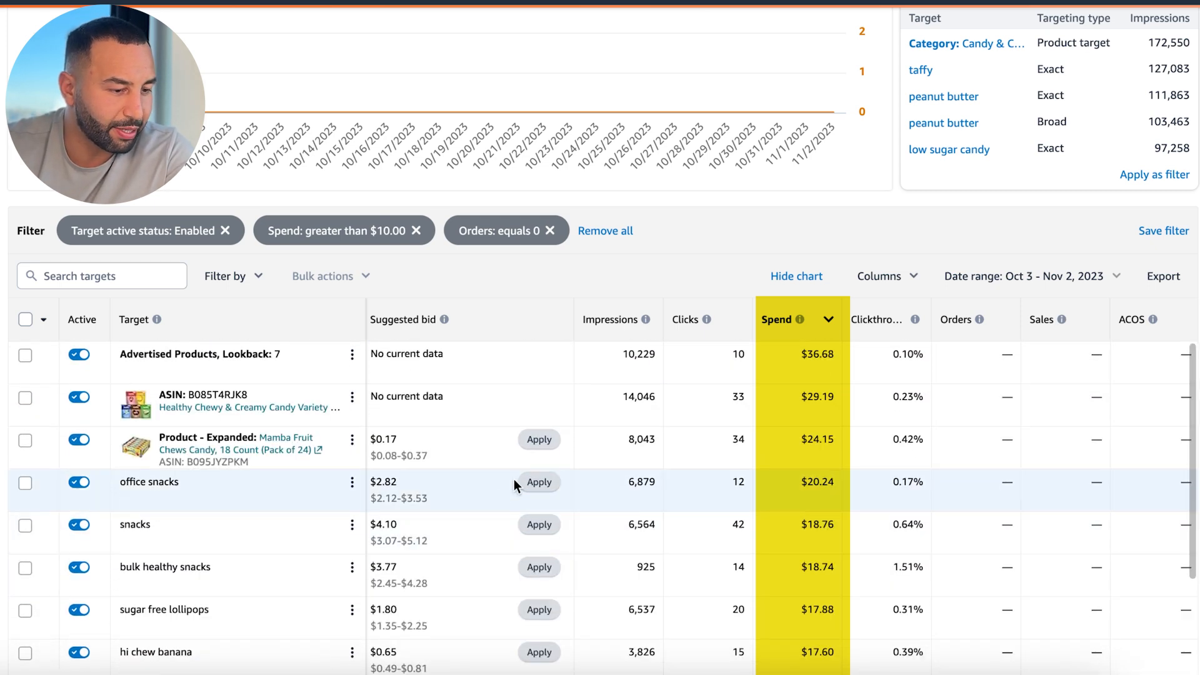
Select all the zero-order targets, examine the bulk option to decrease bids by a dollar amount, and close it without saving
left_click(25, 322)
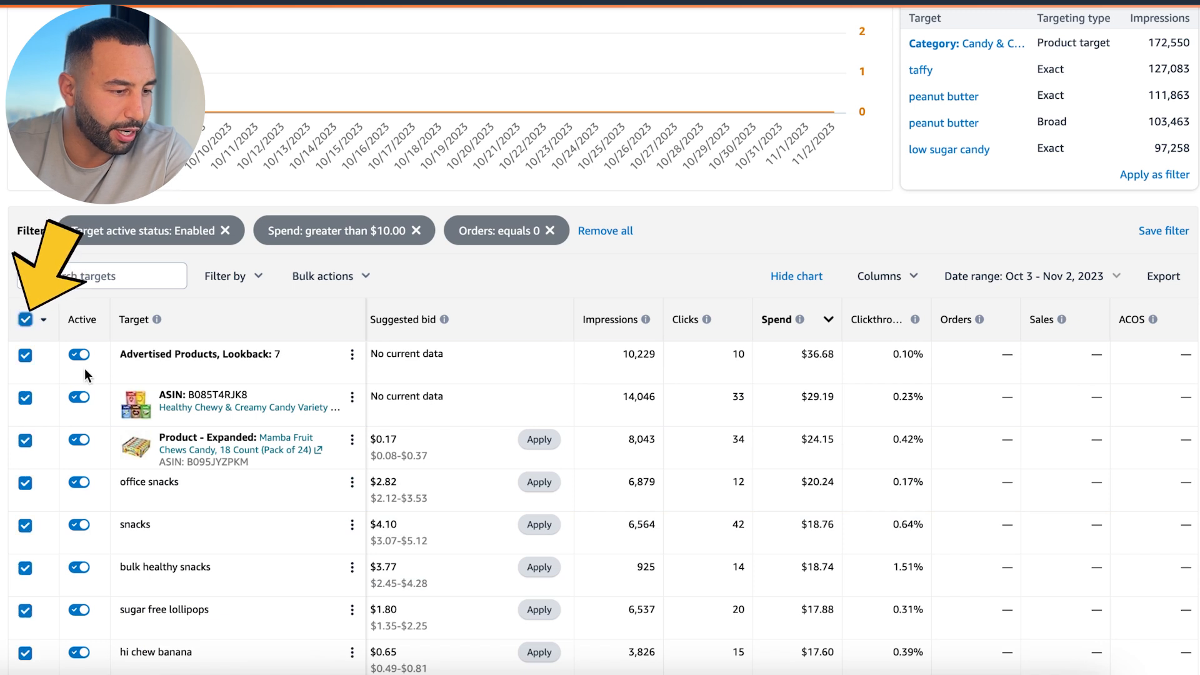
left_click(343, 276)
left_click(316, 411)
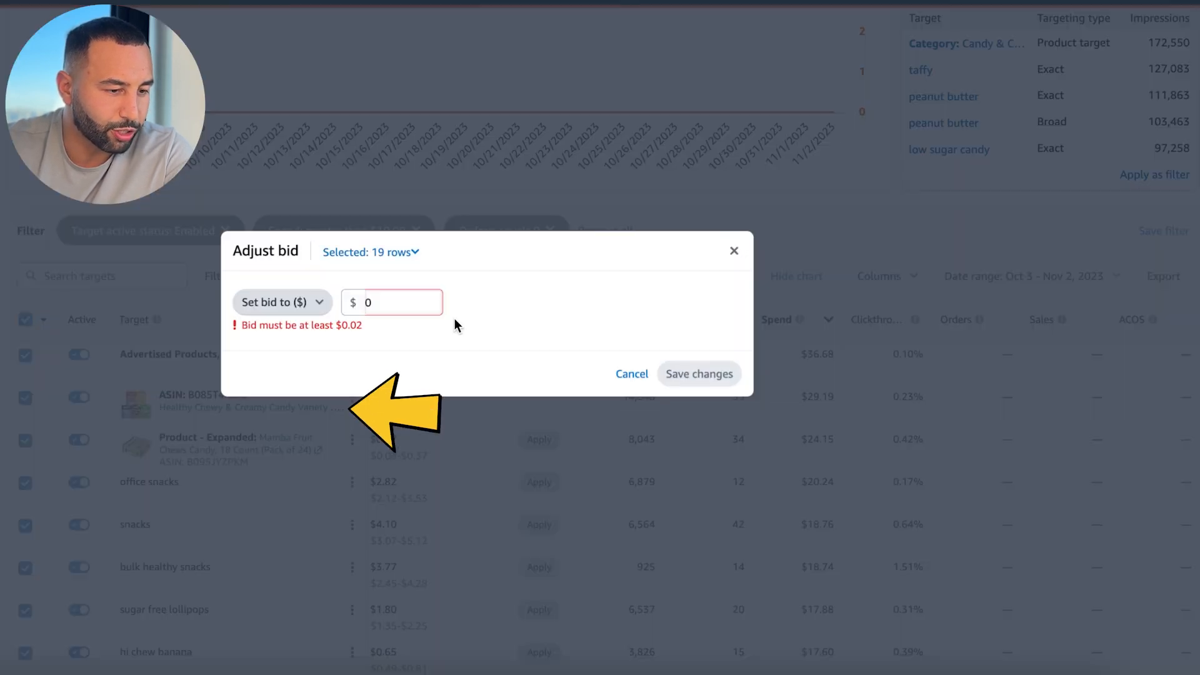
left_click(294, 314)
left_click(311, 400)
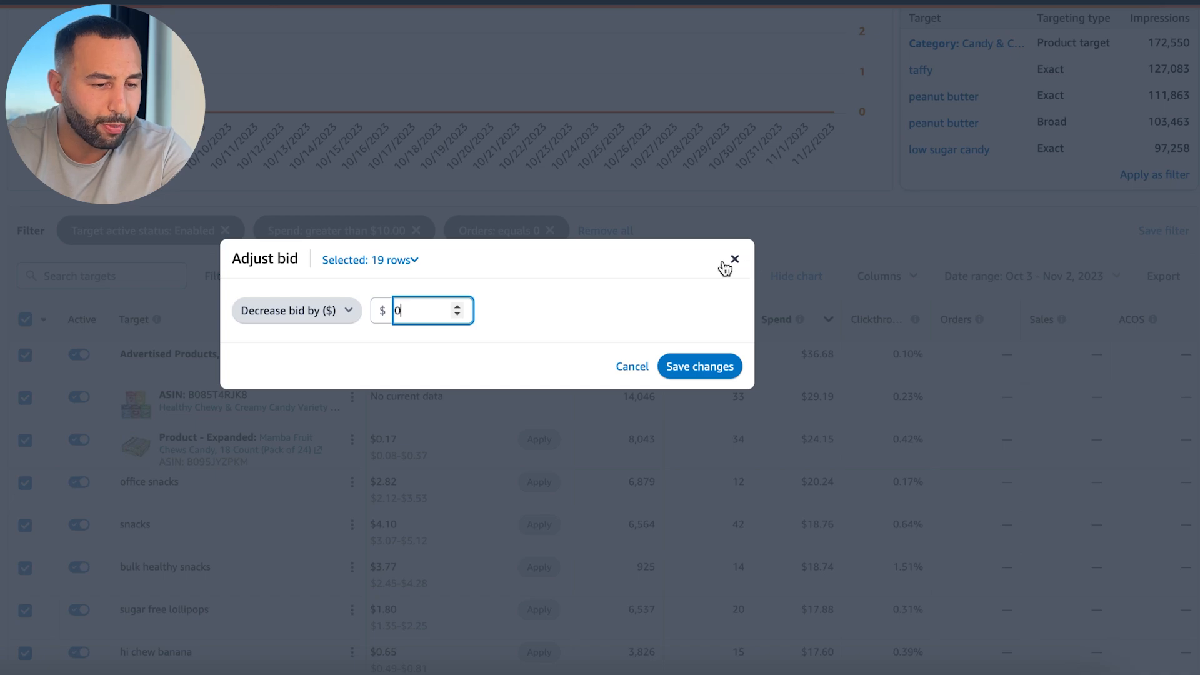
left_click(736, 261)
Compare the current bids of the zero-order targets with their CPC, suggested bids and spend
scroll(544, 438, "left", 2)
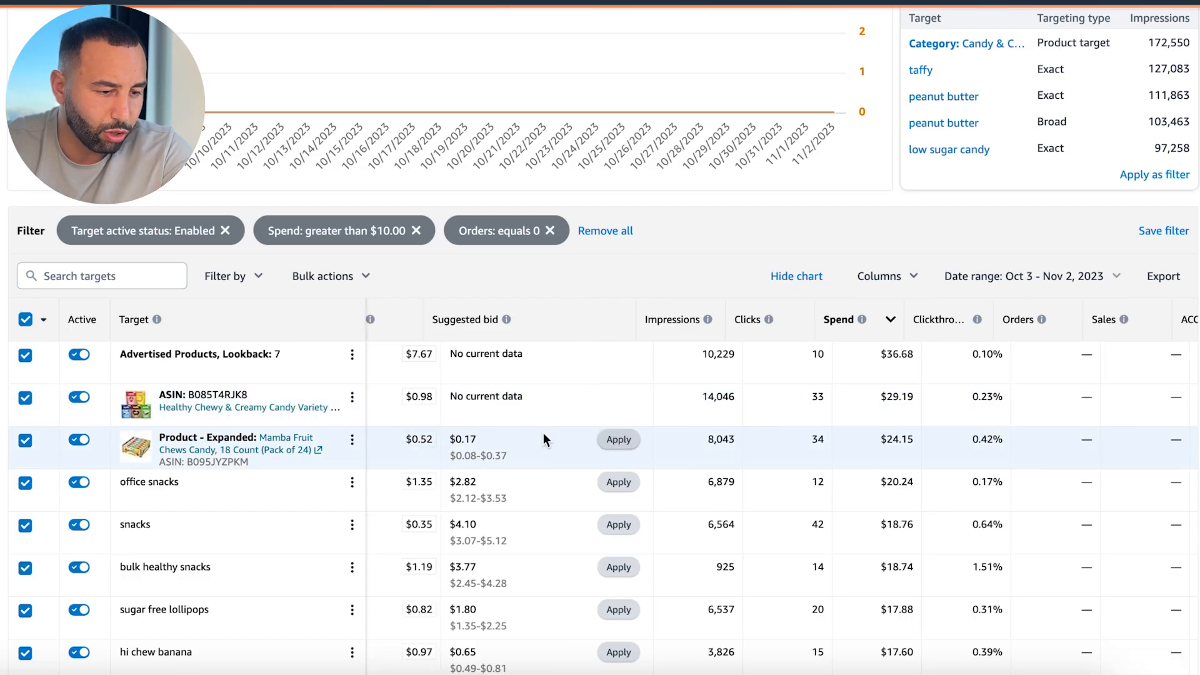
scroll(462, 485, "down", 2)
scroll(463, 486, "up", 1)
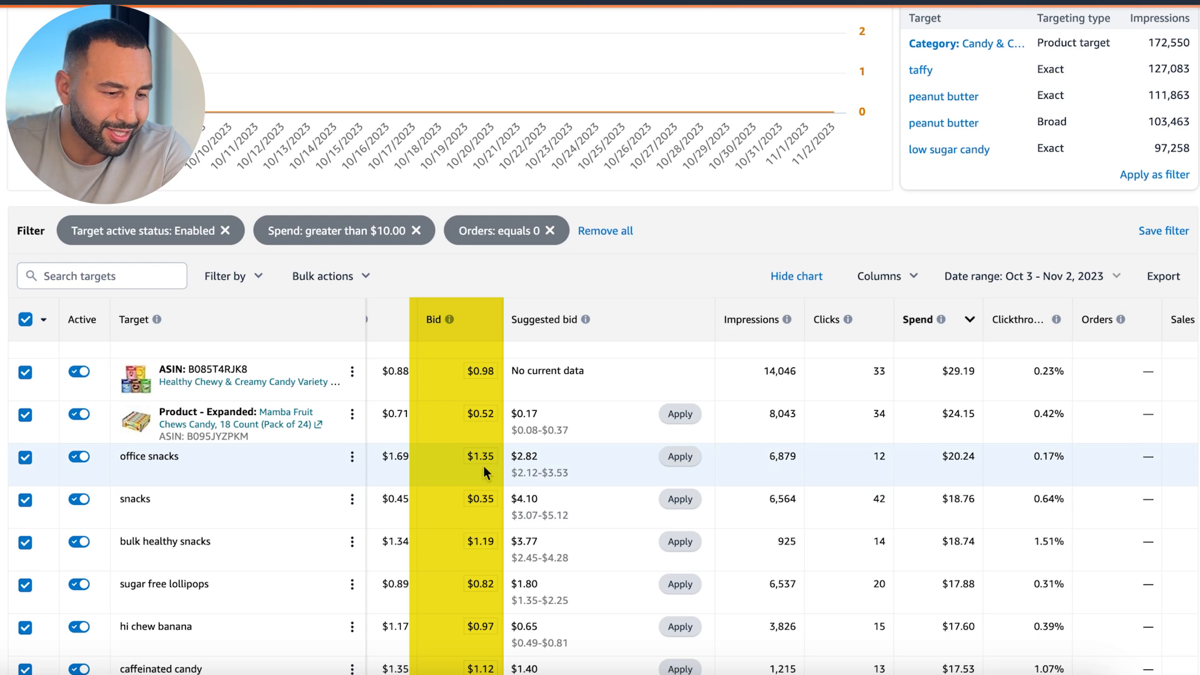
scroll(482, 466, "down", 1)
scroll(482, 466, "down", 1)
scroll(483, 466, "up", 1)
scroll(483, 466, "down", 3)
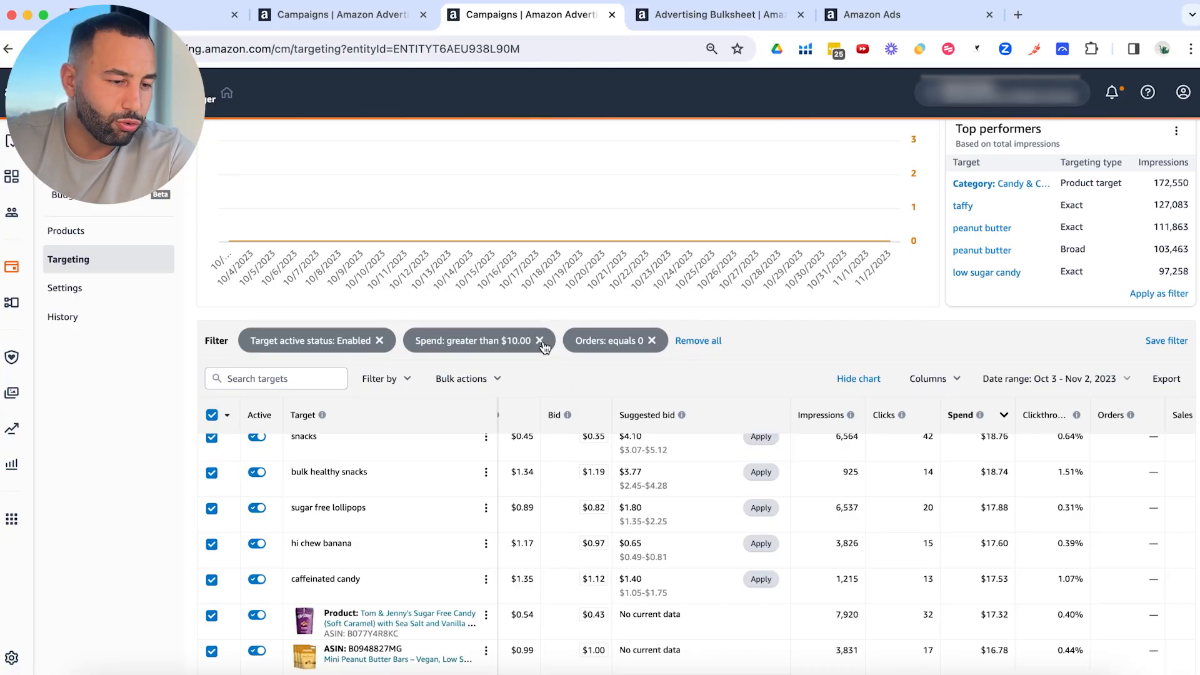
Replace the spend and orders filters with an advertising cost of sales (ACOS) filter greater than 80%
left_click(539, 342)
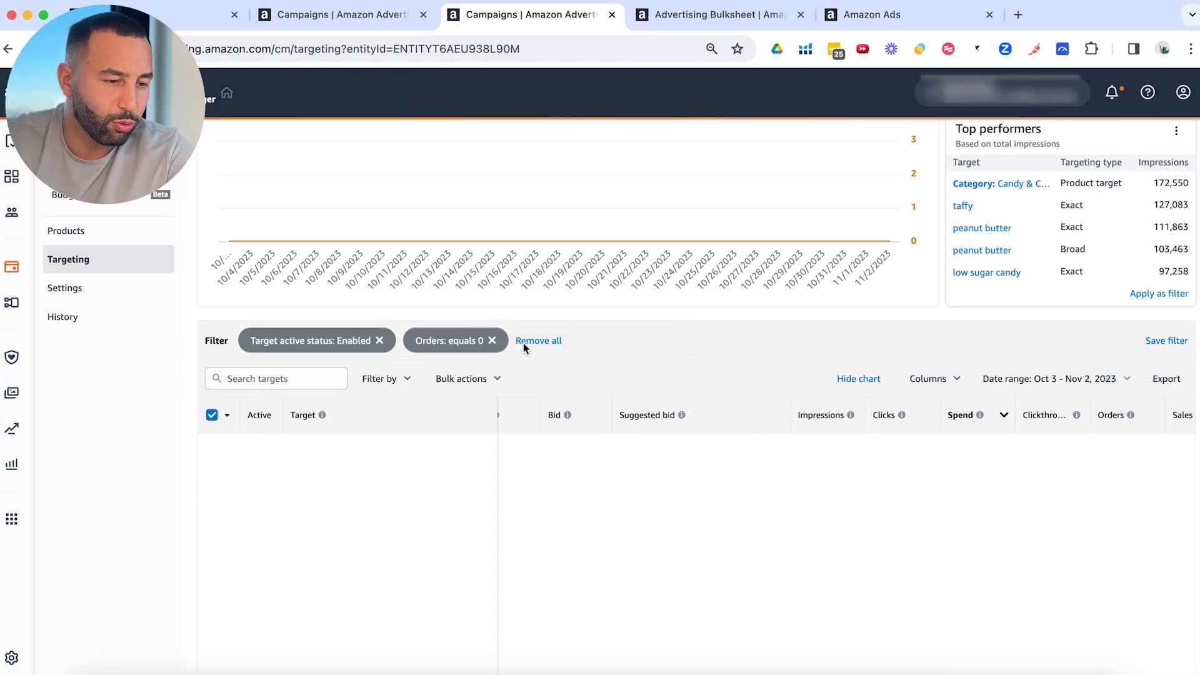
left_click(492, 341)
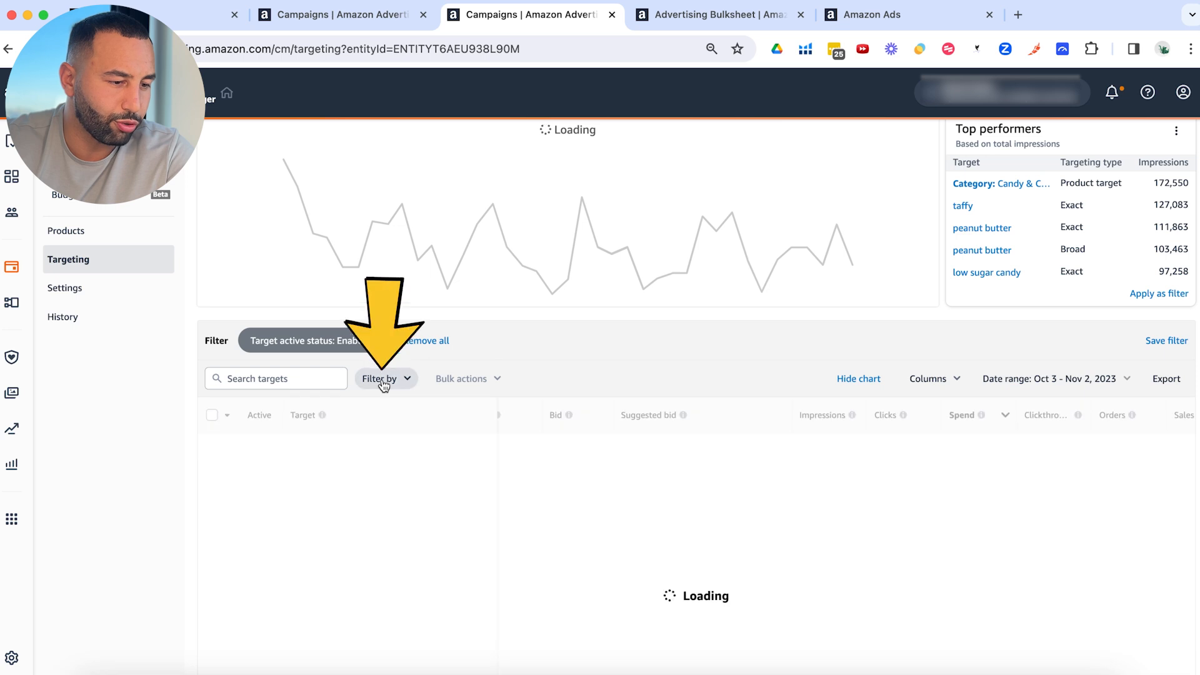
left_click(383, 379)
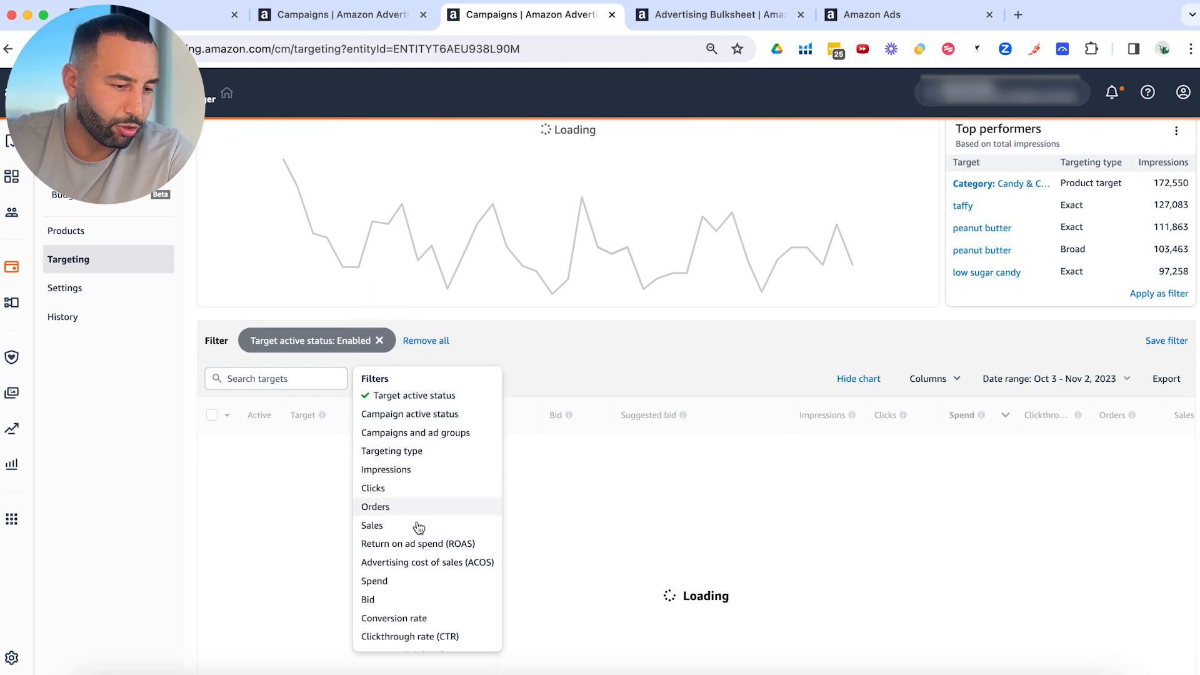
left_click(427, 563)
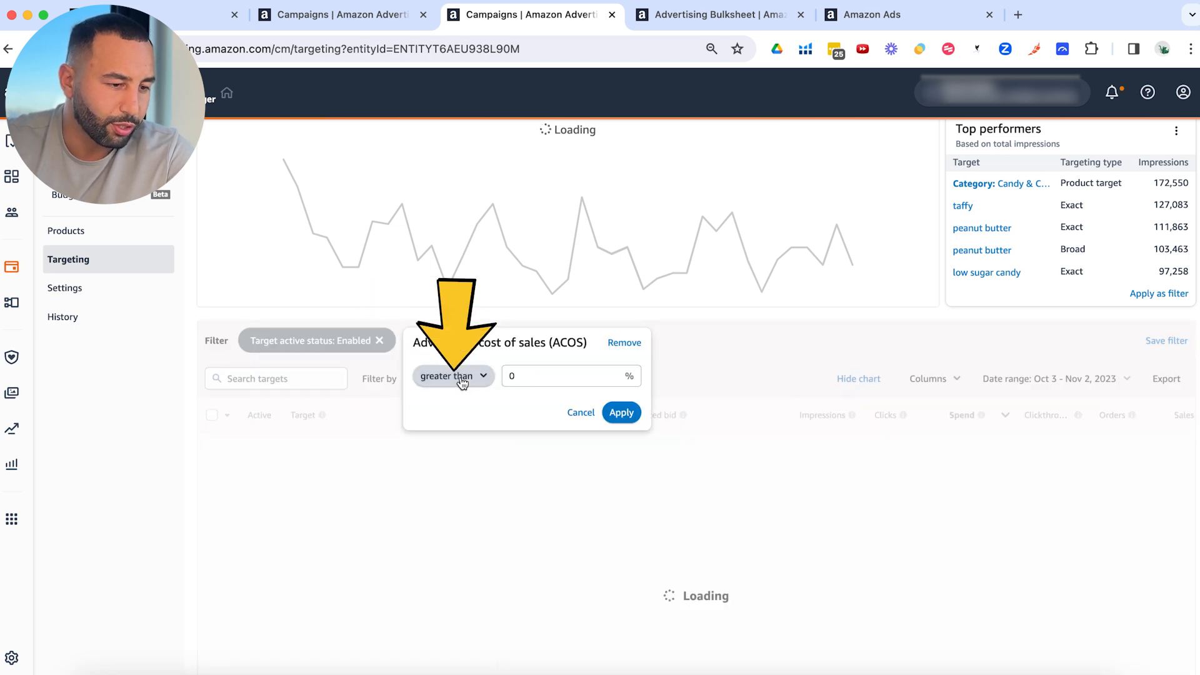
left_click(571, 375)
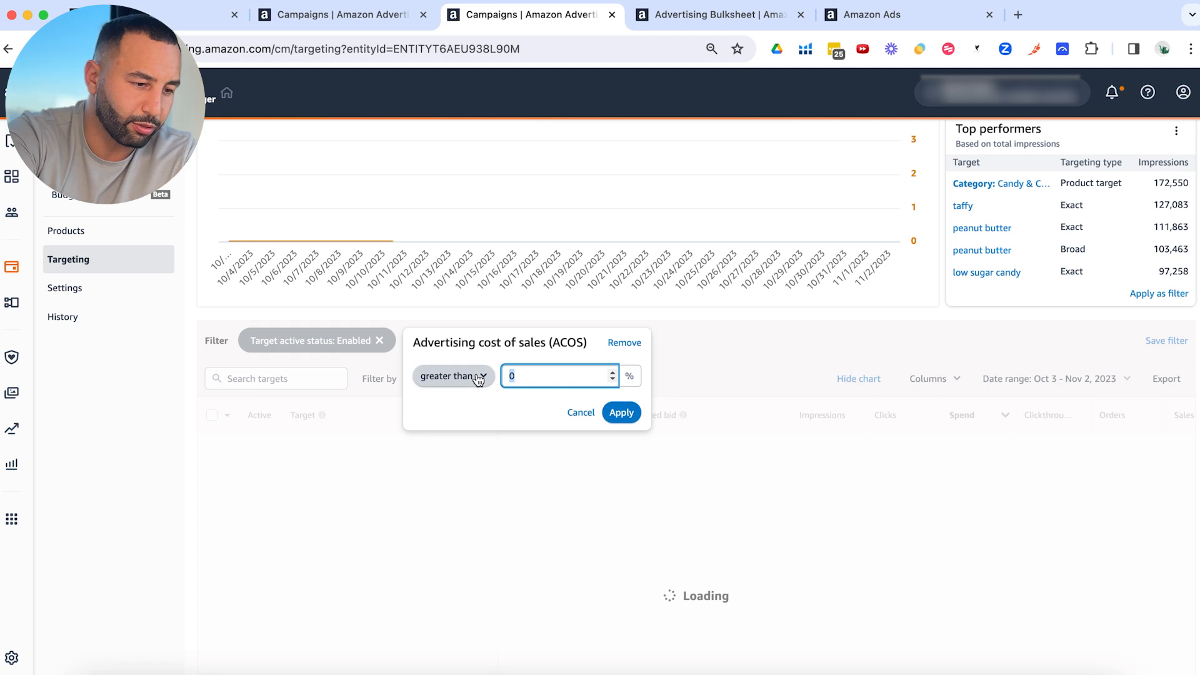
type("80")
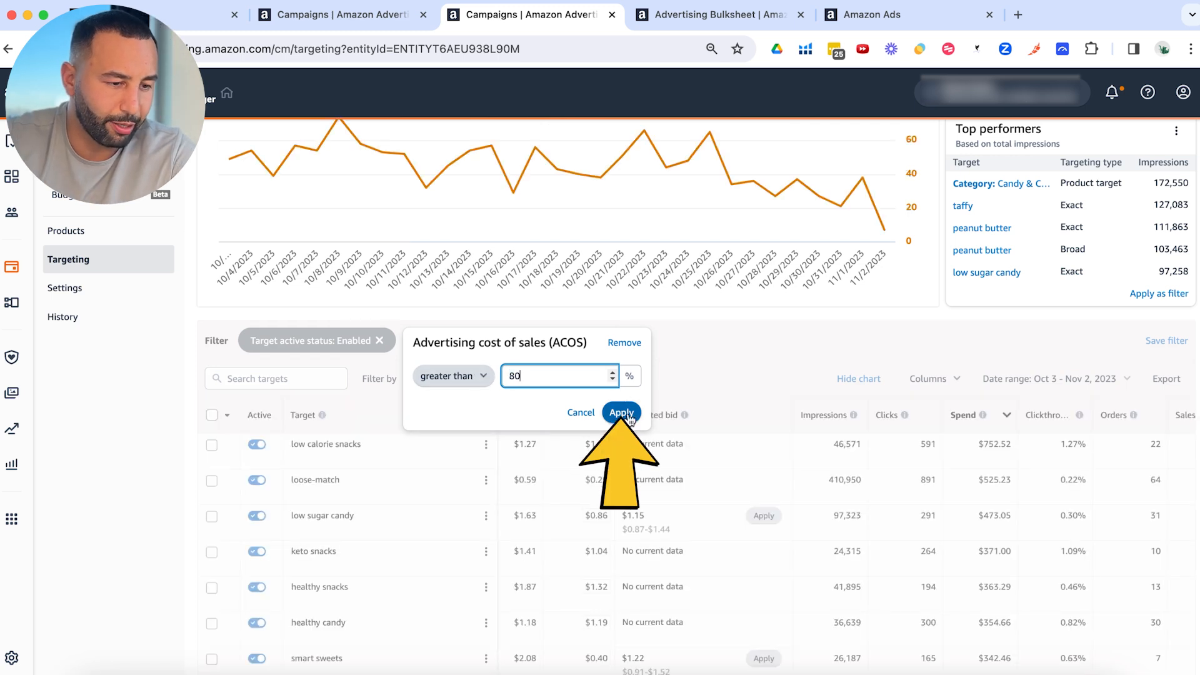
left_click(622, 412)
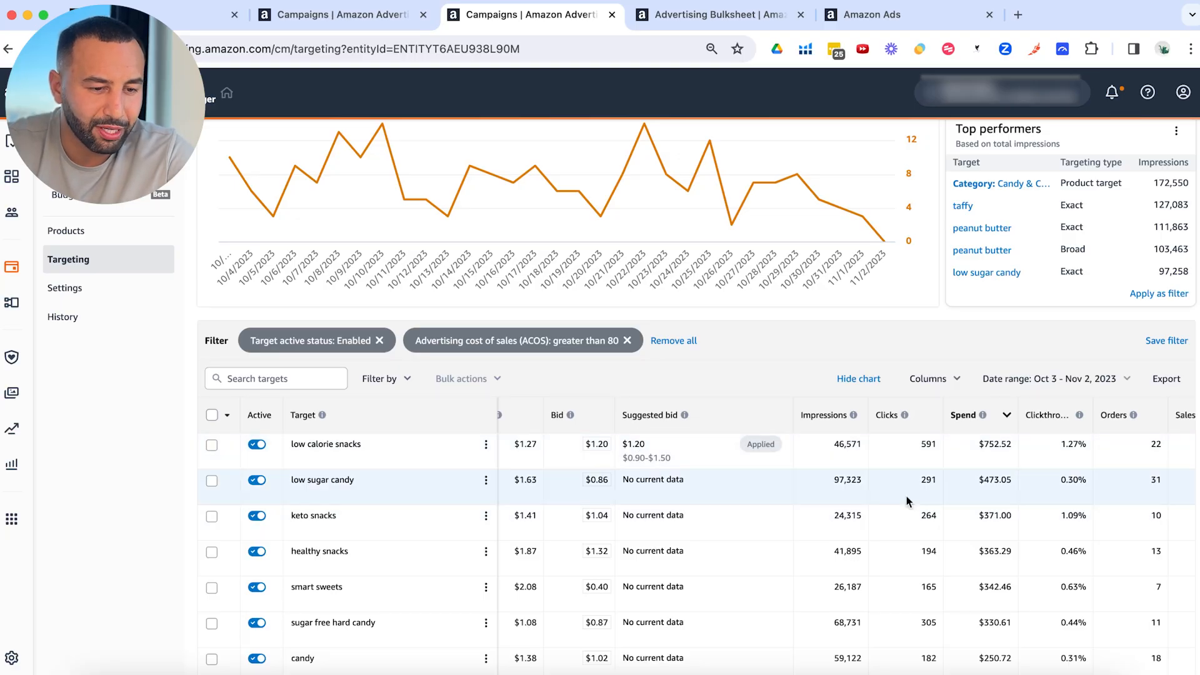
Add an orders filter of less than 4 to the targets with ACOS above 80%
scroll(908, 500, "right", 2)
scroll(908, 500, "right", 2)
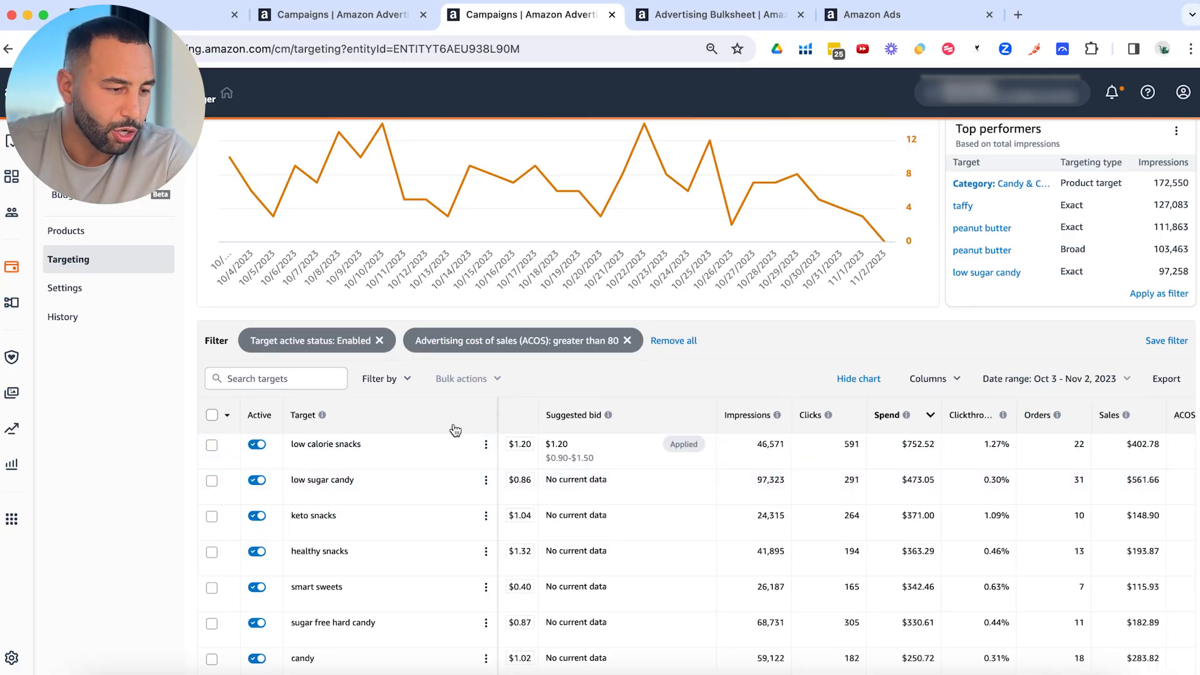
left_click(383, 379)
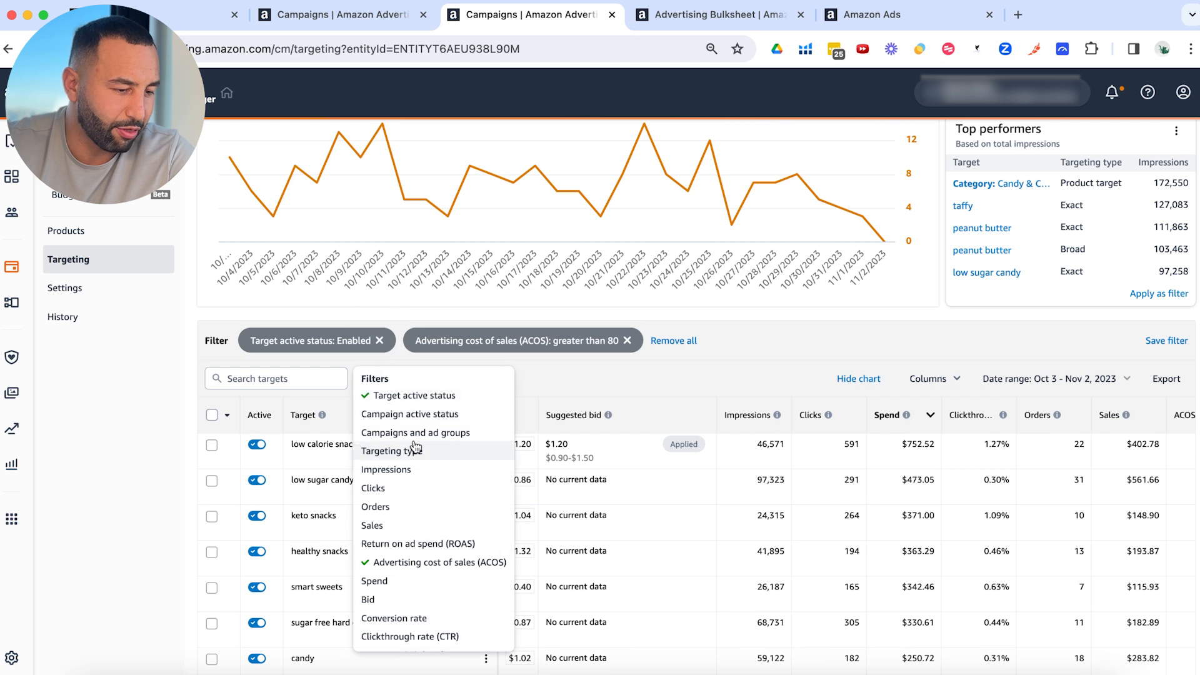
left_click(375, 507)
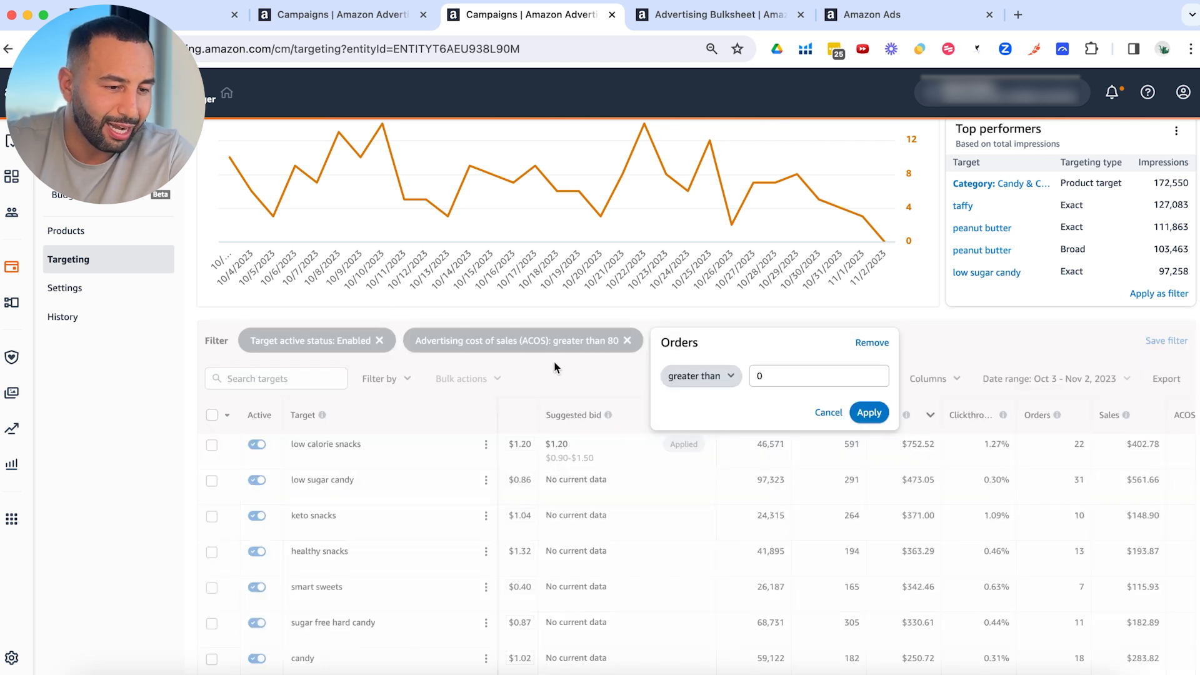
left_click(691, 376)
left_click(683, 415)
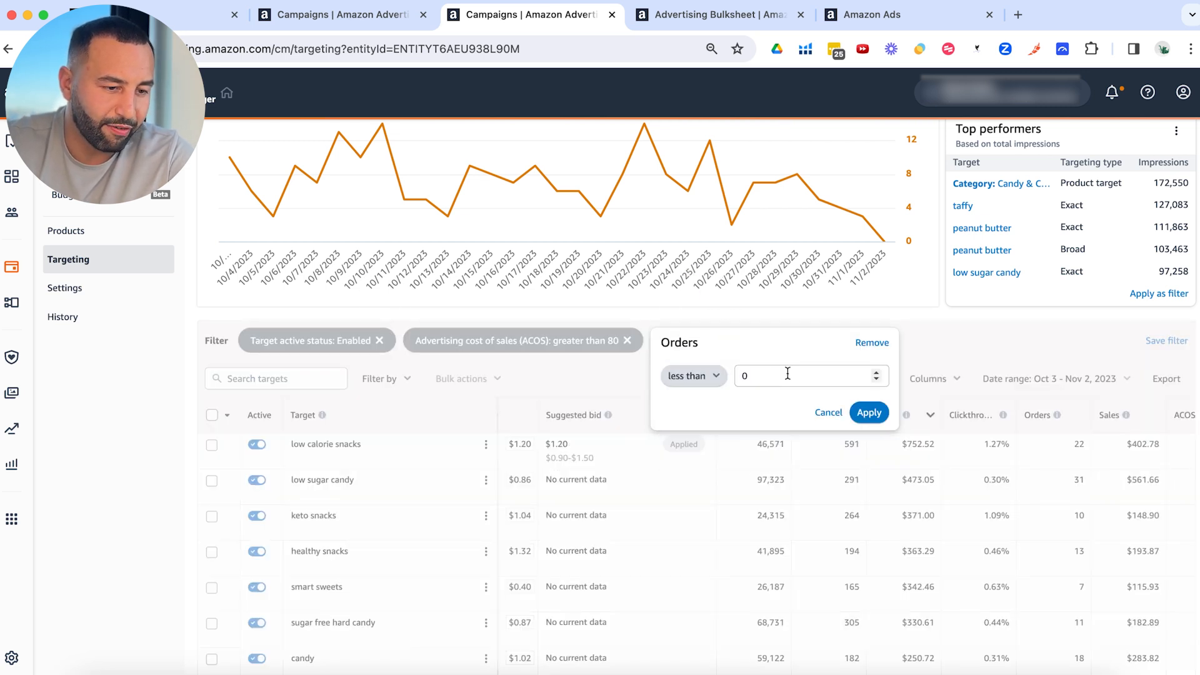
left_click(778, 377)
type("4")
left_click(873, 412)
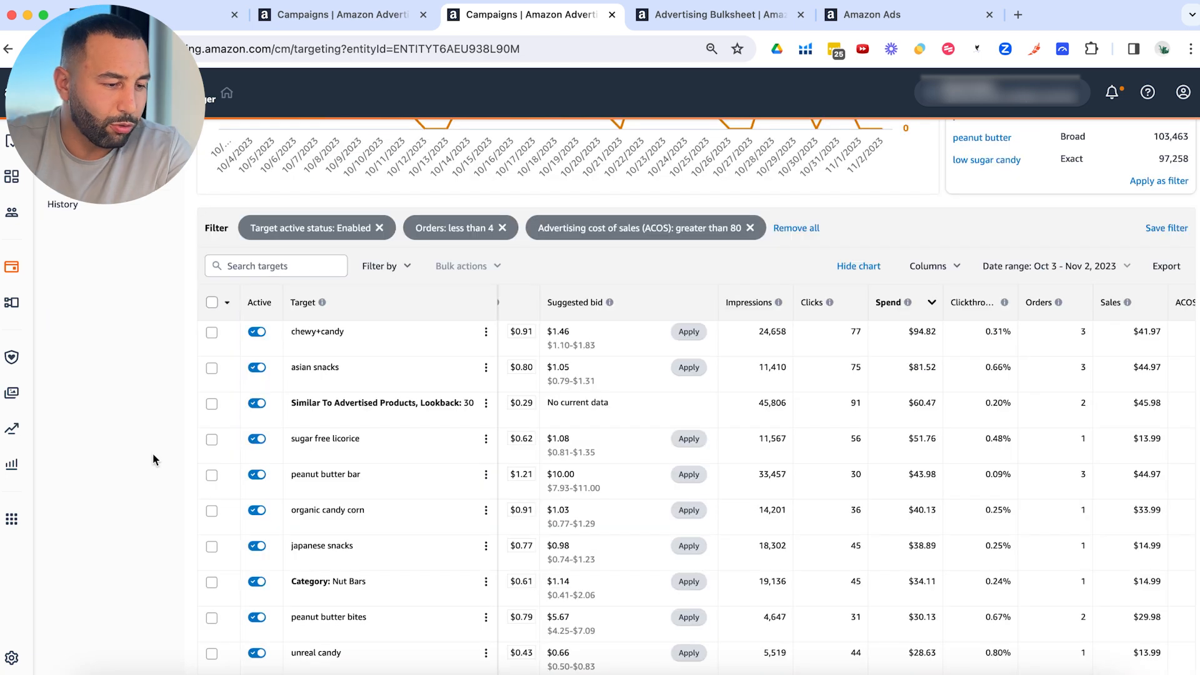
Select all the filtered targets, set up a bulk bid decrease of $0.10, and cancel it without saving
scroll(155, 460, "down", 2)
scroll(640, 228, "up", 2)
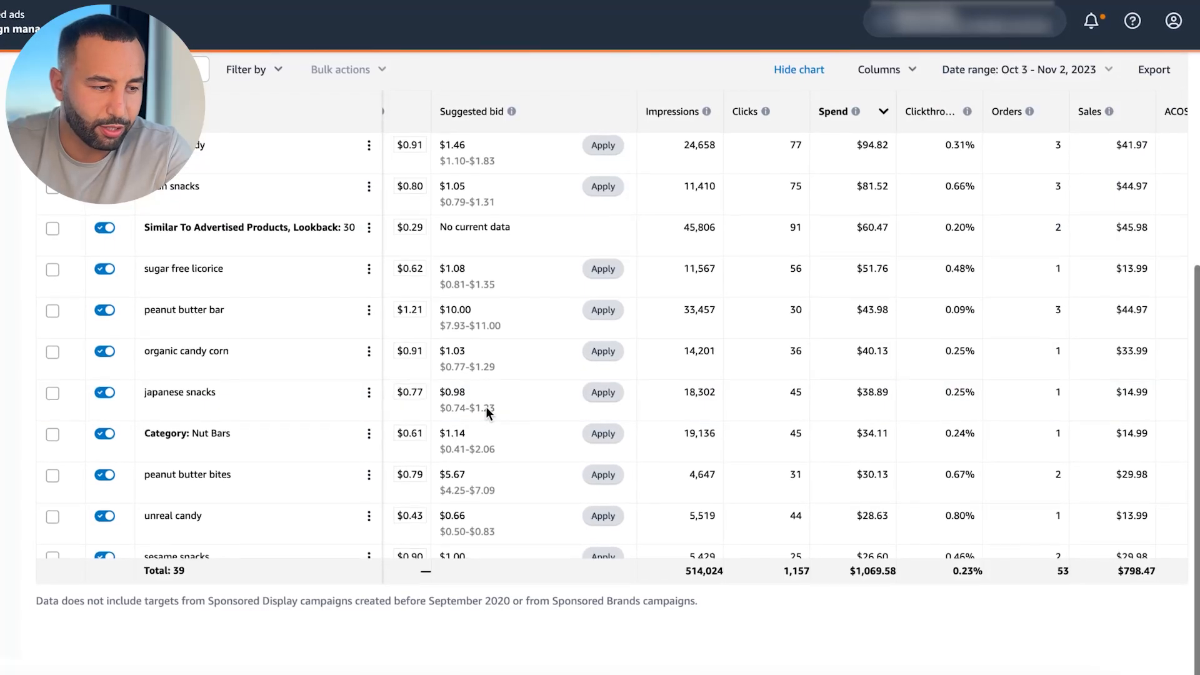
scroll(486, 406, "up", 2)
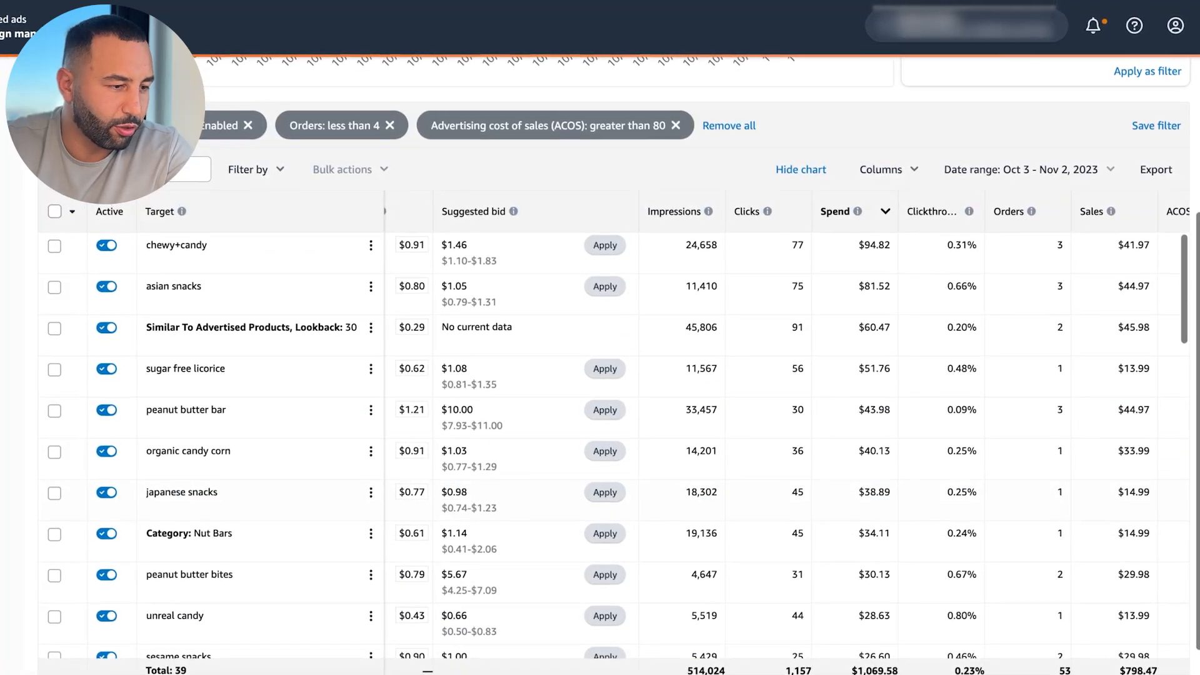
left_click(55, 227)
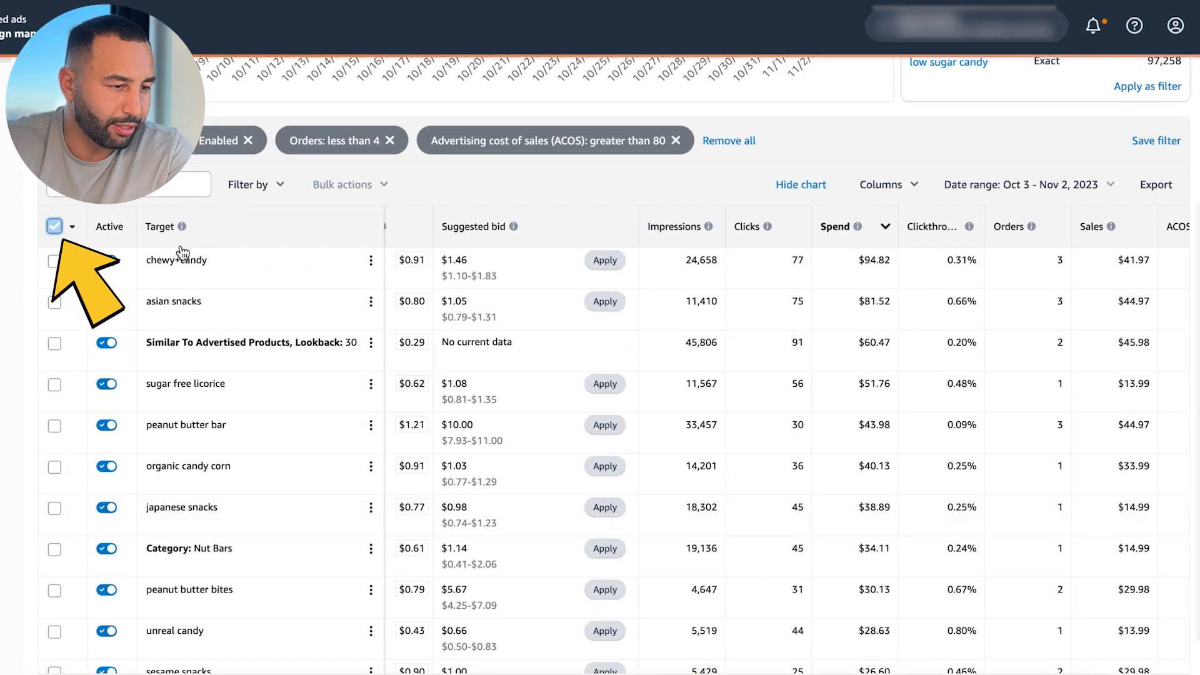
left_click(335, 184)
left_click(334, 316)
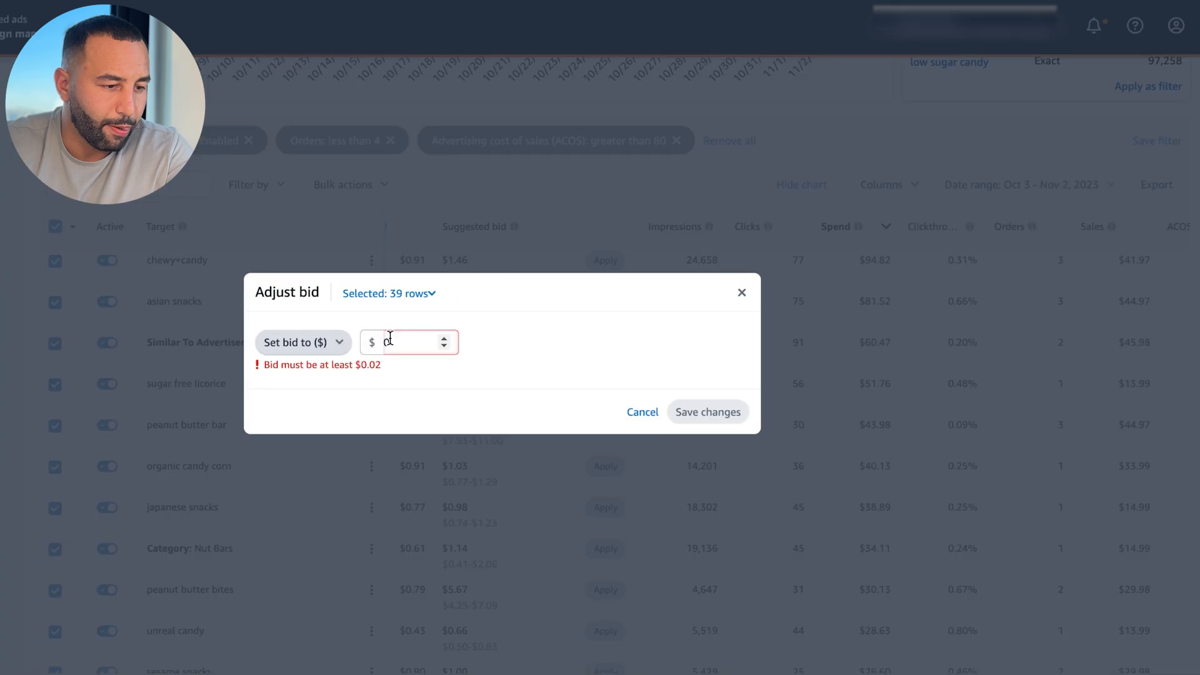
left_click(300, 343)
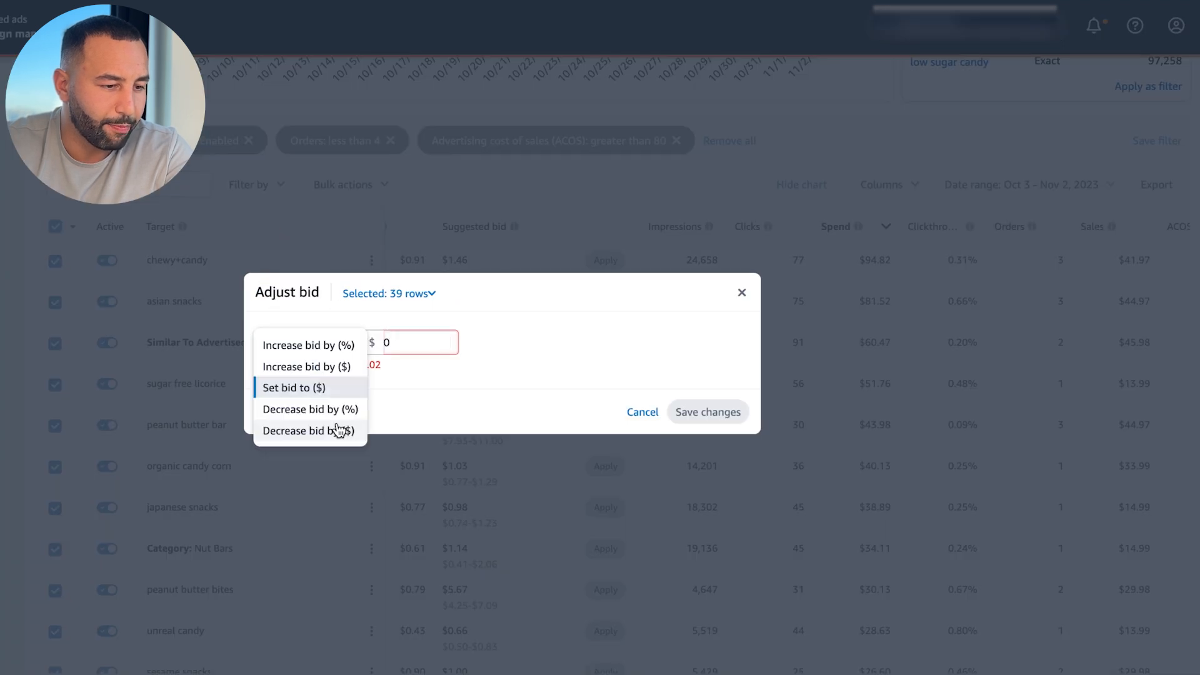
left_click(339, 431)
left_click(434, 340)
type("0")
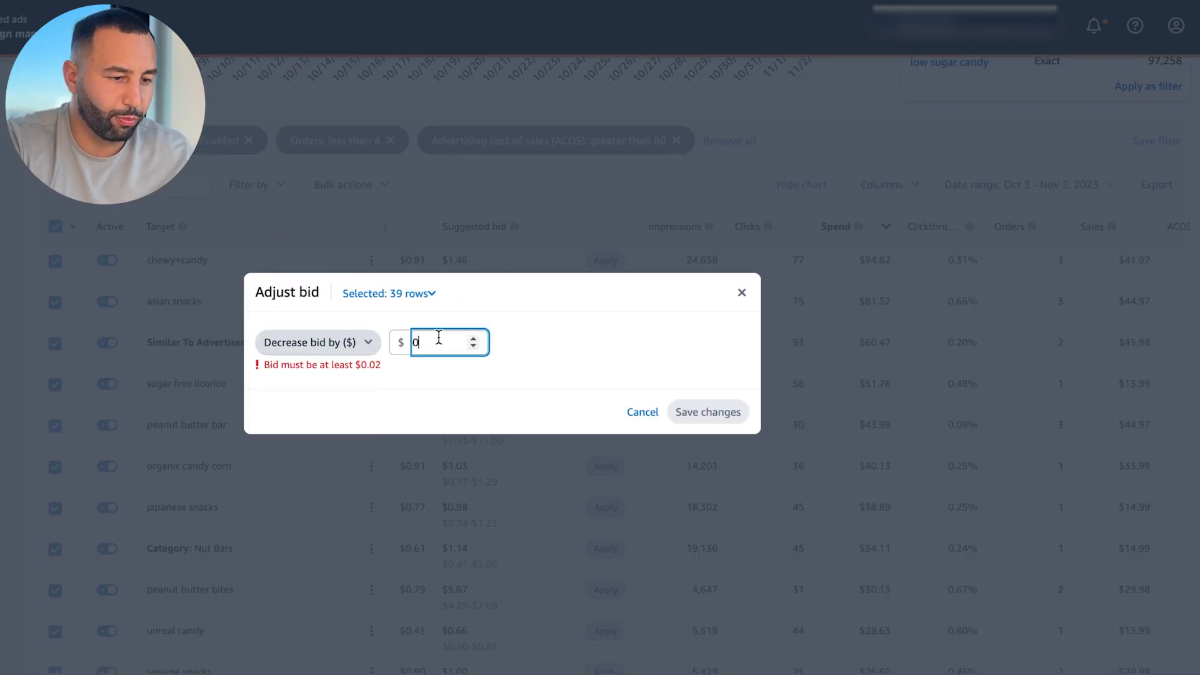
type("0.1")
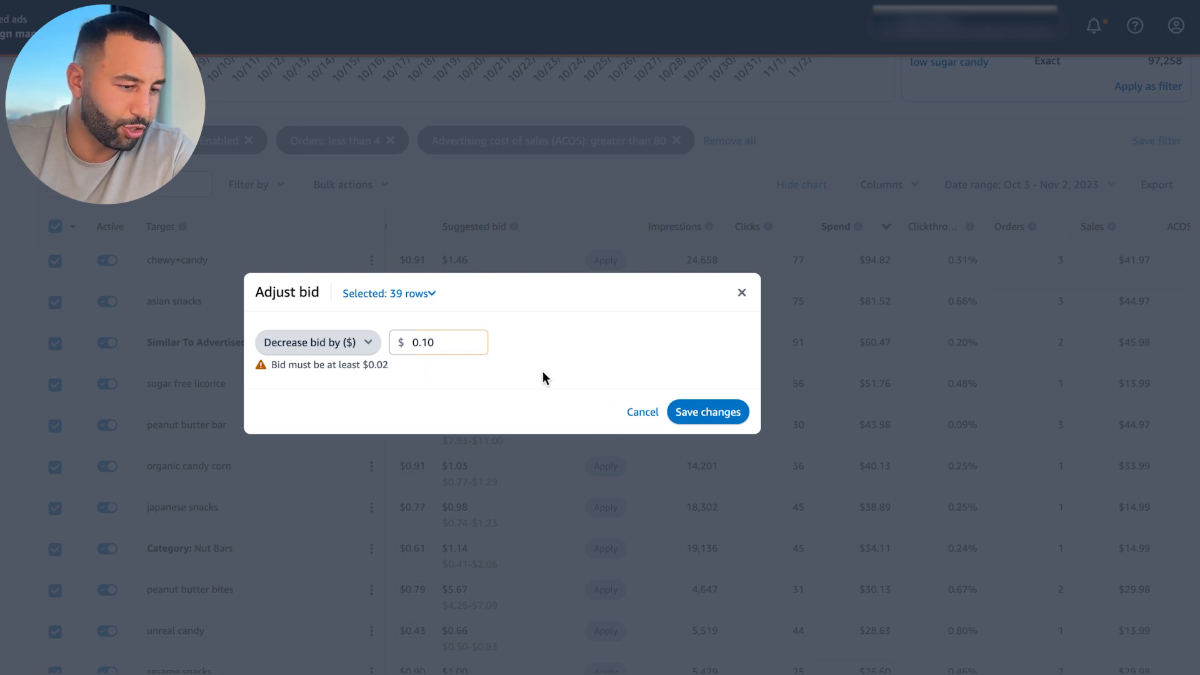
left_click(643, 413)
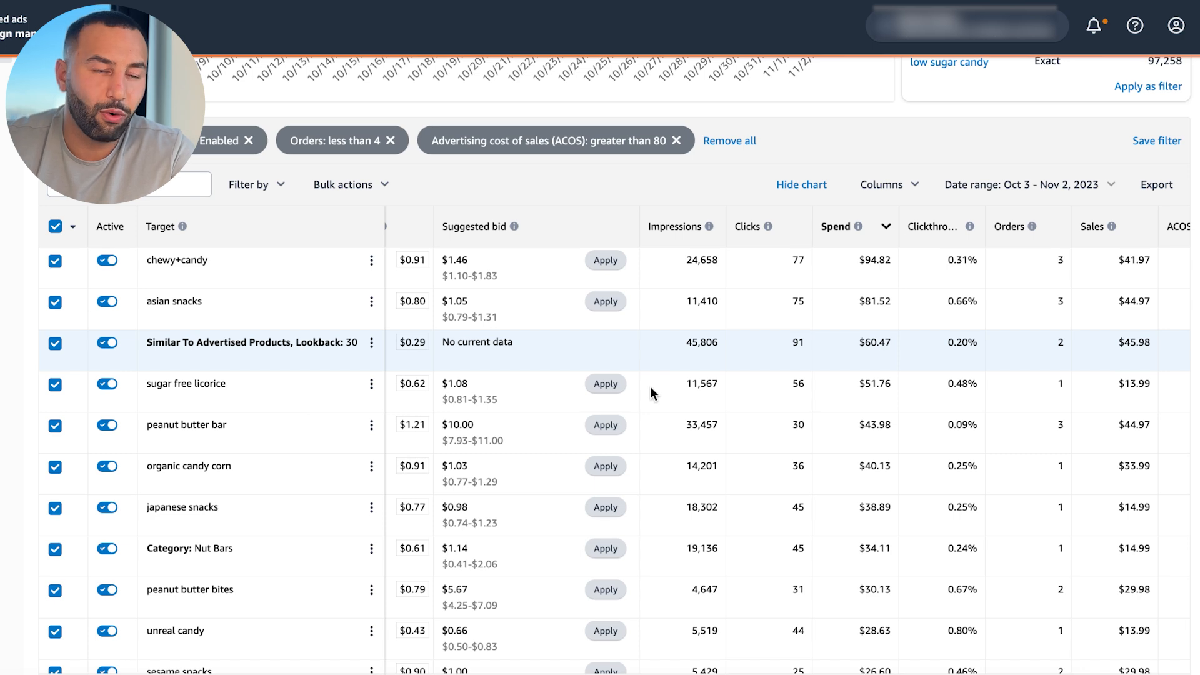
Switch to the Advertising Bulksheet page and look over its spreadsheet options and bulk file history
scroll(650, 386, "up", 4)
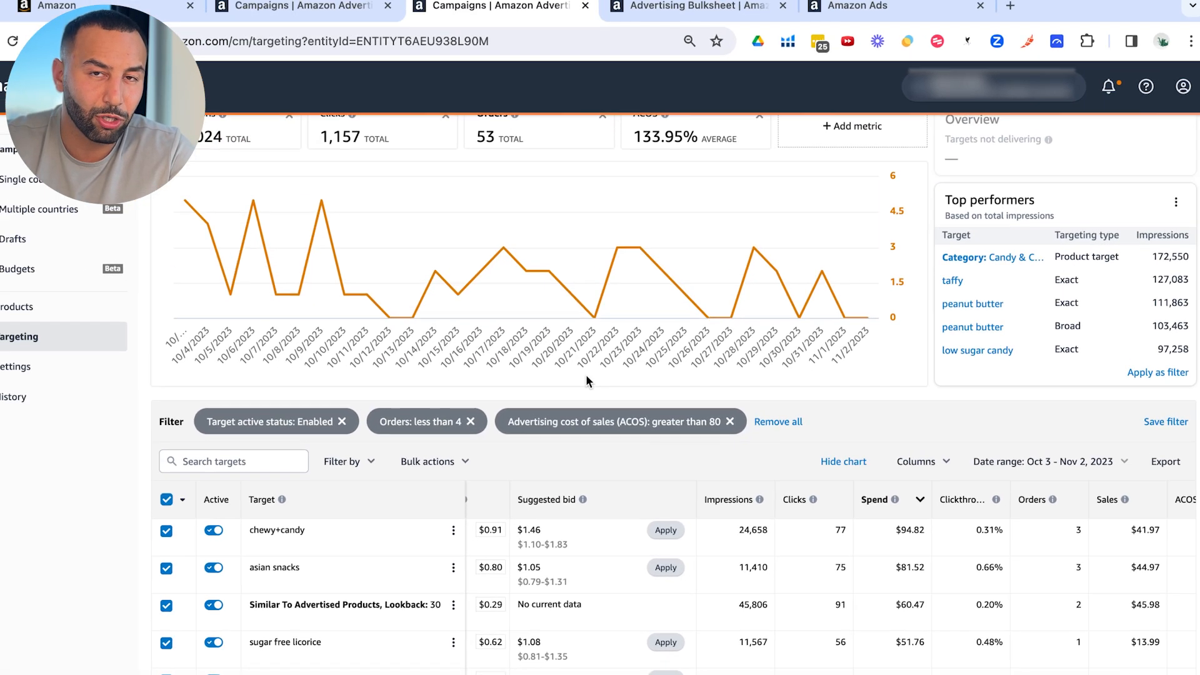
scroll(438, 445, "up", 1)
scroll(436, 445, "down", 1)
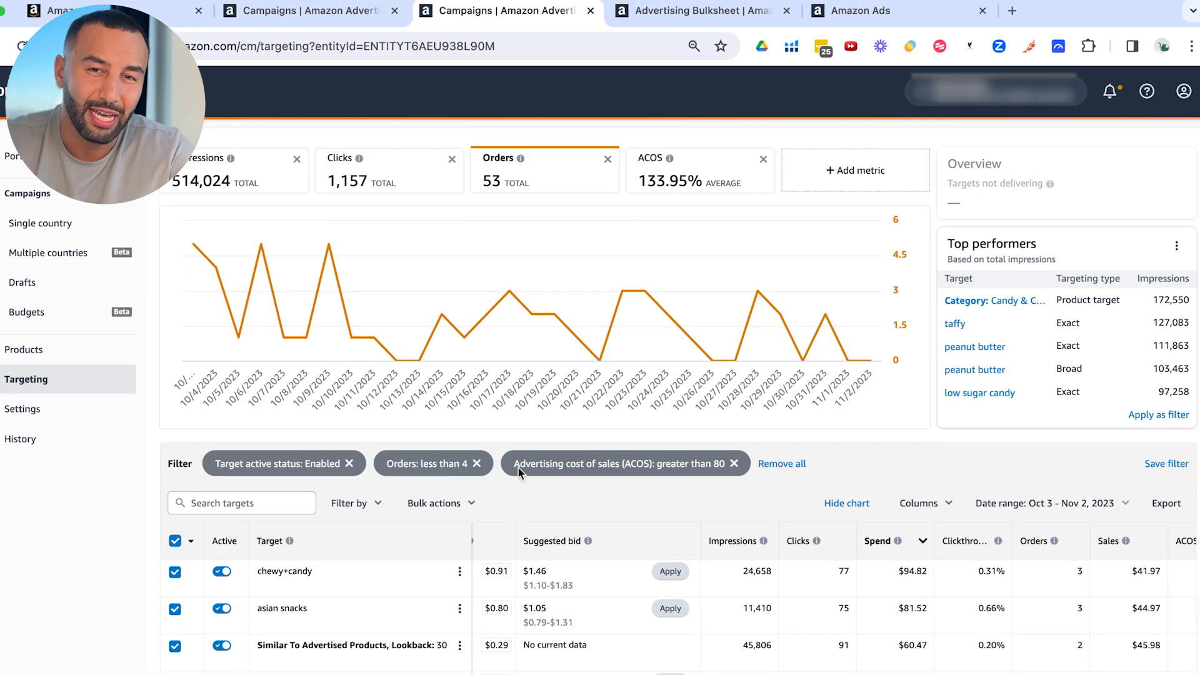
scroll(500, 478, "down", 1)
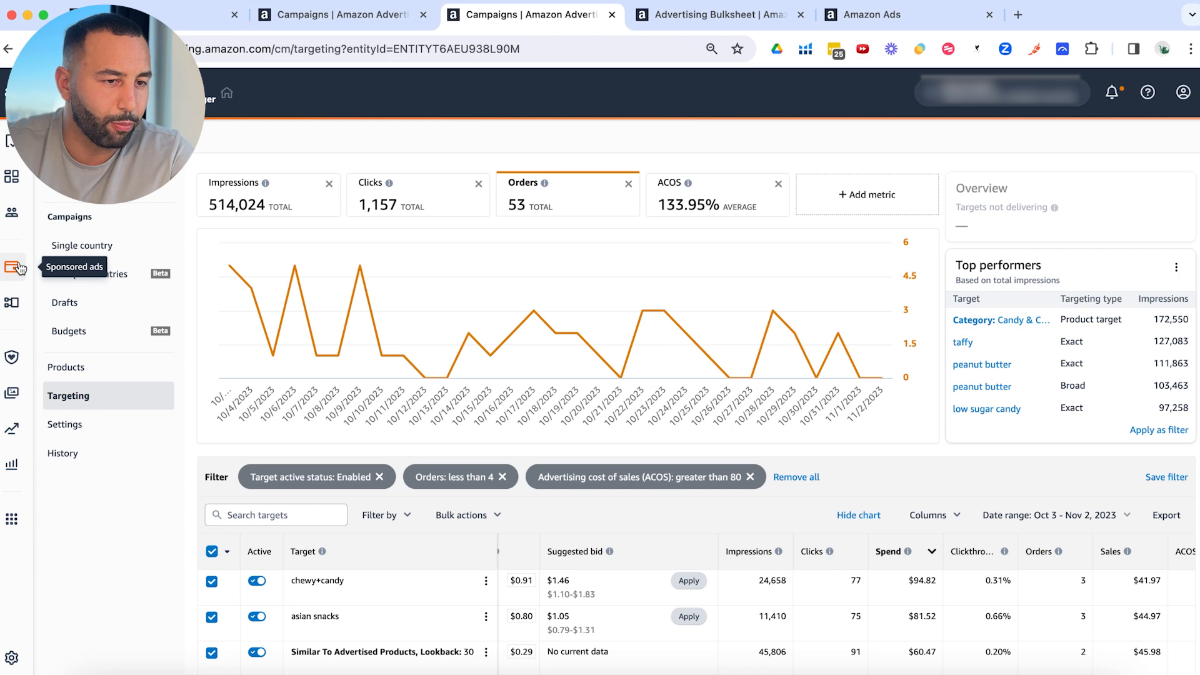
left_click(718, 17)
scroll(447, 362, "down", 3)
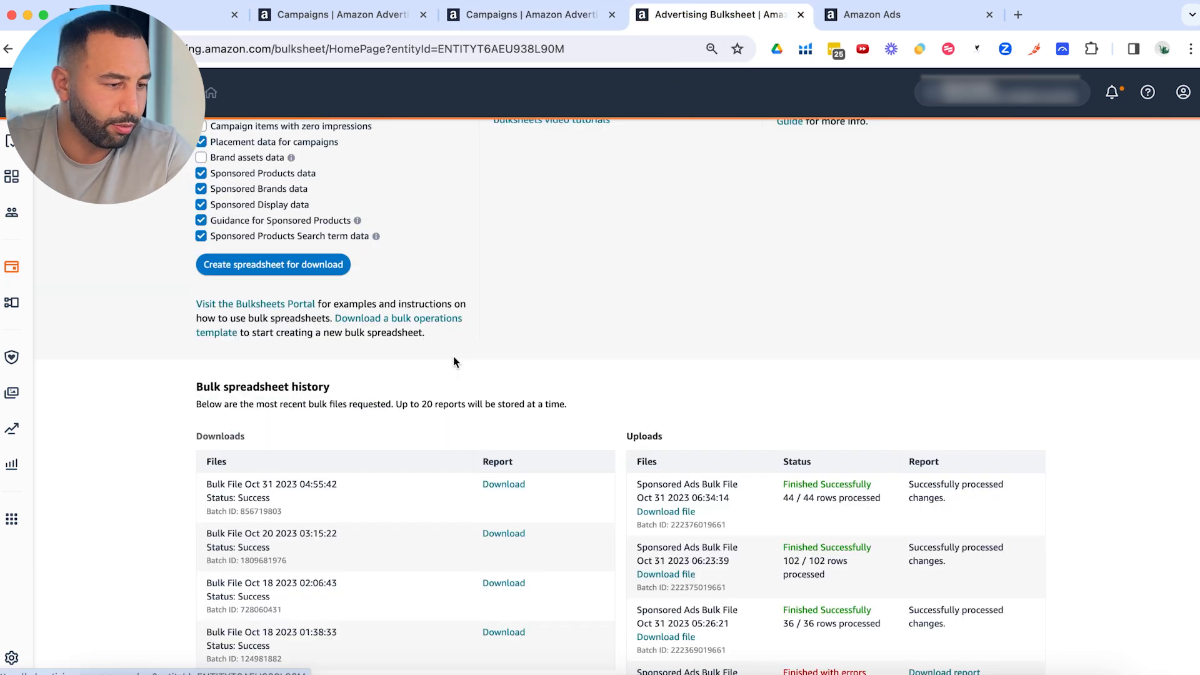
scroll(452, 361, "up", 3)
Set the custom bulk spreadsheet's performance date range to Oct 24 – Oct 30, 2023 and review the included data options
left_click(243, 282)
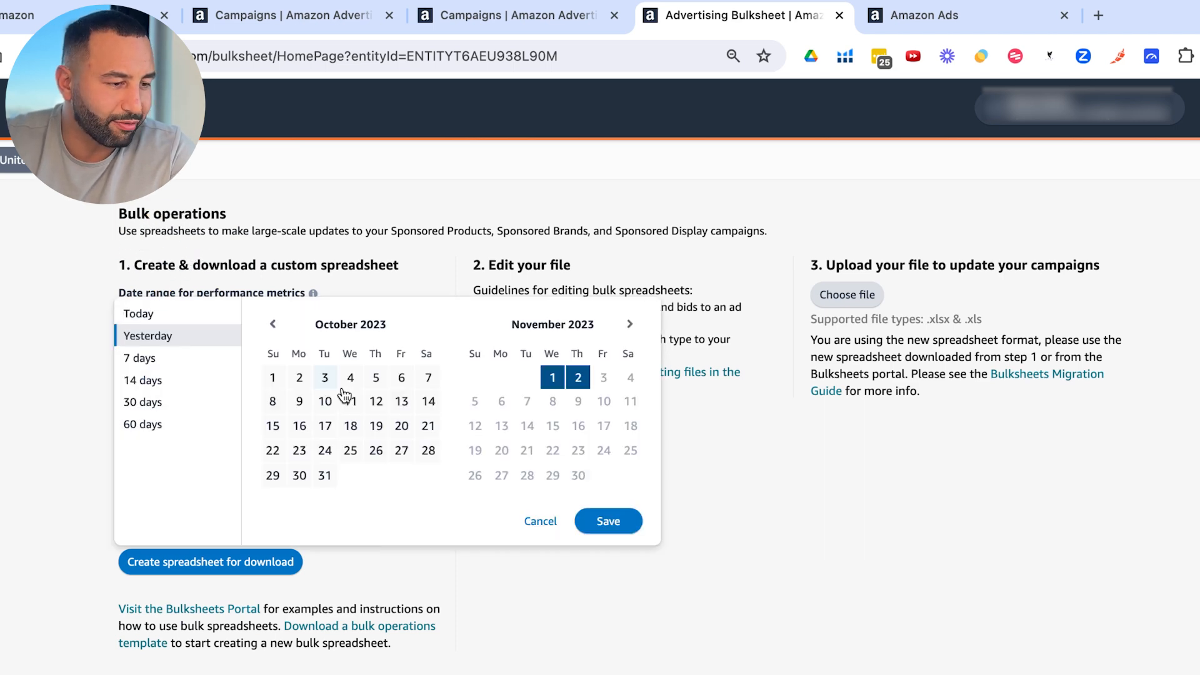
key("Escape")
left_click(200, 322)
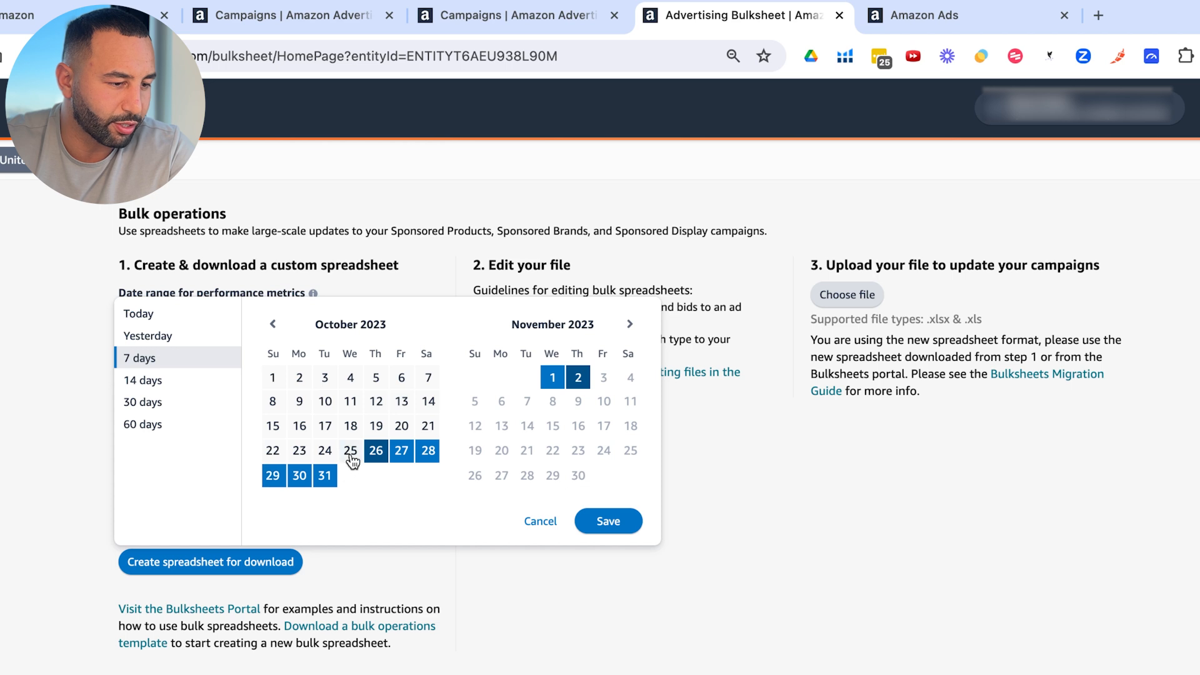
left_click(328, 455)
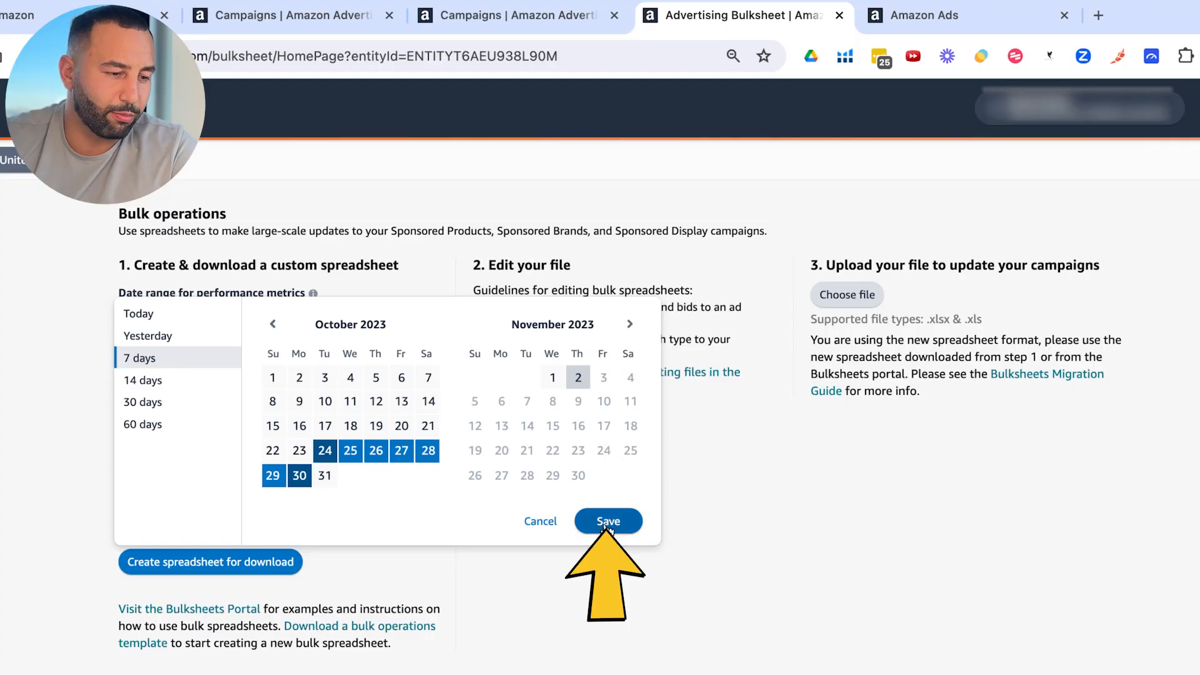
left_click(606, 523)
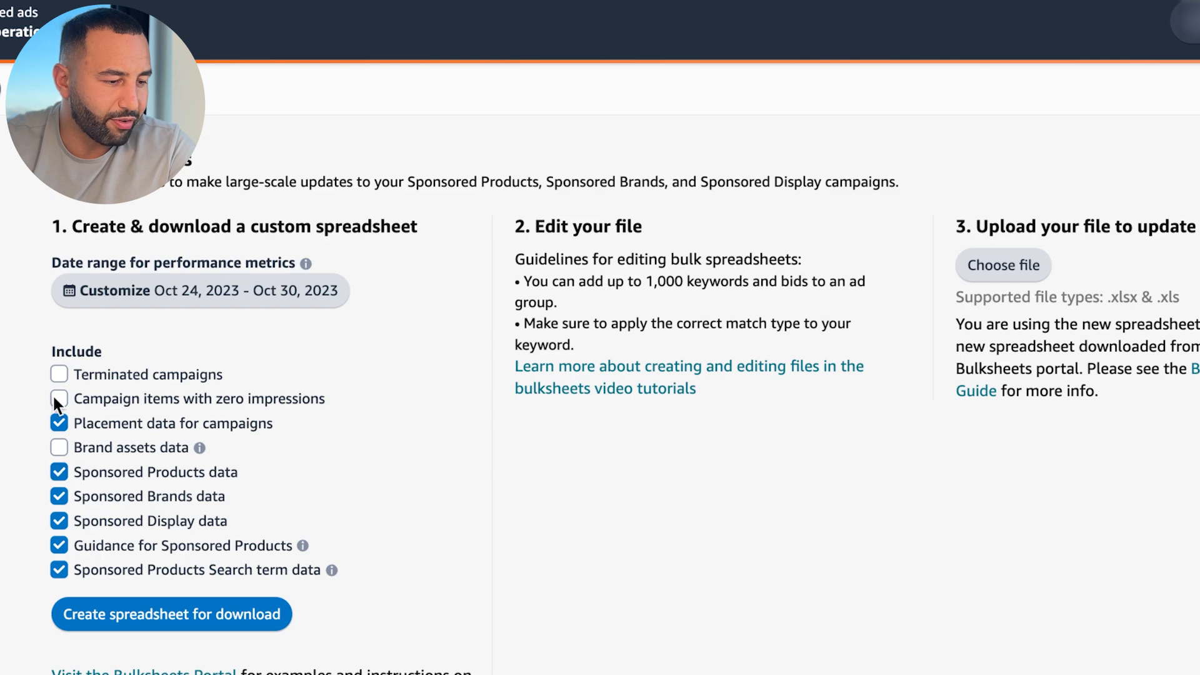
scroll(52, 393, "down", 3)
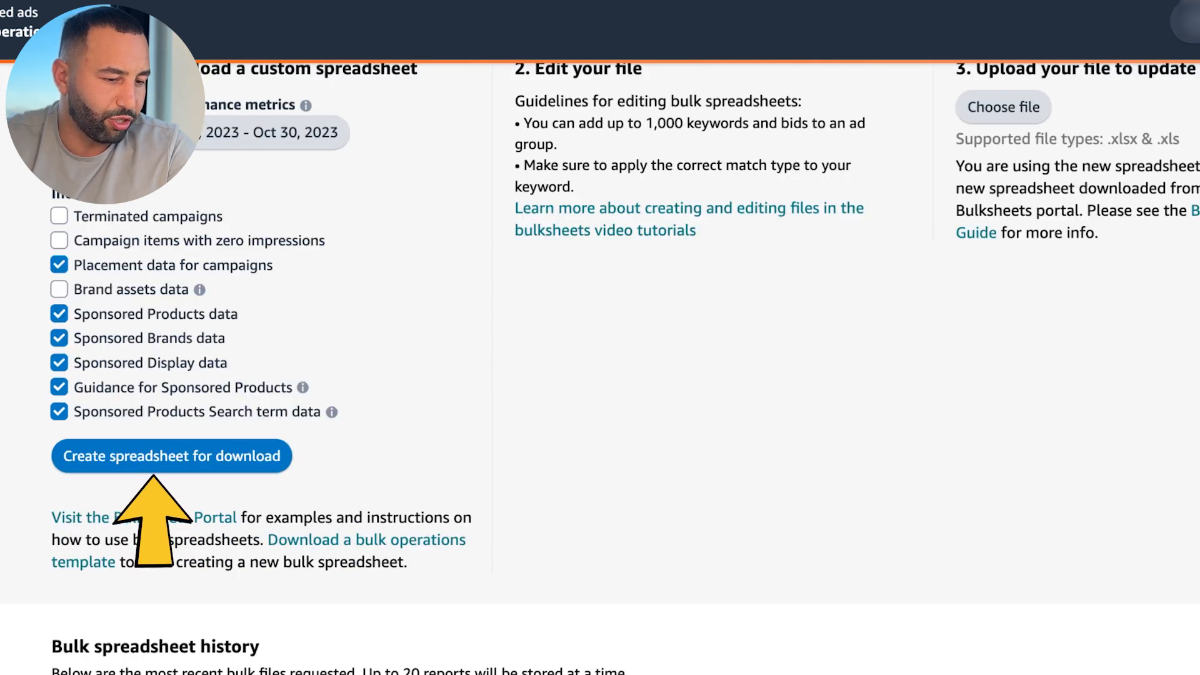
scroll(150, 389, "down", 5)
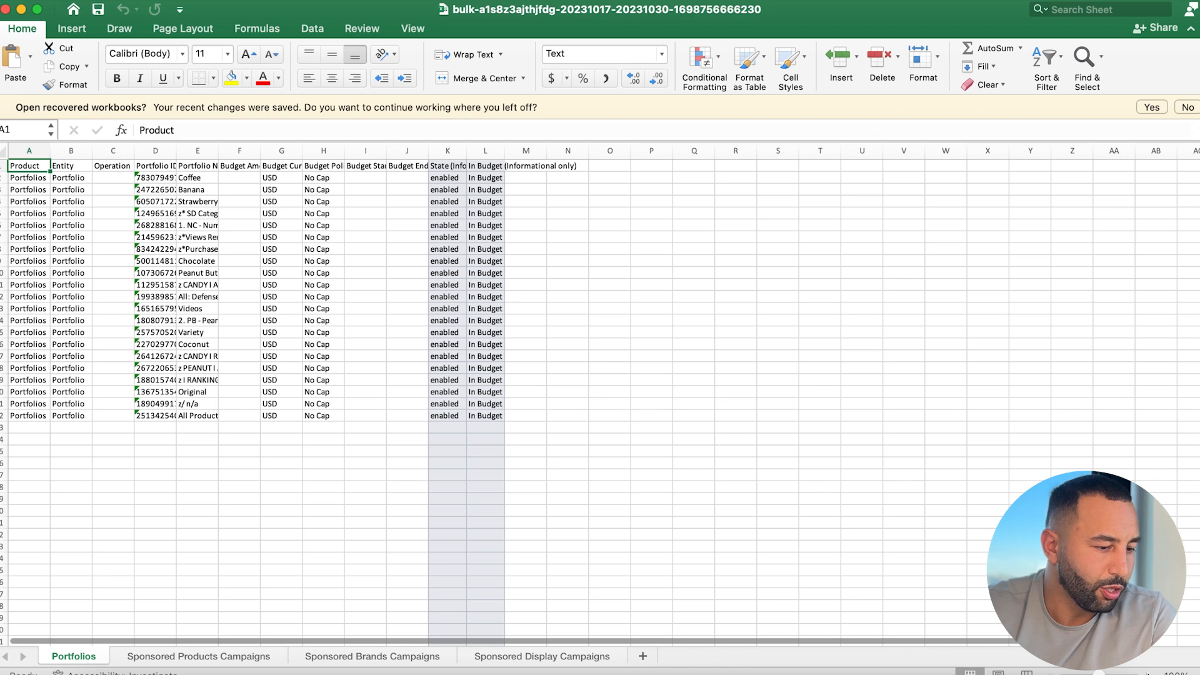
In the Excel bulk file, add filters to all columns of the Sponsored Products Campaigns sheet and widen the columns
left_click(1148, 673)
left_click(1148, 673)
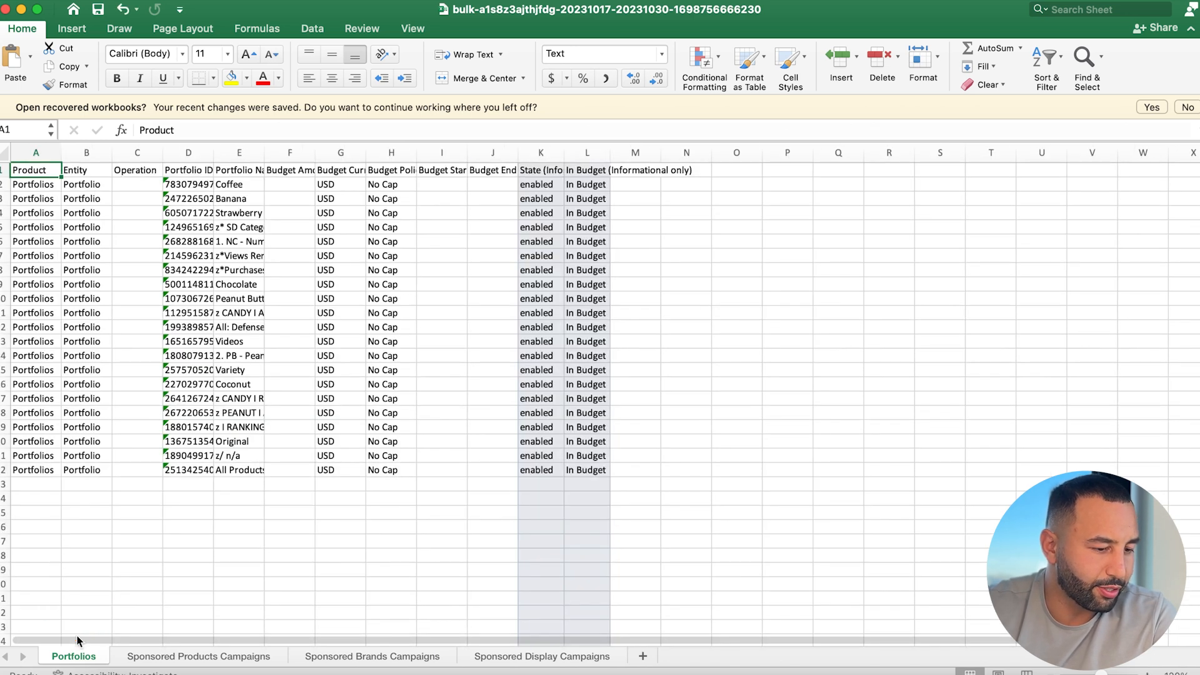
left_click(199, 656)
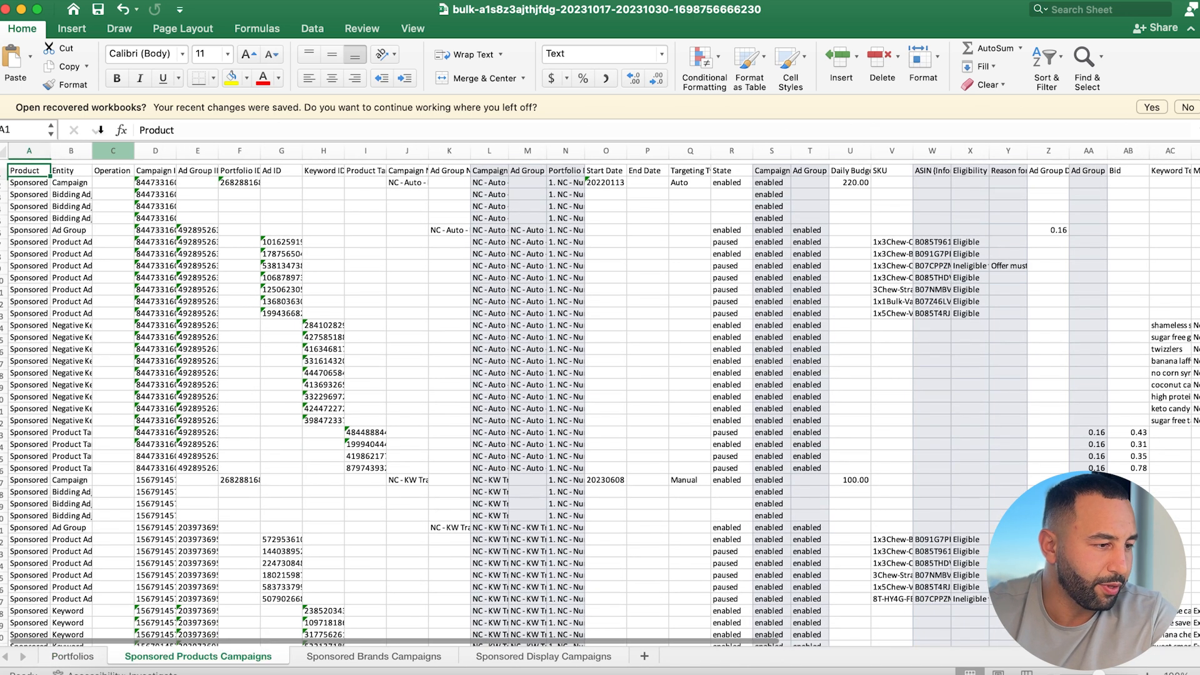
scroll(600, 400, "down", 1)
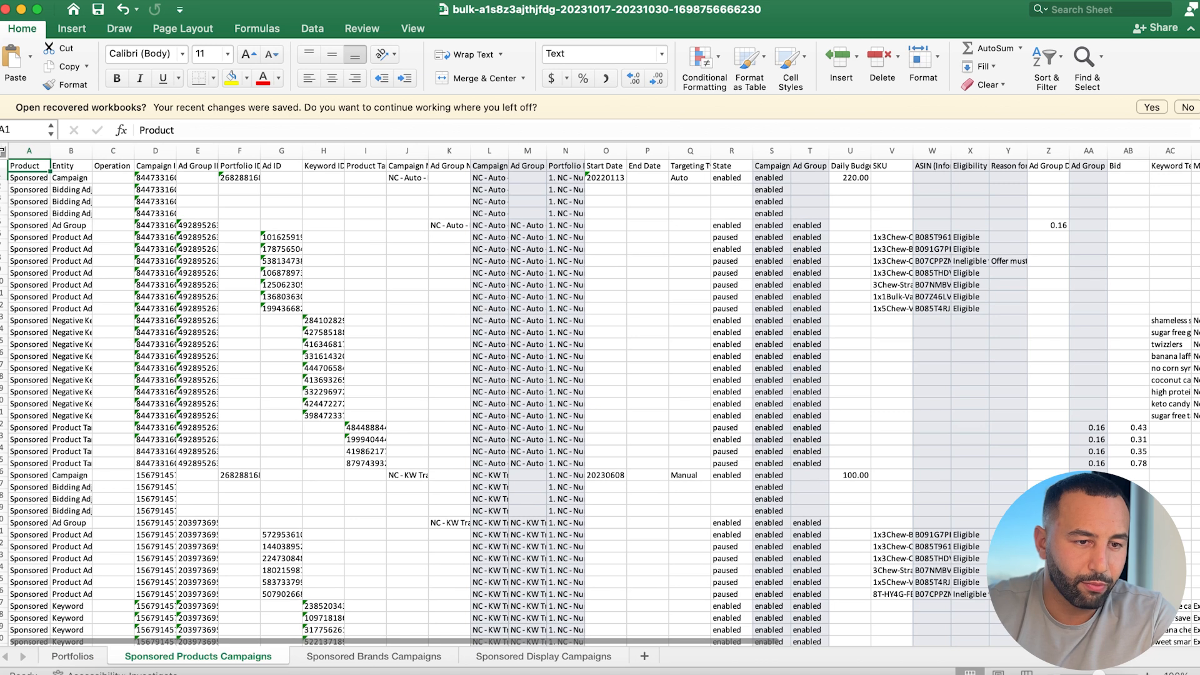
left_click(3, 151)
left_click(1047, 57)
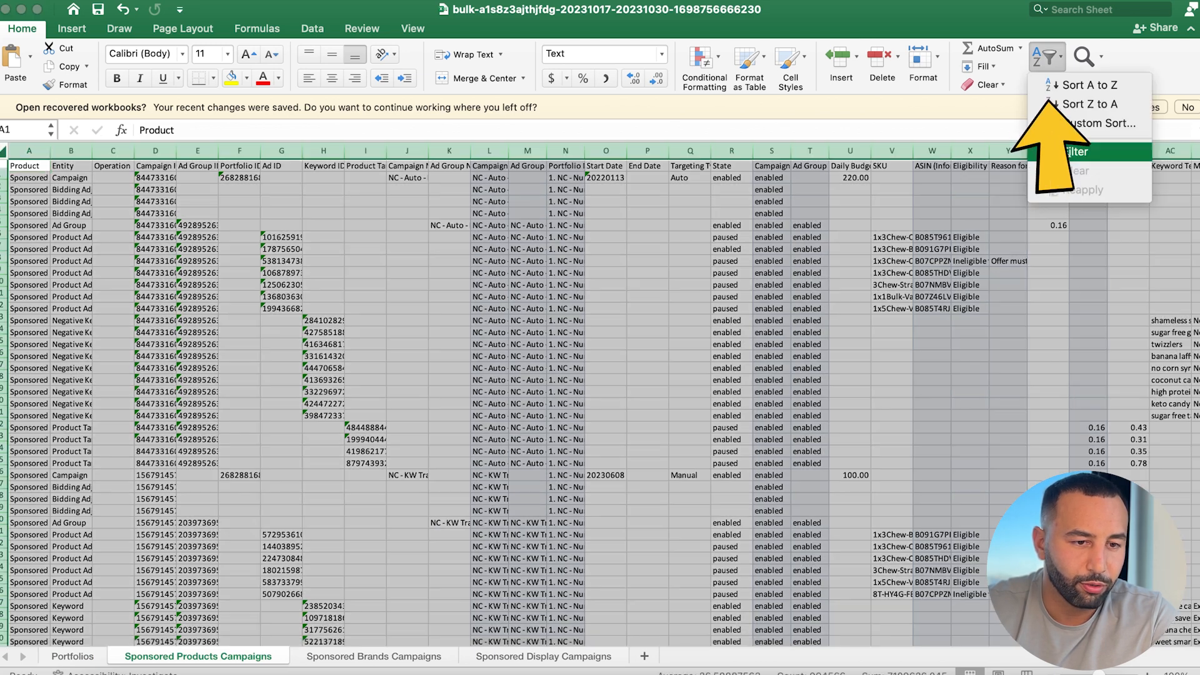
left_click(1065, 153)
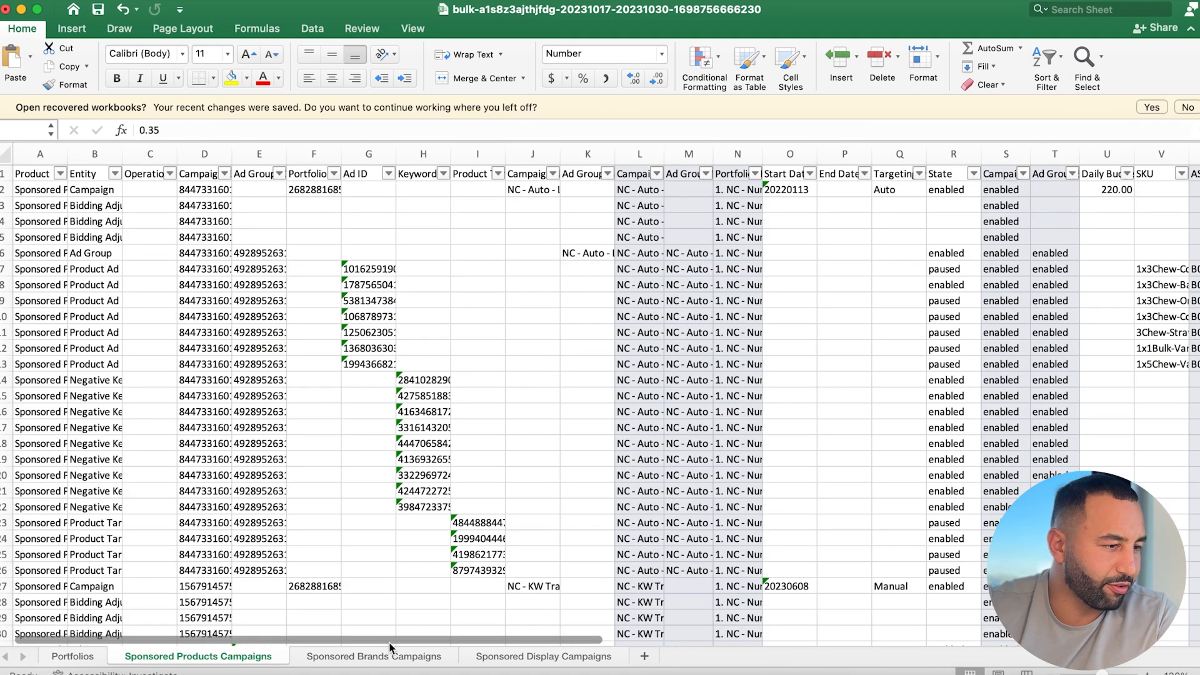
key("super+z")
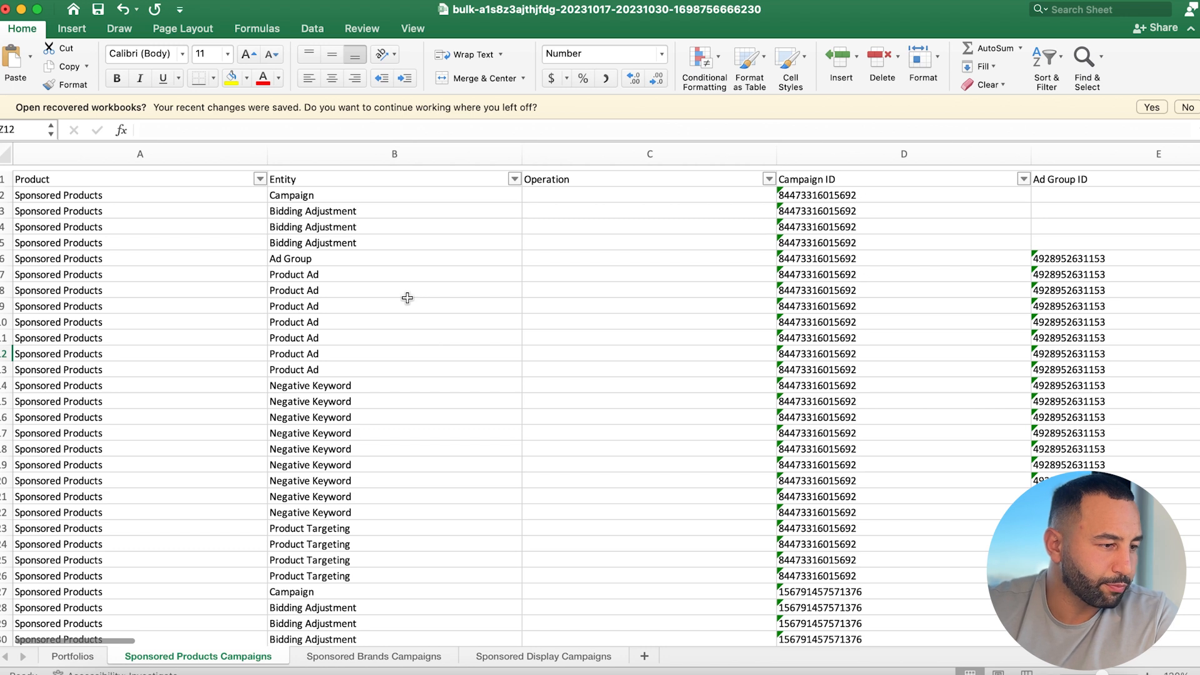
Examine the Product and Entity columns and the entity types available for filtering
left_click_drag(125, 210, 133, 463)
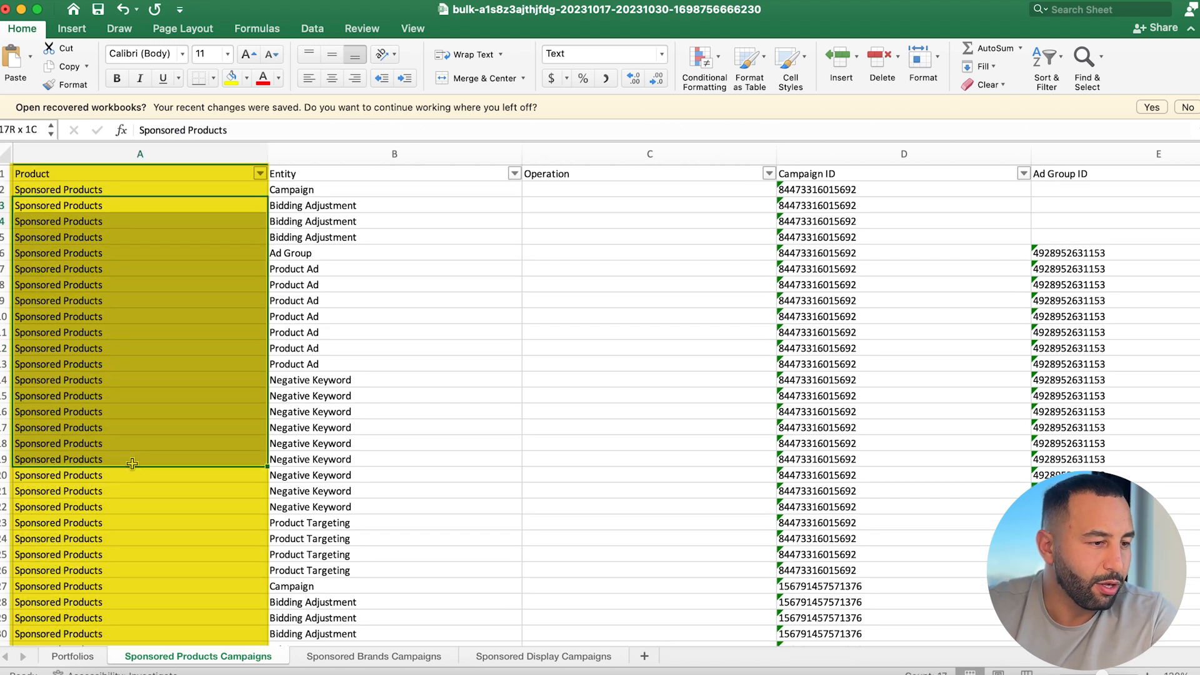
left_click(508, 219)
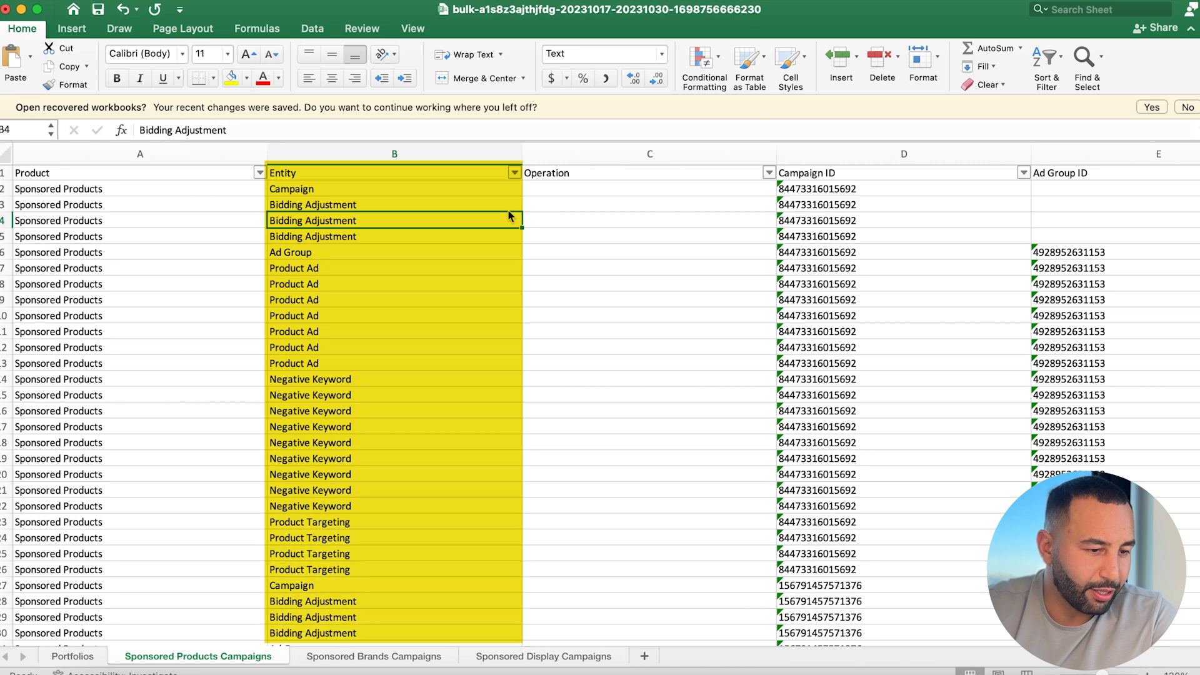
left_click(514, 172)
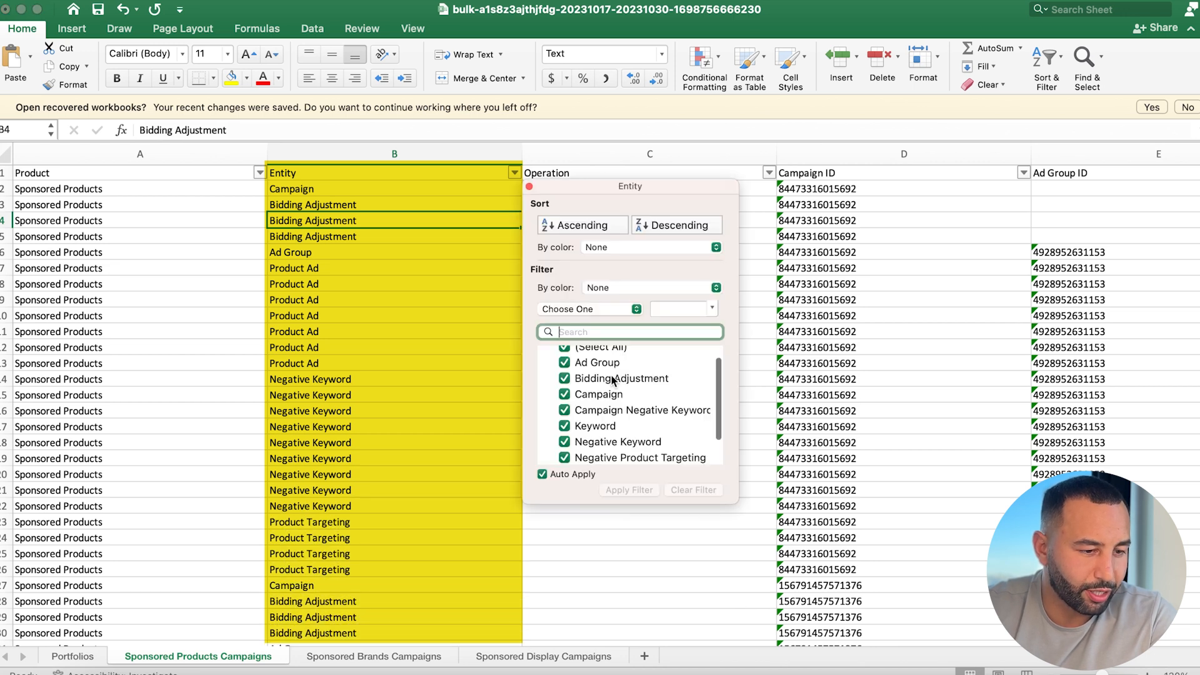
scroll(616, 406, "down", 2)
left_click(763, 263)
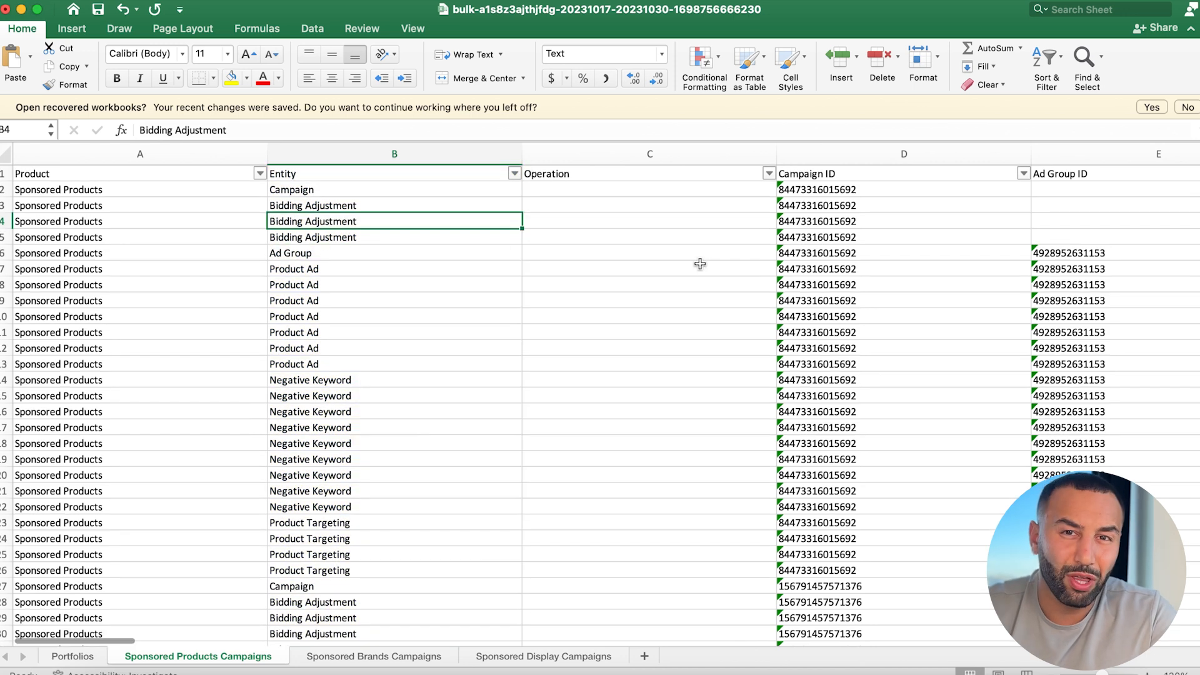
Filter the Entity column of the Sponsored Products Campaigns sheet to show only Keyword and Product Targeting rows
left_click(514, 173)
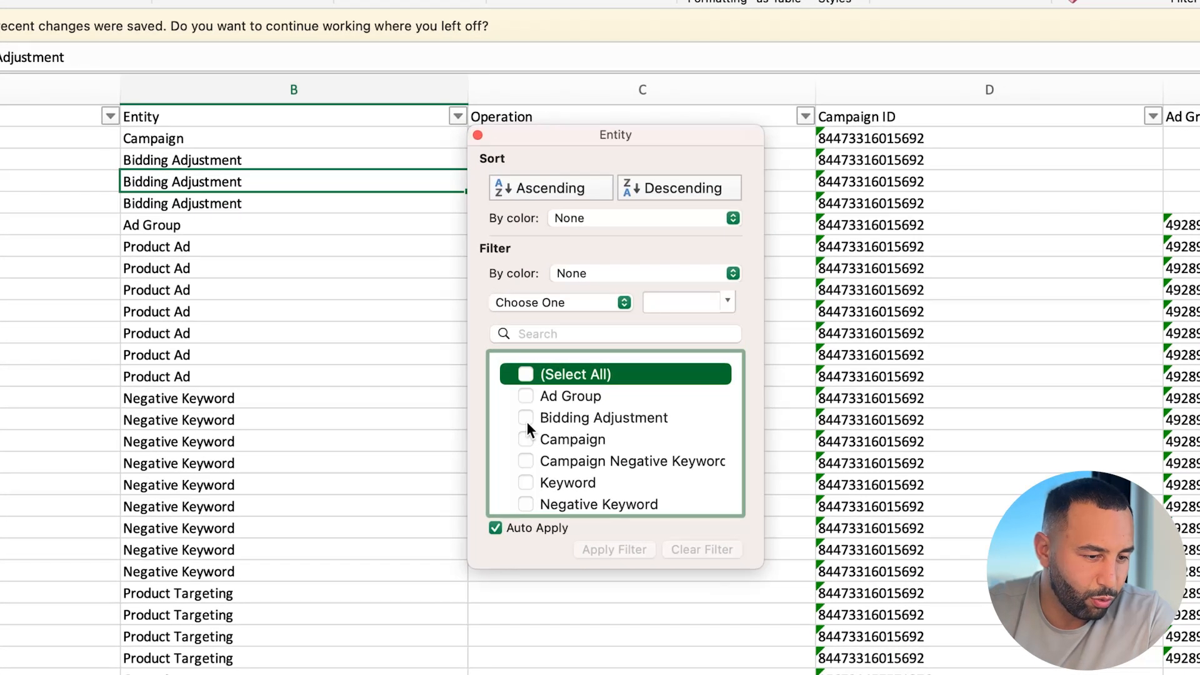
scroll(526, 421, "down", 3)
left_click(527, 421)
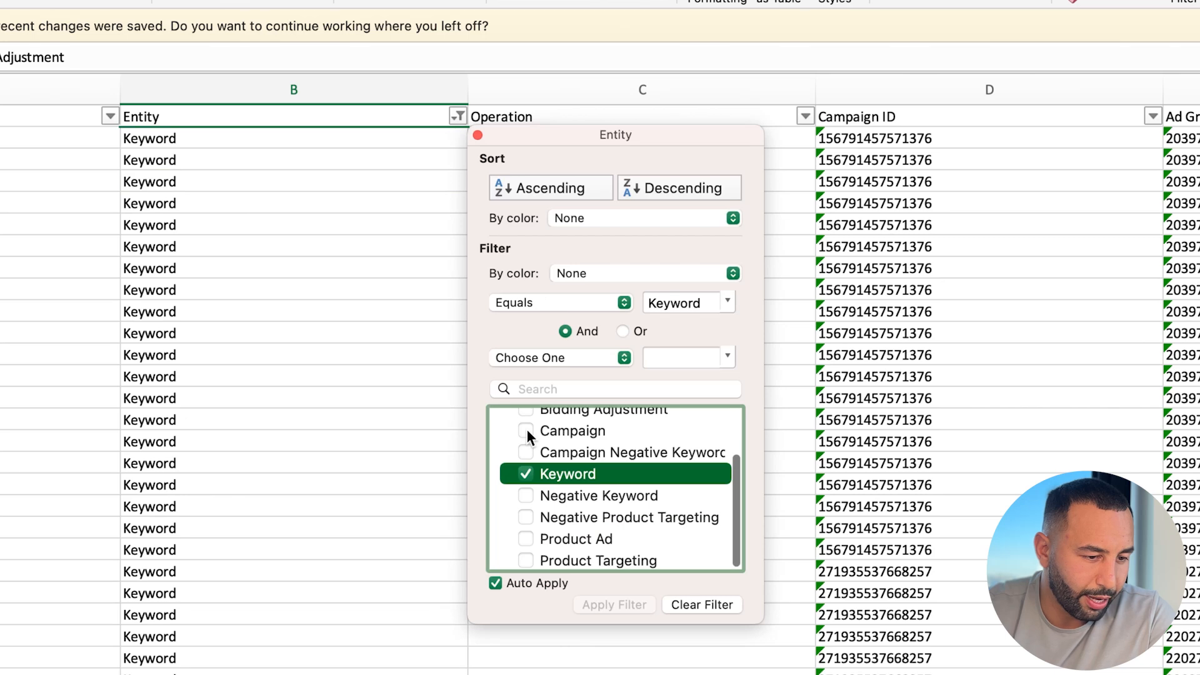
scroll(543, 534, "down", 1)
left_click(525, 559)
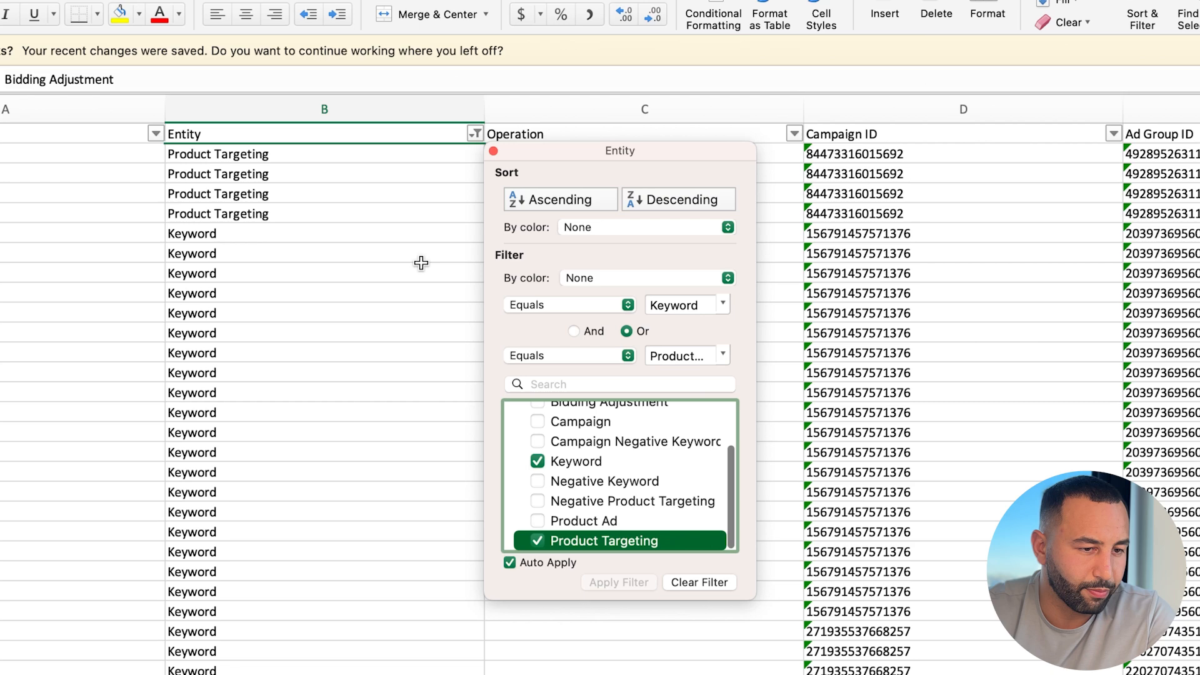
left_click(398, 257)
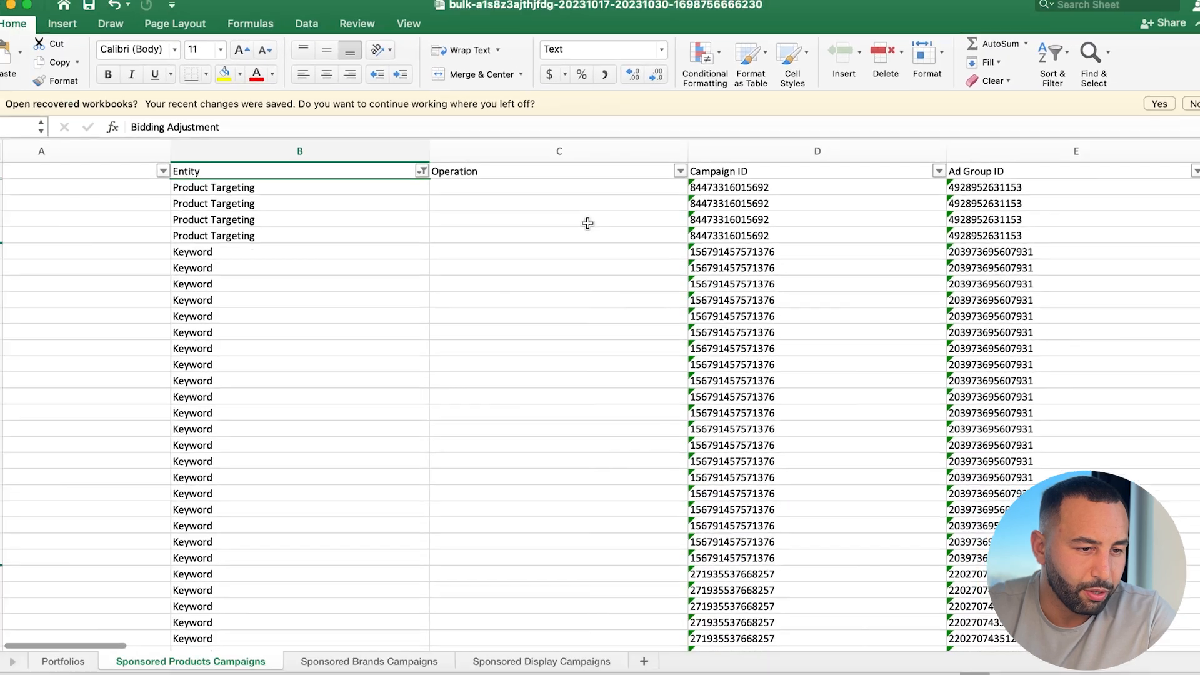
Filter the State column to exclude paused targets, keeping only enabled ones
scroll(685, 196, "right", 10)
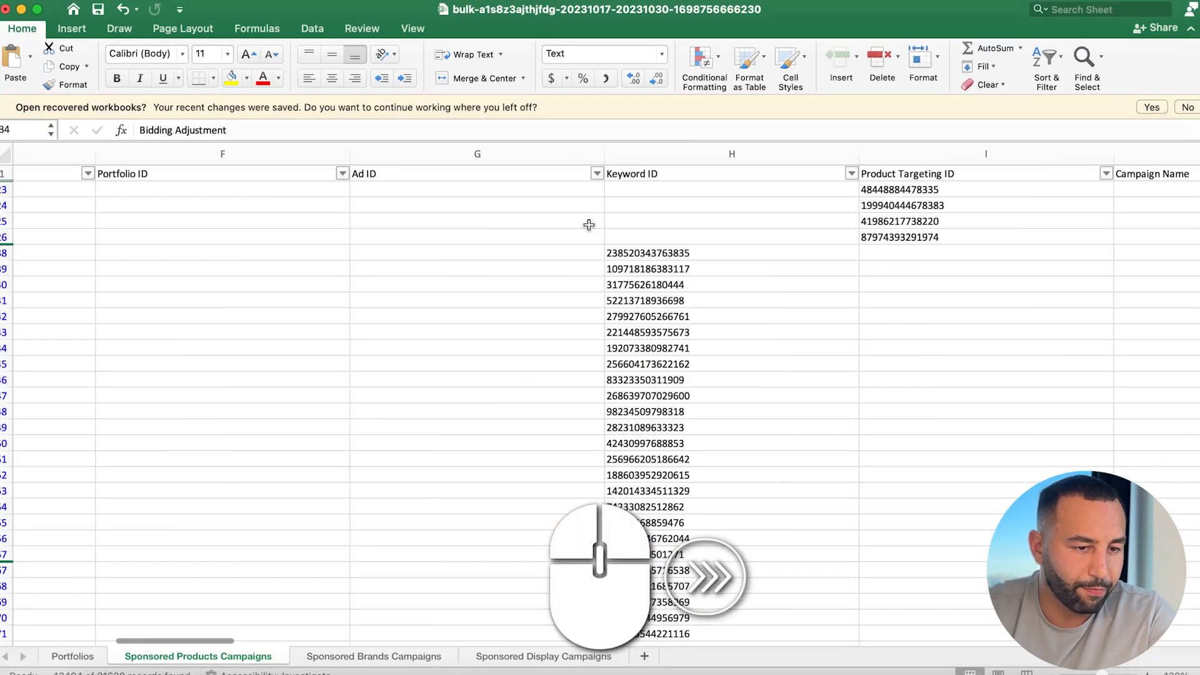
scroll(589, 225, "right", 10)
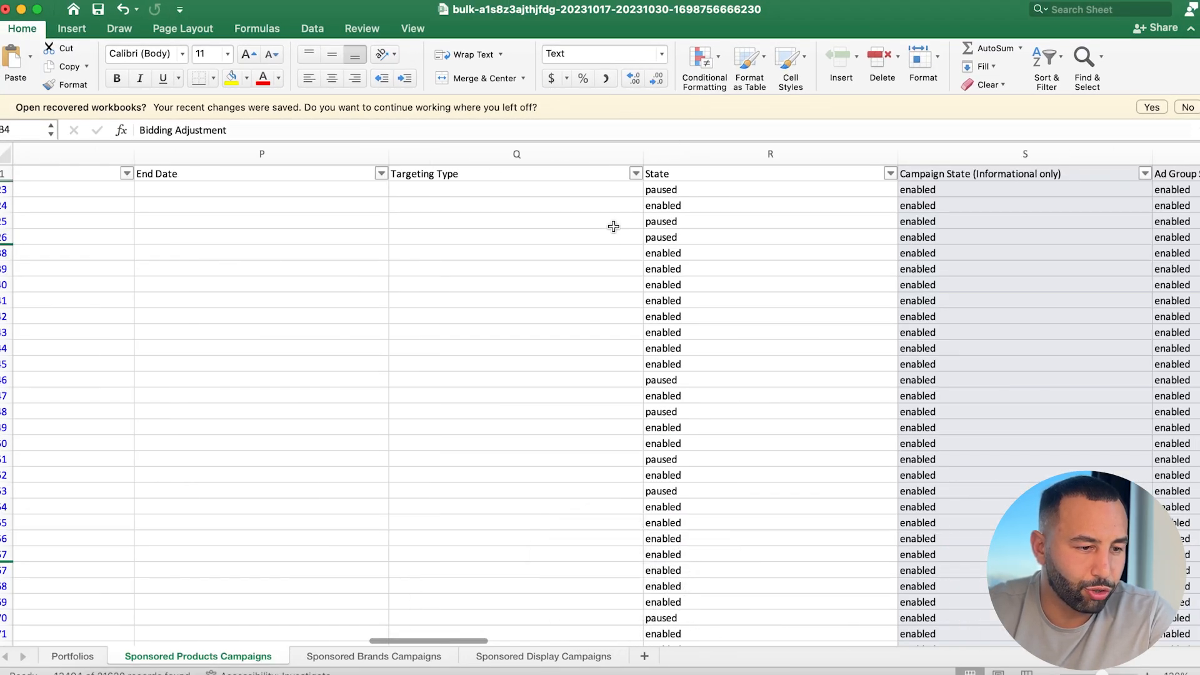
scroll(613, 226, "right", 2)
left_click(840, 173)
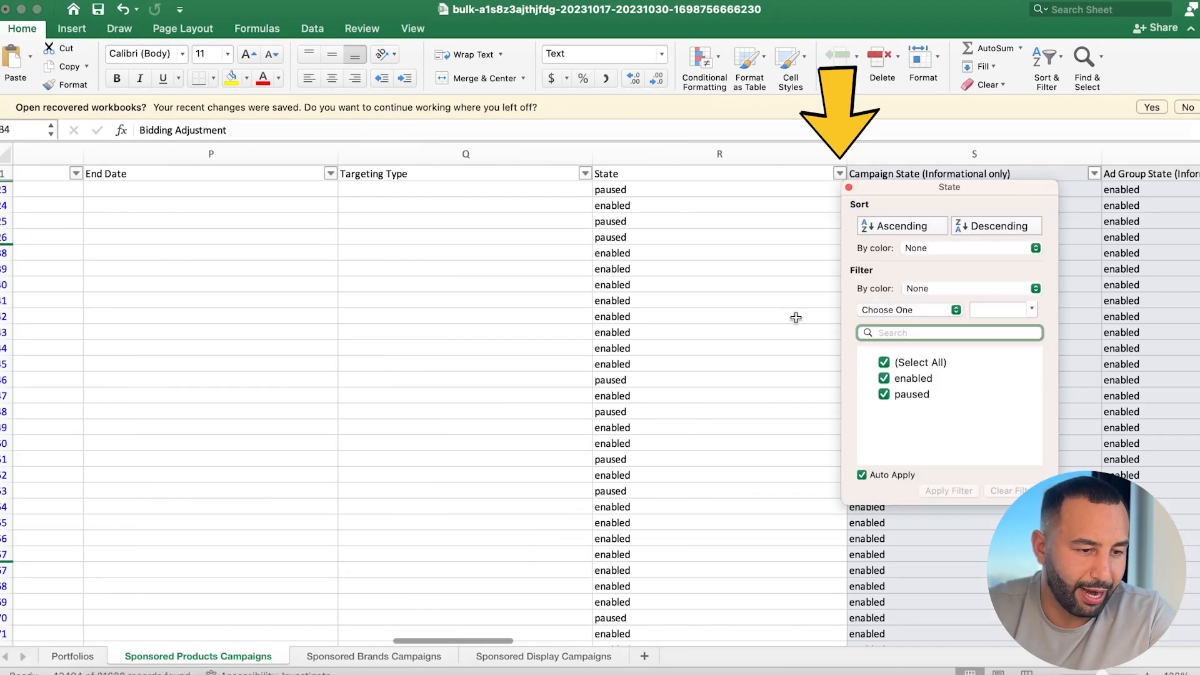
left_click(884, 394)
left_click(809, 252)
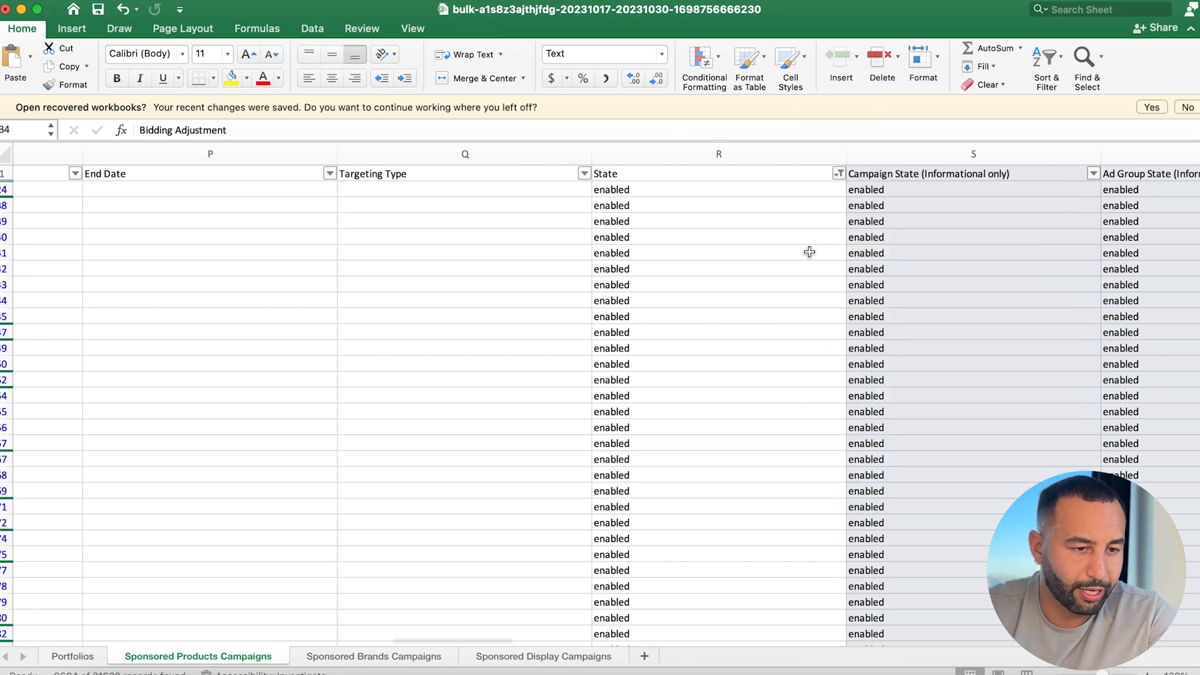
Exclude paused rows in the Campaign State and Ad Group State columns so only enabled ones are kept
scroll(809, 251, "right", 5)
left_click(741, 173)
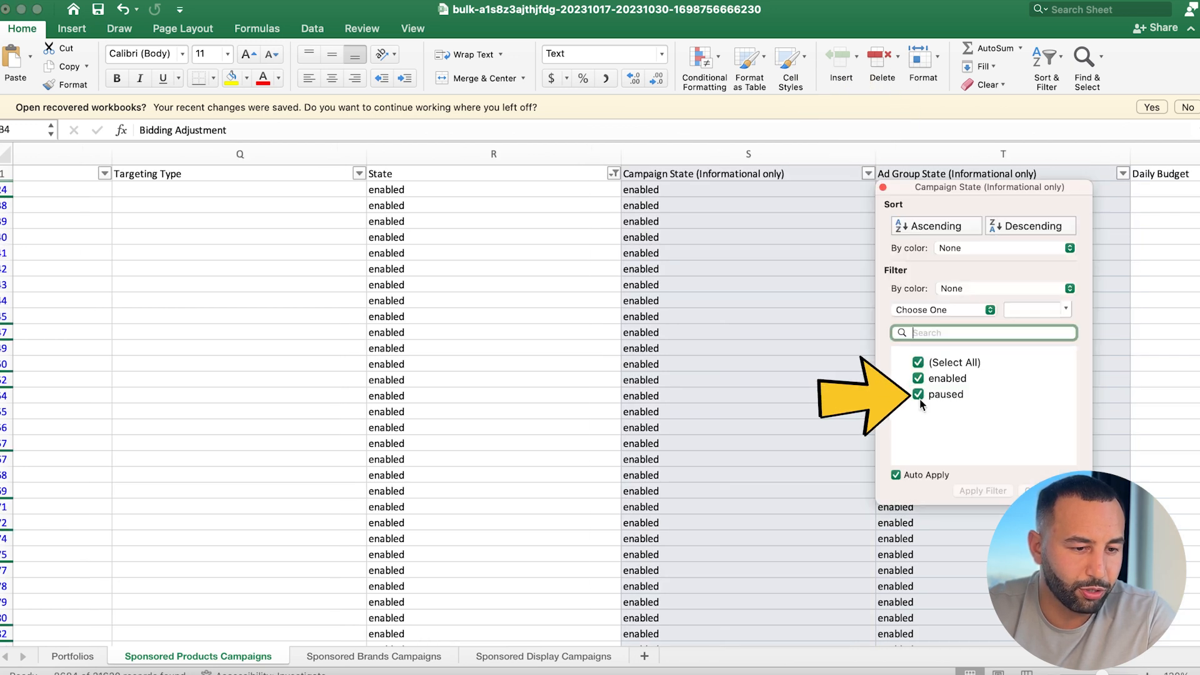
left_click(918, 393)
left_click(872, 263)
scroll(869, 269, "right", 3)
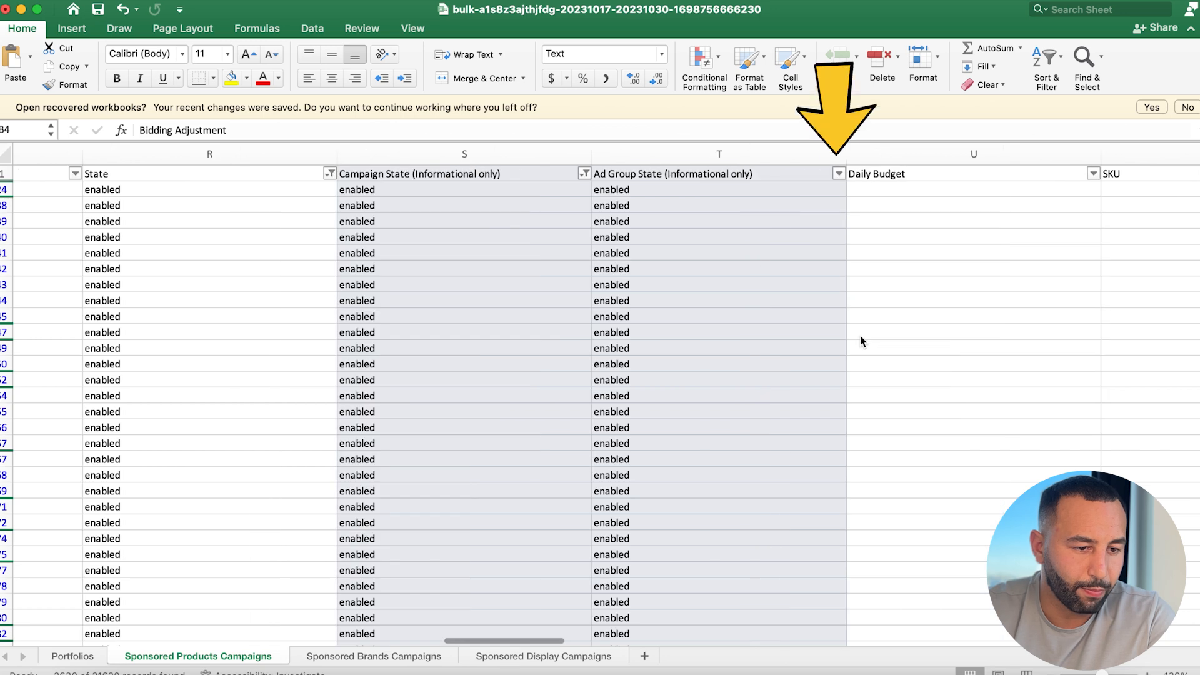
left_click(838, 173)
left_click(888, 394)
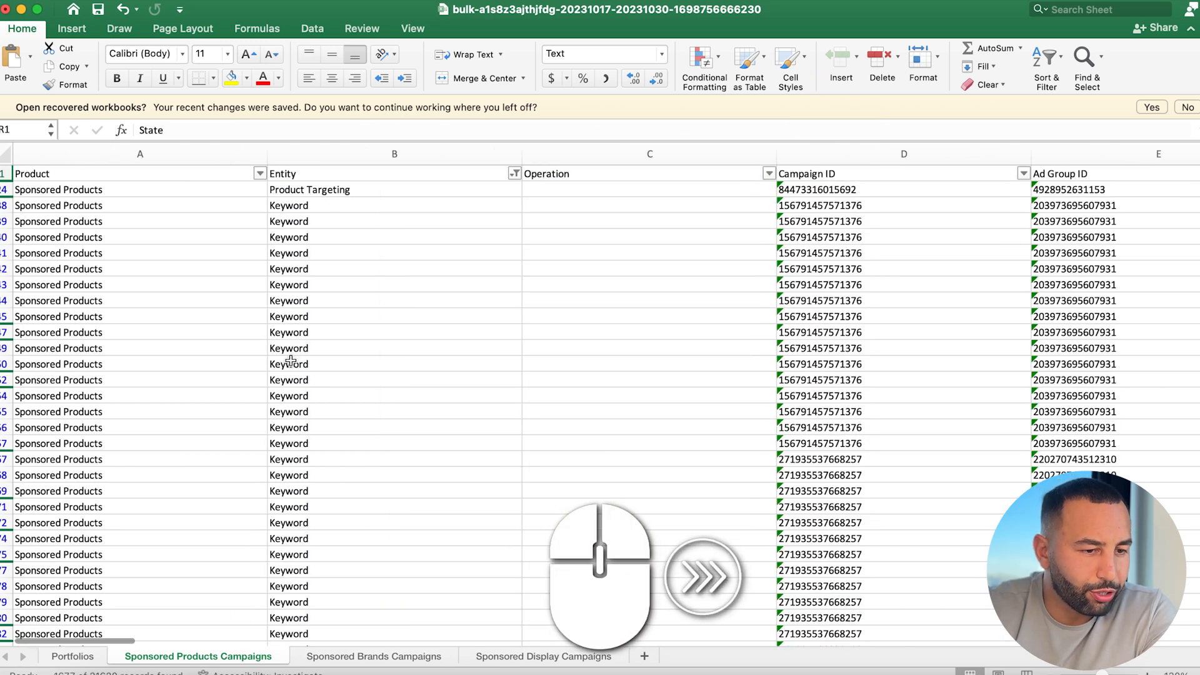
Examine the Bid and Keyword Text columns and the performance columns for impressions, clicks, click-through rate and spend
scroll(306, 359, "right", 10)
scroll(305, 359, "right", 5)
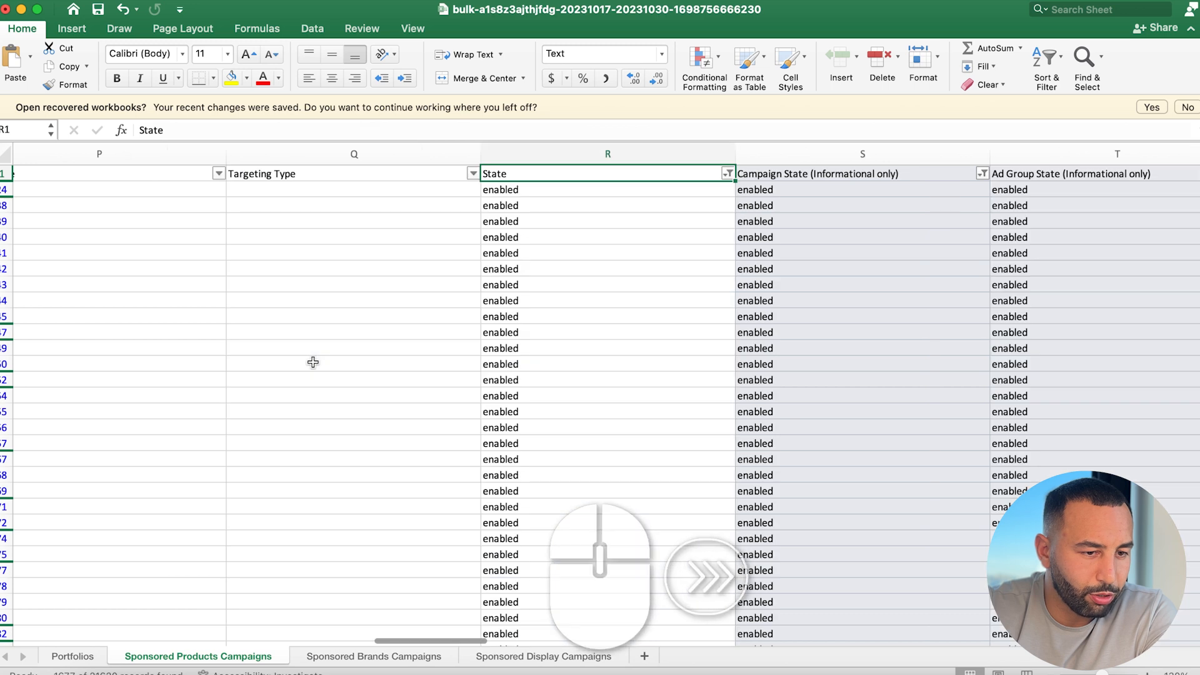
scroll(313, 362, "right", 5)
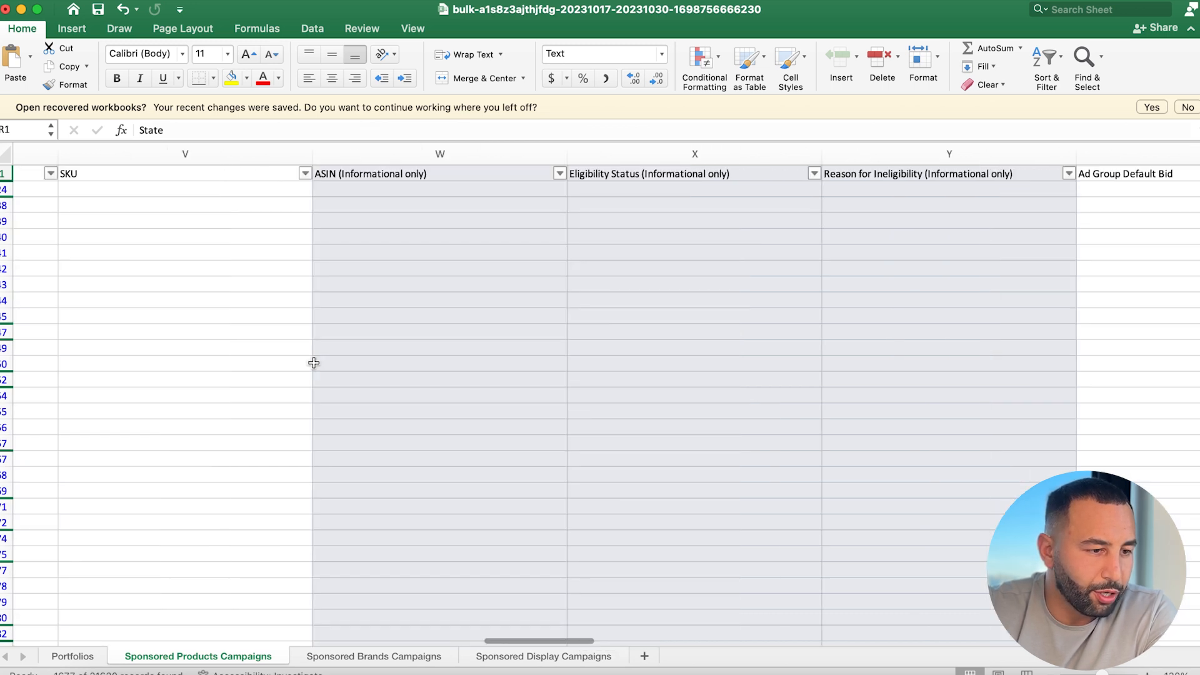
scroll(313, 362, "right", 5)
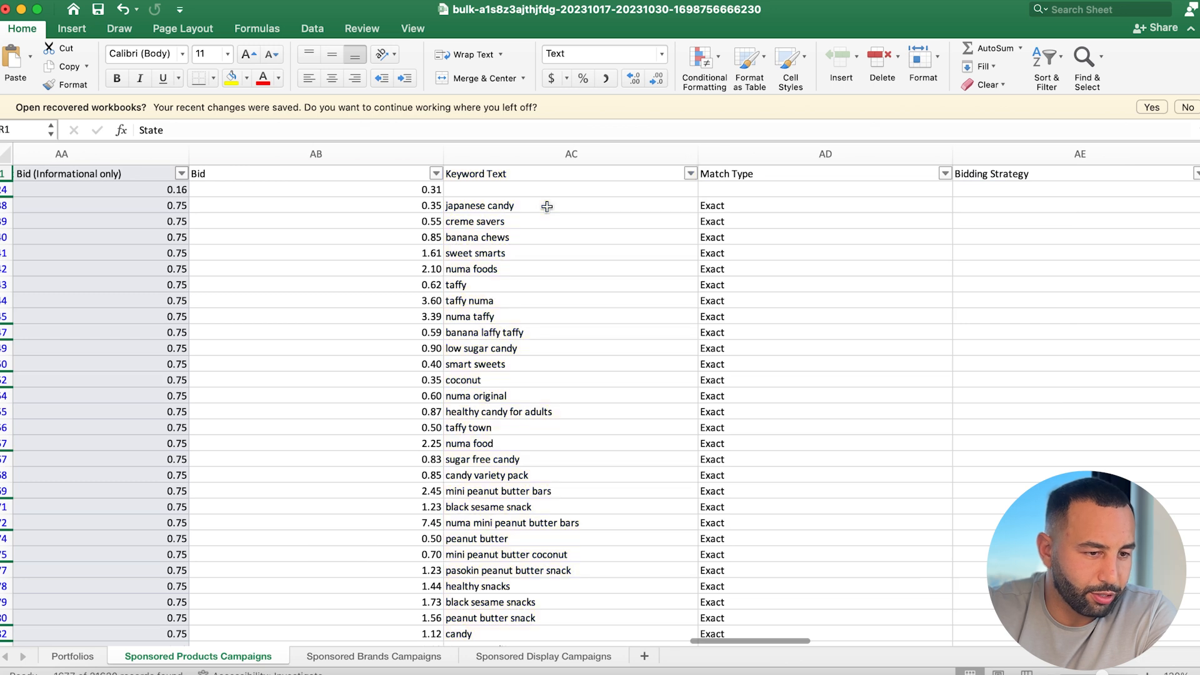
left_click_drag(375, 253, 375, 537)
scroll(375, 504, "left", 3)
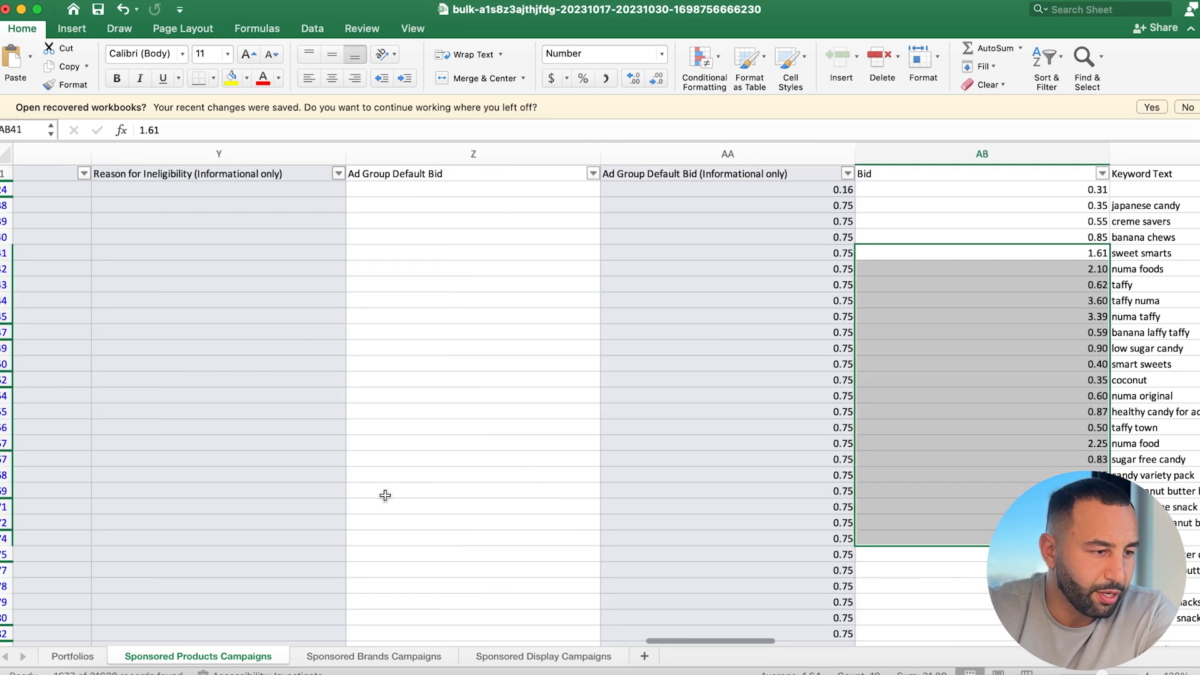
scroll(381, 494, "left", 3)
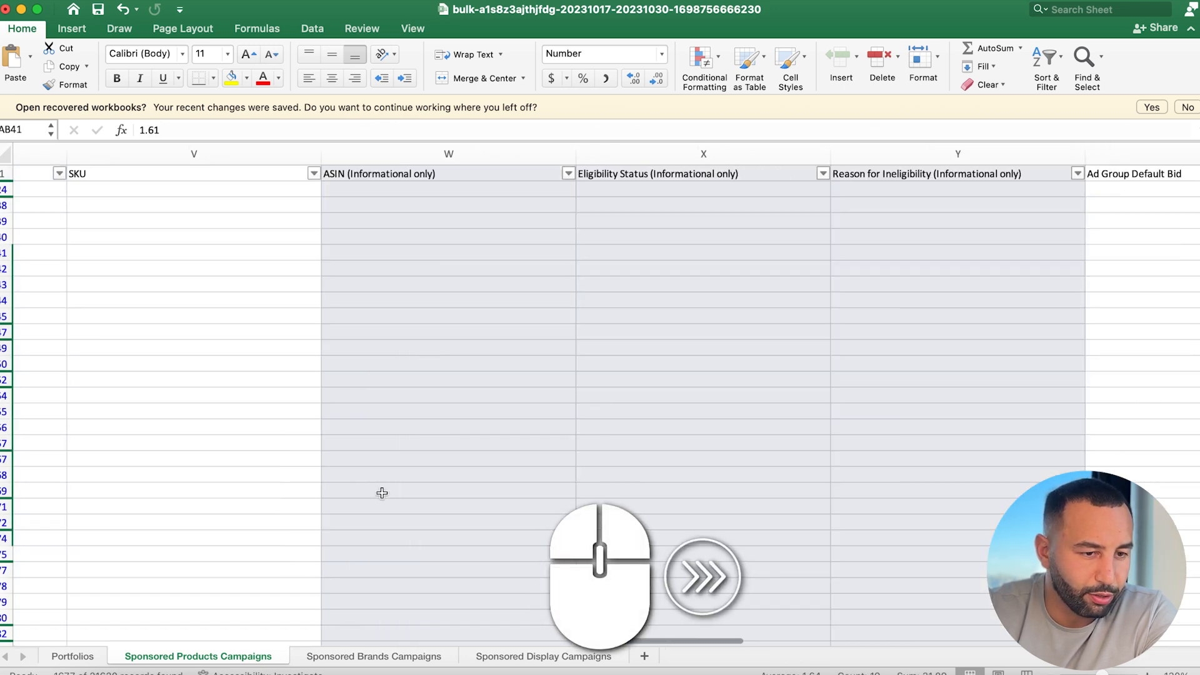
scroll(383, 491, "right", 8)
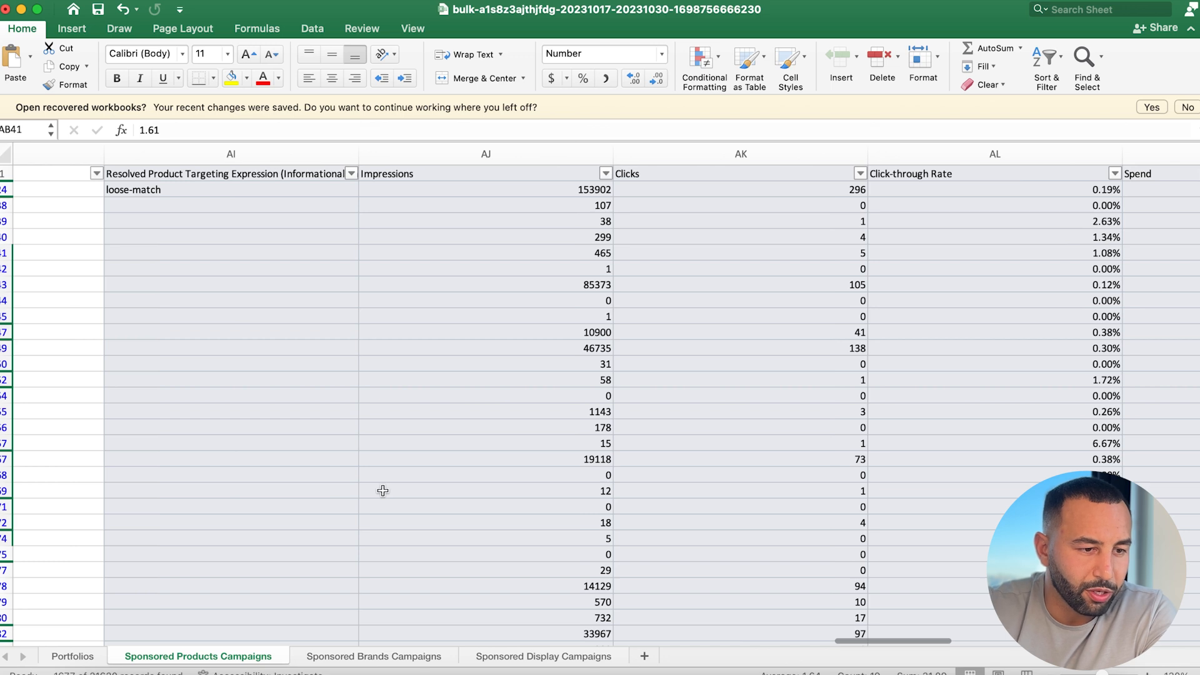
scroll(382, 491, "right", 3)
scroll(589, 309, "right", 1)
left_click(592, 303)
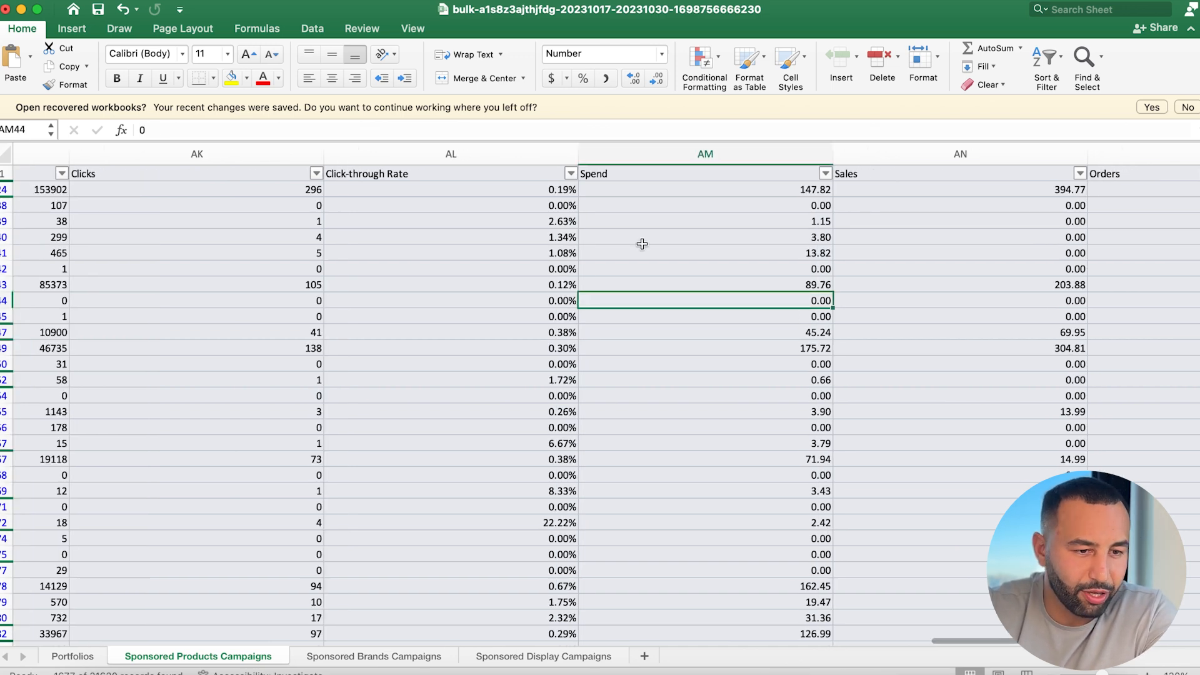
Filter the Orders column to show only targets with 0 orders
scroll(642, 244, "right", 2)
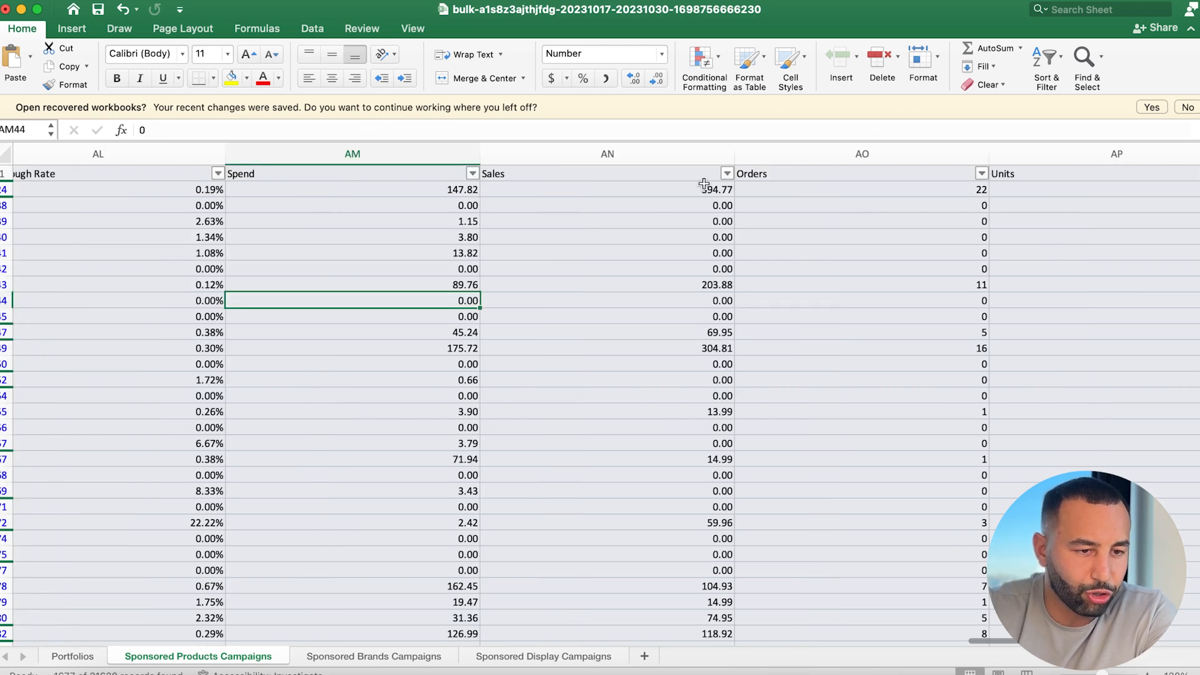
scroll(750, 181, "right", 2)
left_click(853, 174)
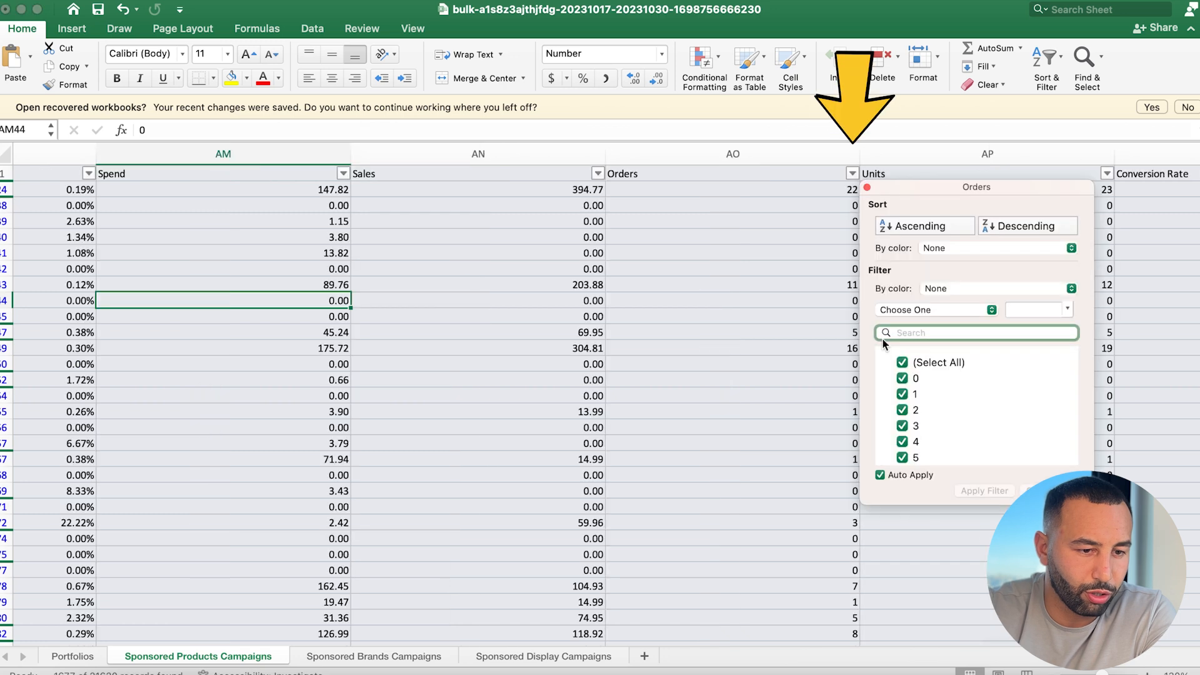
left_click(902, 363)
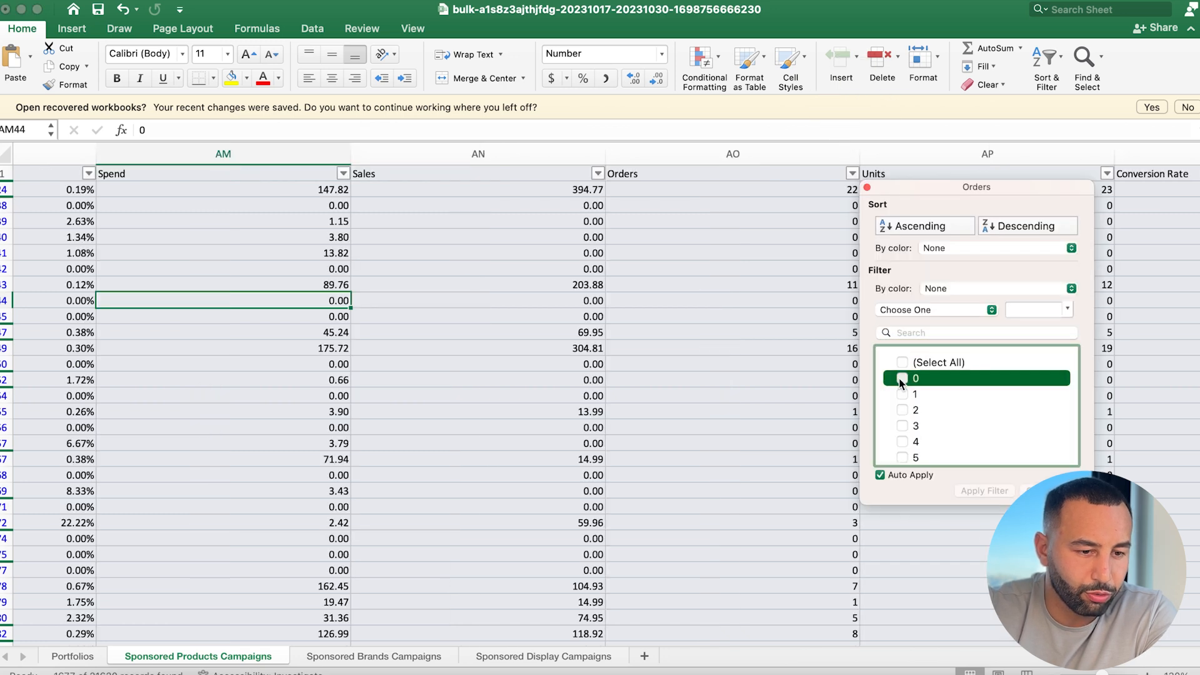
left_click(902, 378)
left_click(772, 379)
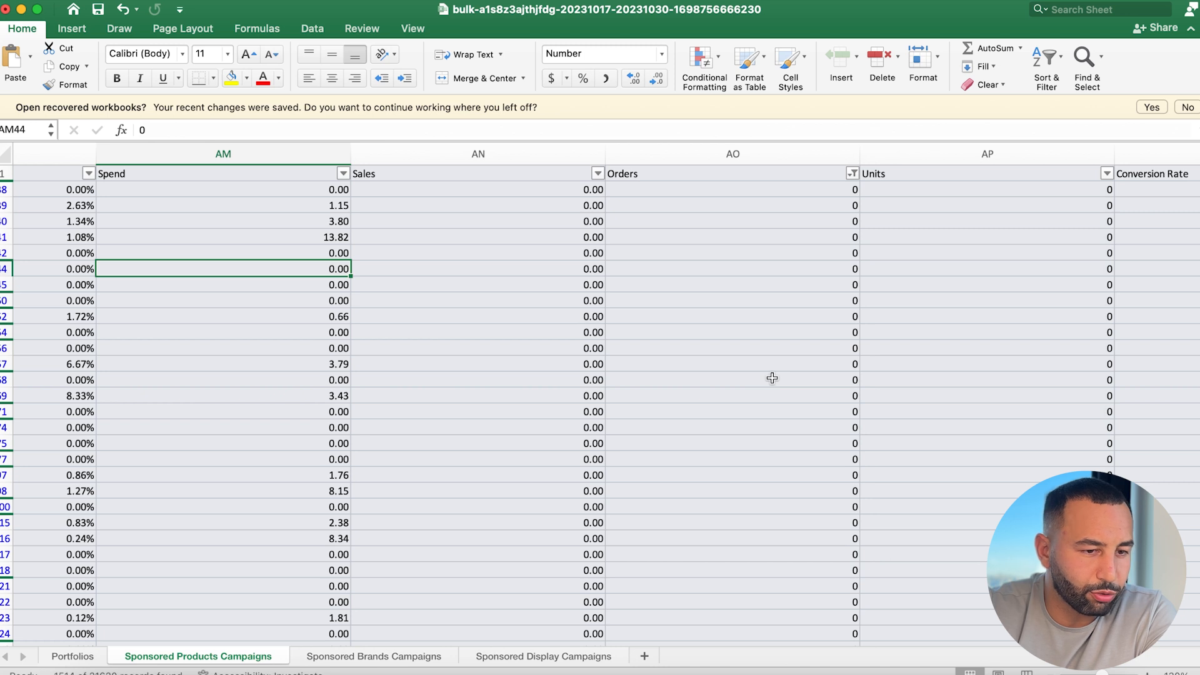
Sort the zero-order targets by Spend in descending order and select the spend values above 10
scroll(864, 190, "left", 5)
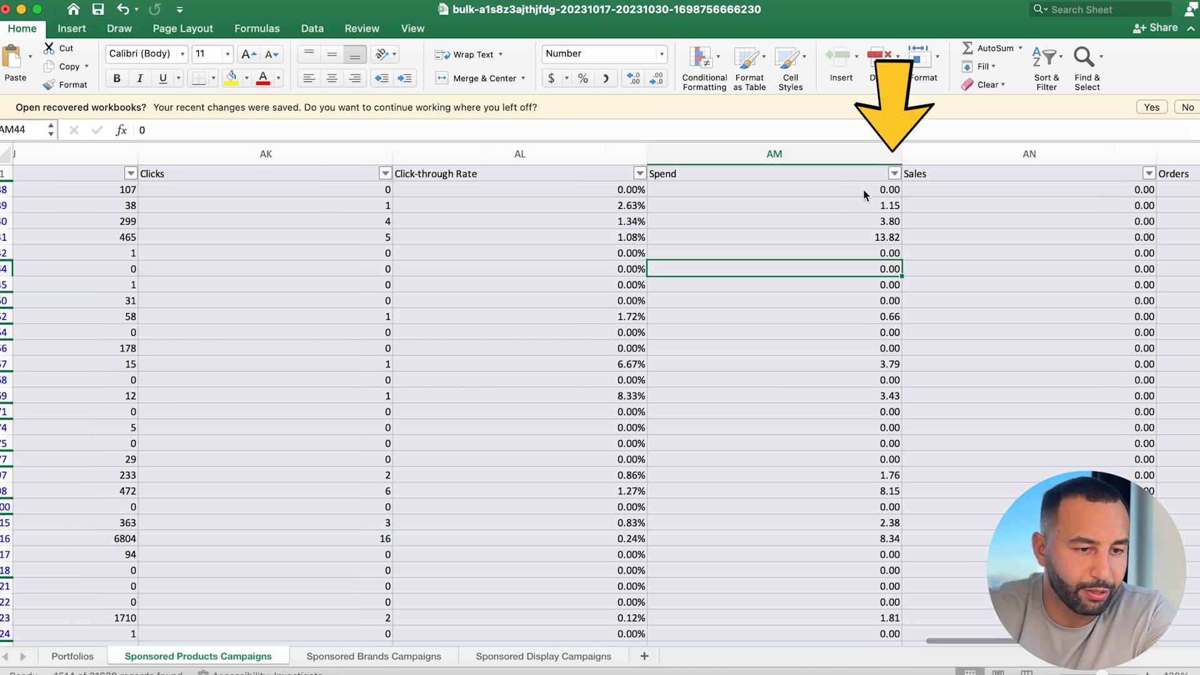
left_click(894, 174)
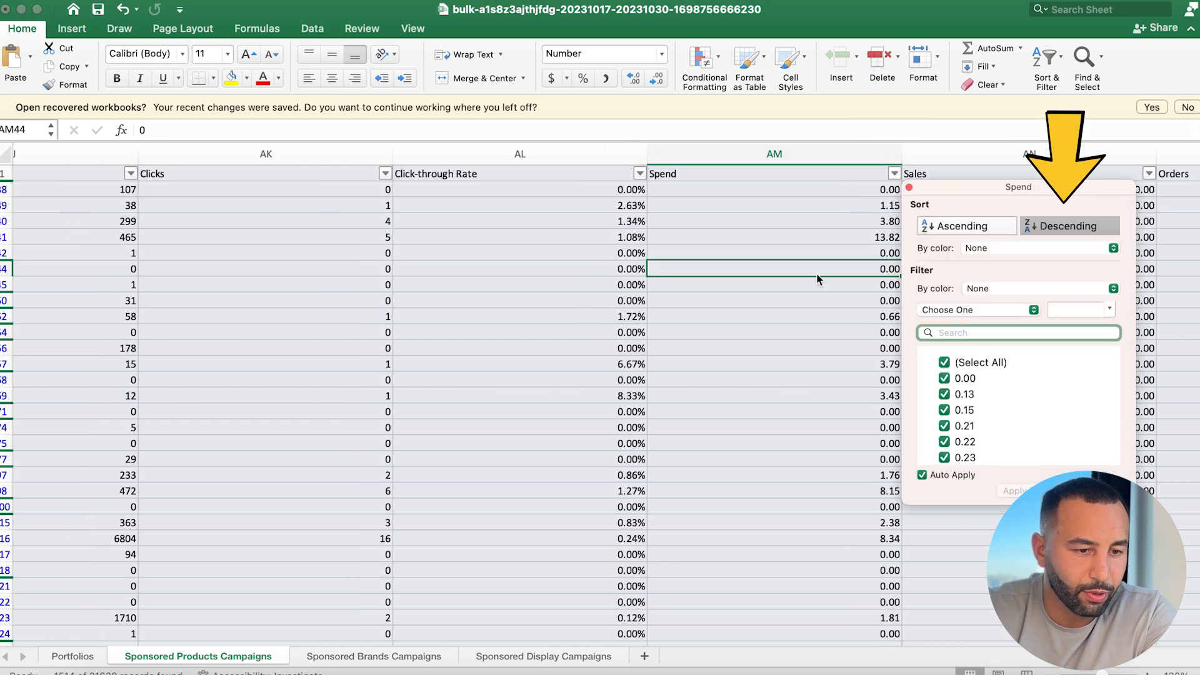
left_click(1071, 231)
left_click_drag(835, 191, 831, 345)
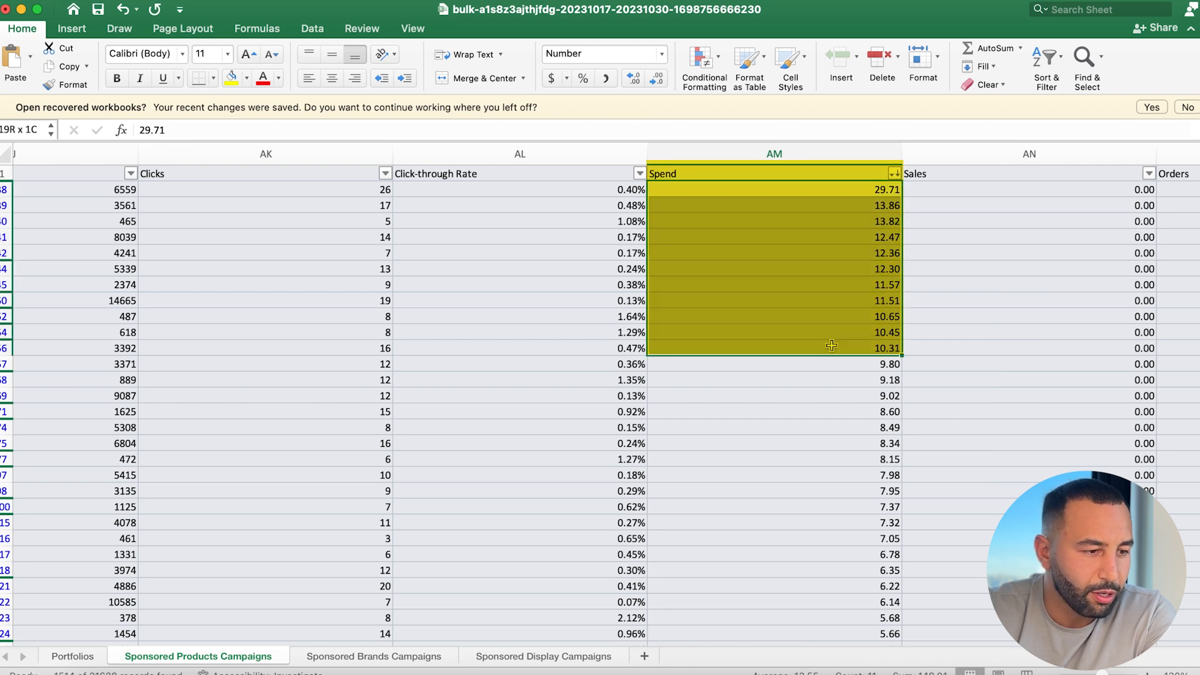
Locate the bids of the highest-spending zero-order targets and select the first ten cells in the Bid column
scroll(640, 303, "left", 4)
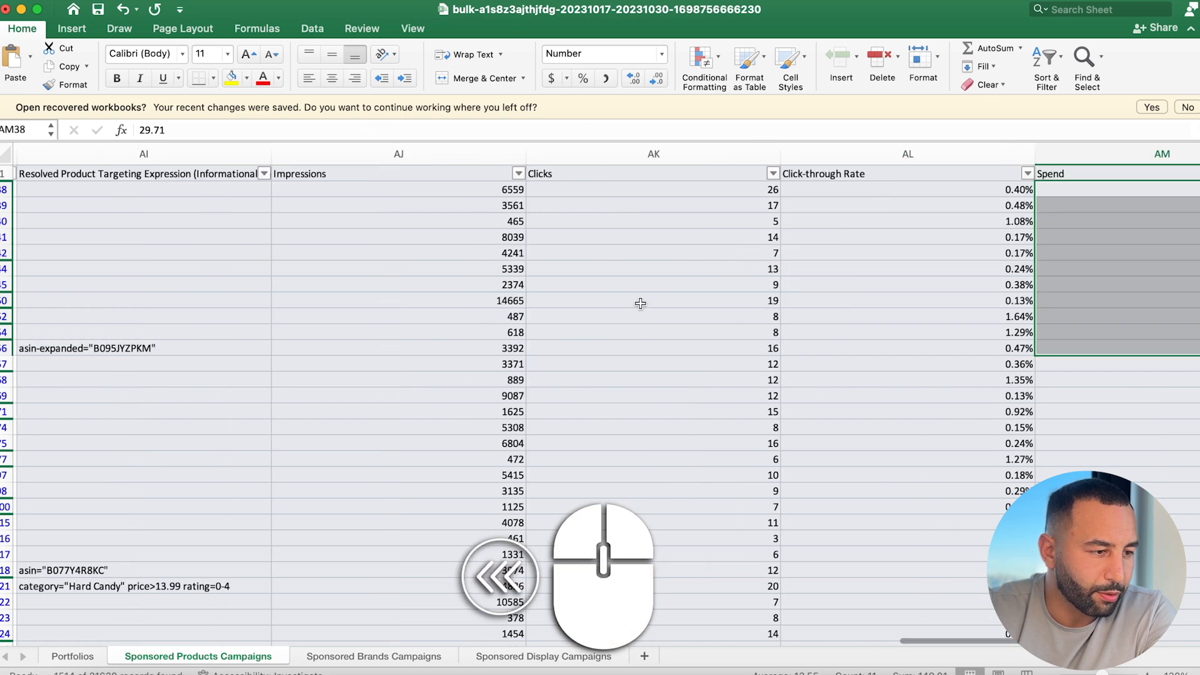
scroll(641, 303, "left", 5)
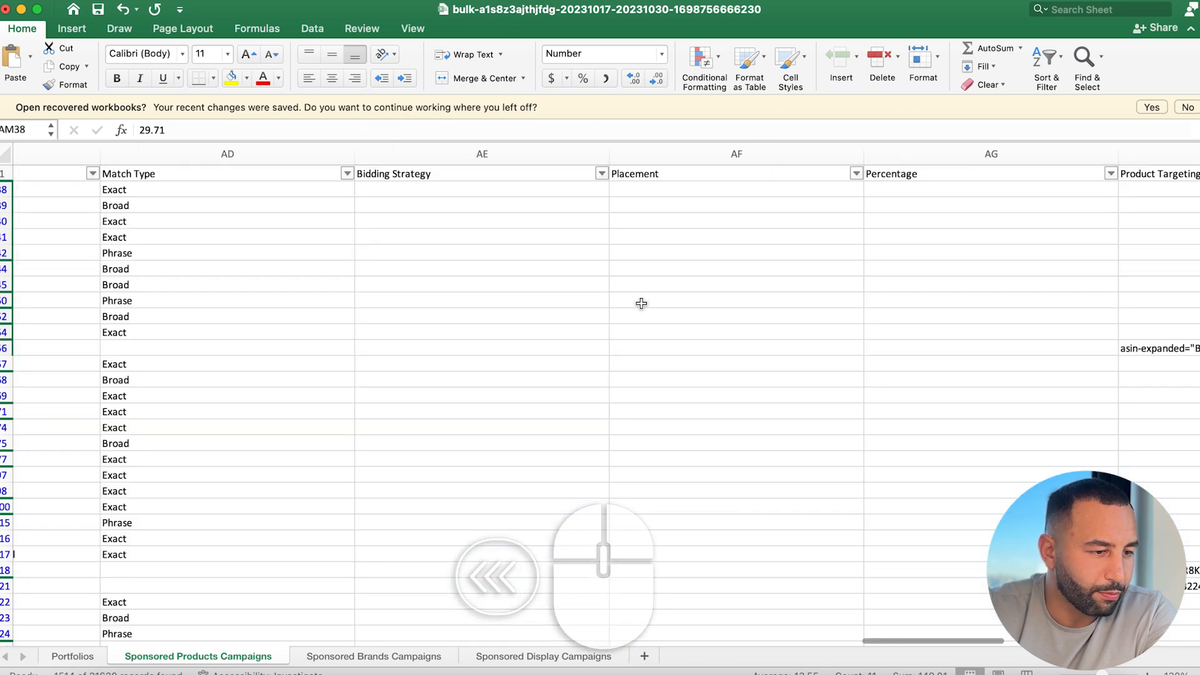
scroll(640, 304, "left", 4)
scroll(640, 303, "left", 1)
left_click_drag(428, 189, 427, 330)
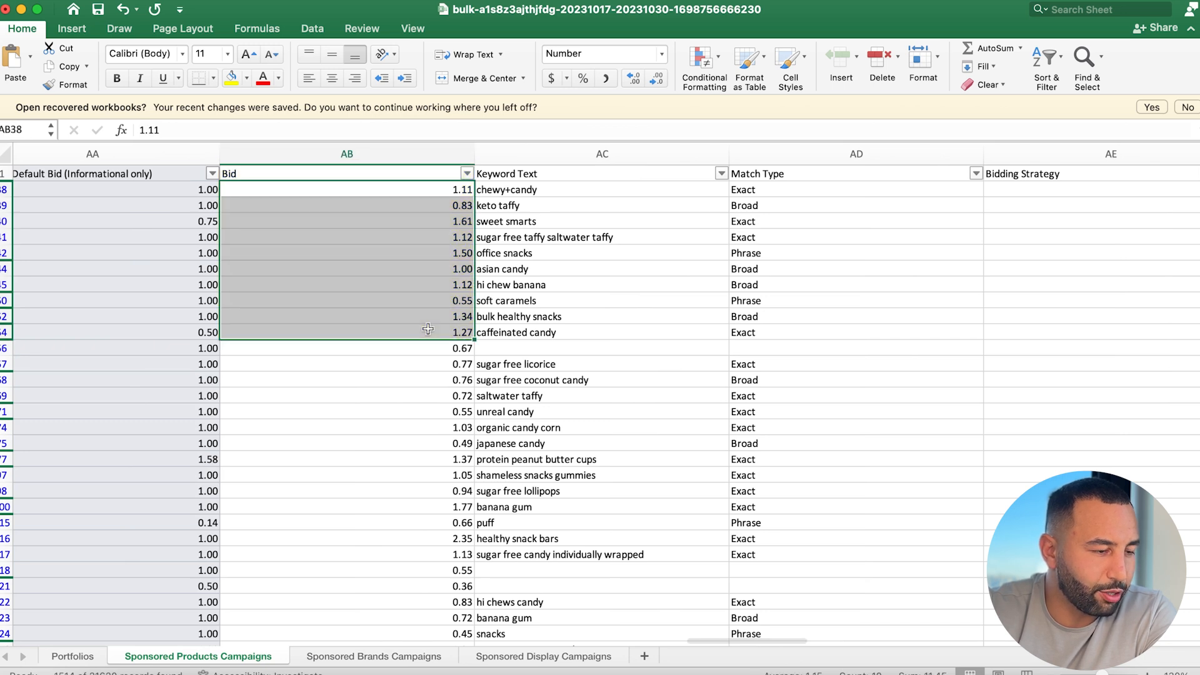
Enter Update in the Operation column for the first filtered keyword row and return to its bid data
scroll(432, 321, "left", 10)
scroll(432, 321, "left", 8)
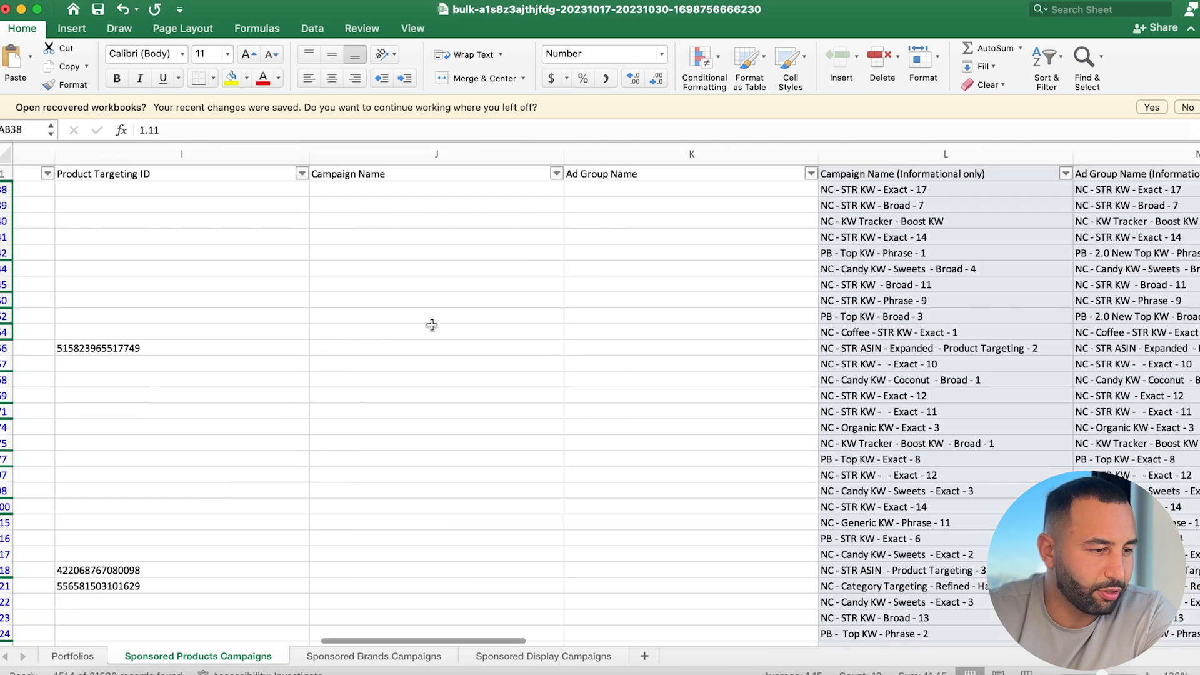
scroll(432, 325, "left", 6)
scroll(412, 322, "left", 3)
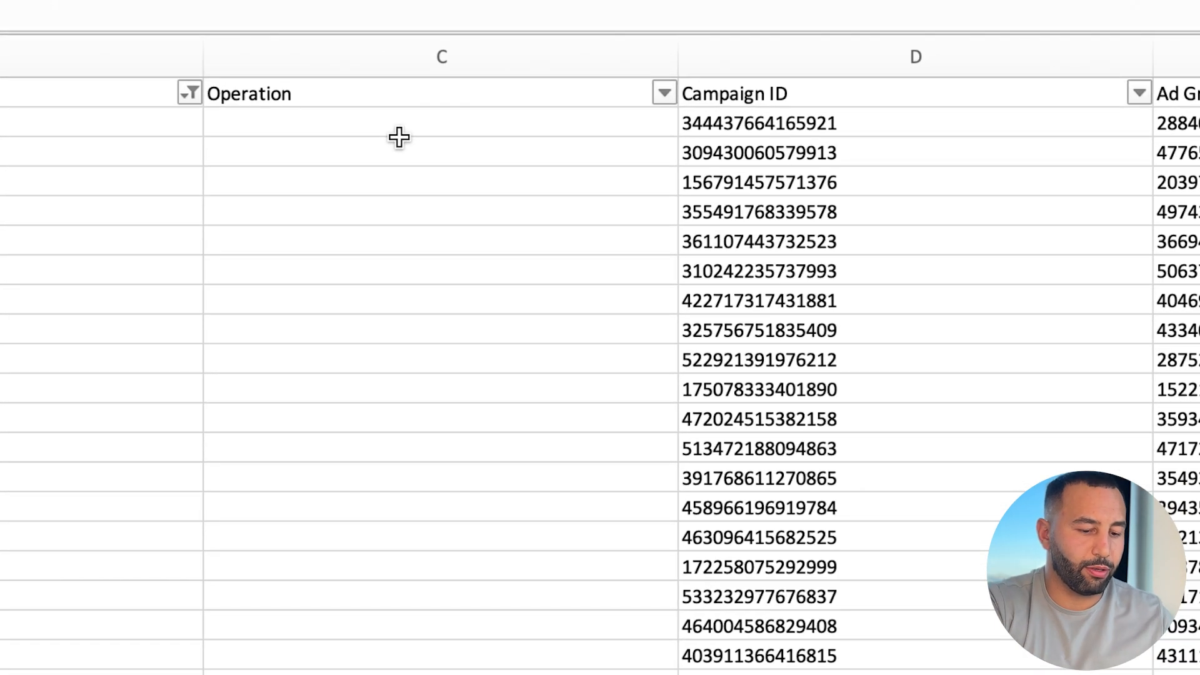
double_click(429, 128)
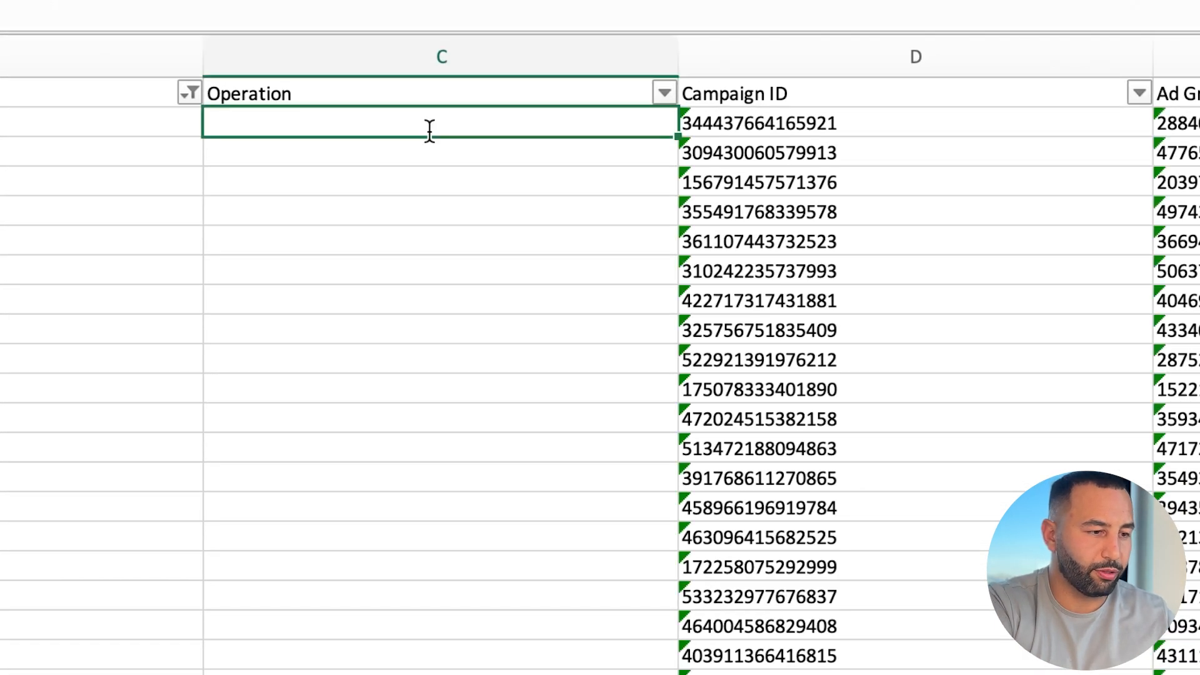
key("Return")
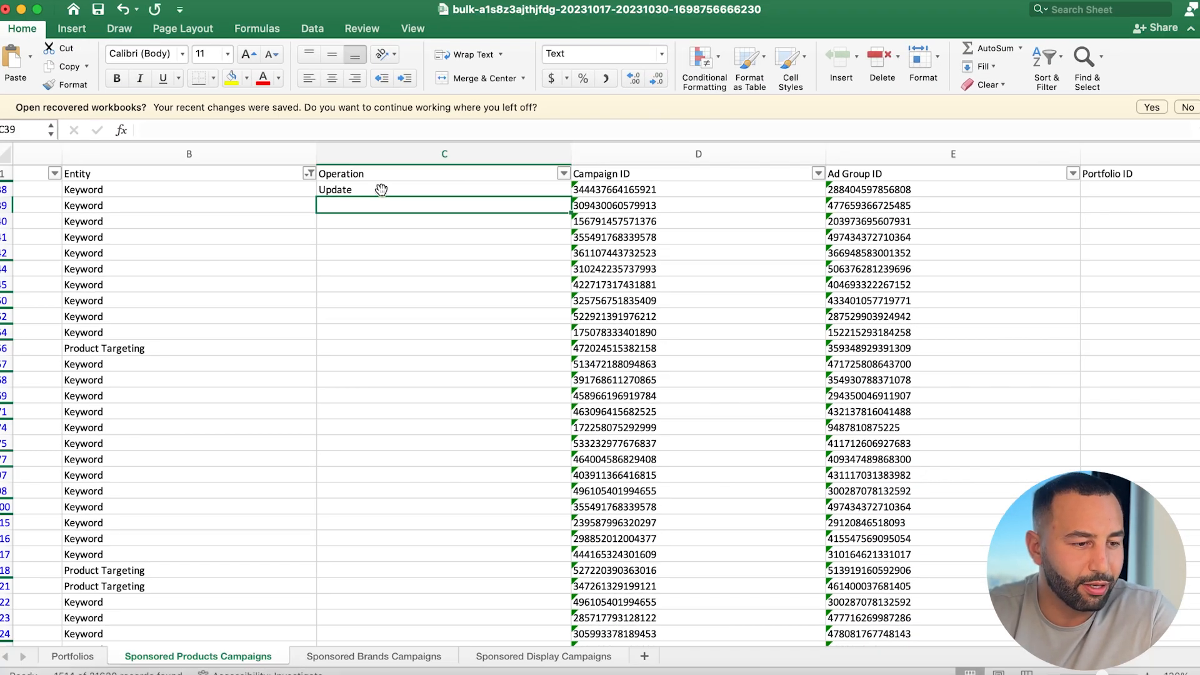
scroll(192, 194, "right", 3)
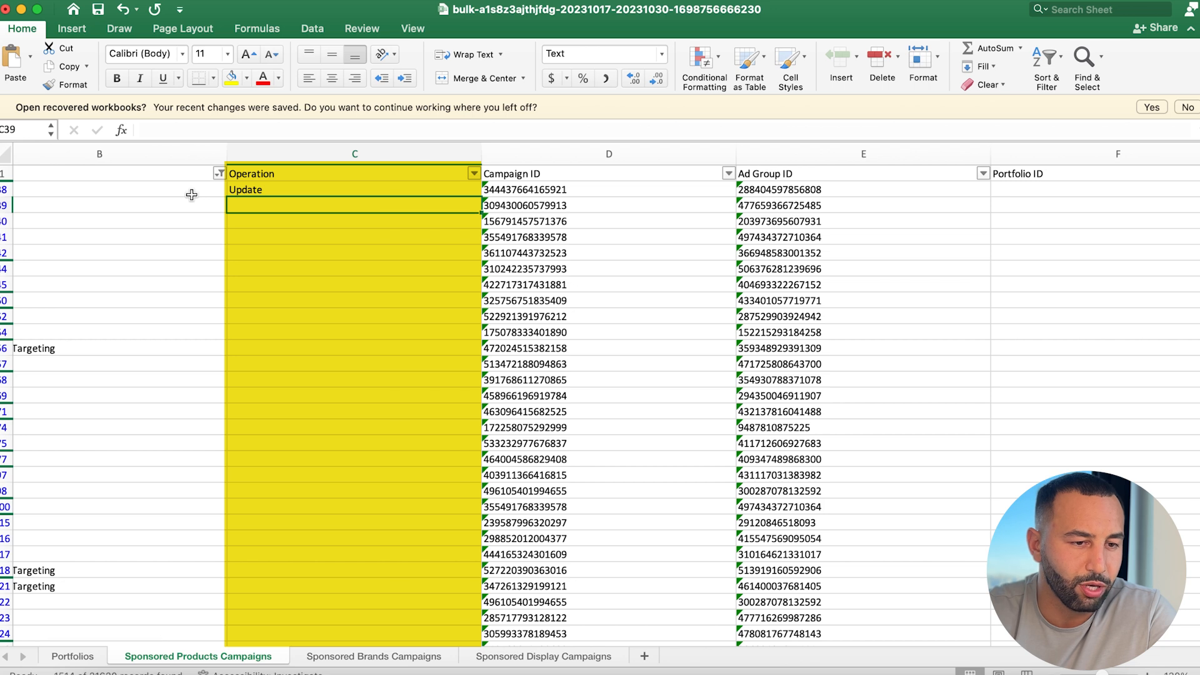
scroll(754, 193, "right", 10)
scroll(753, 193, "right", 10)
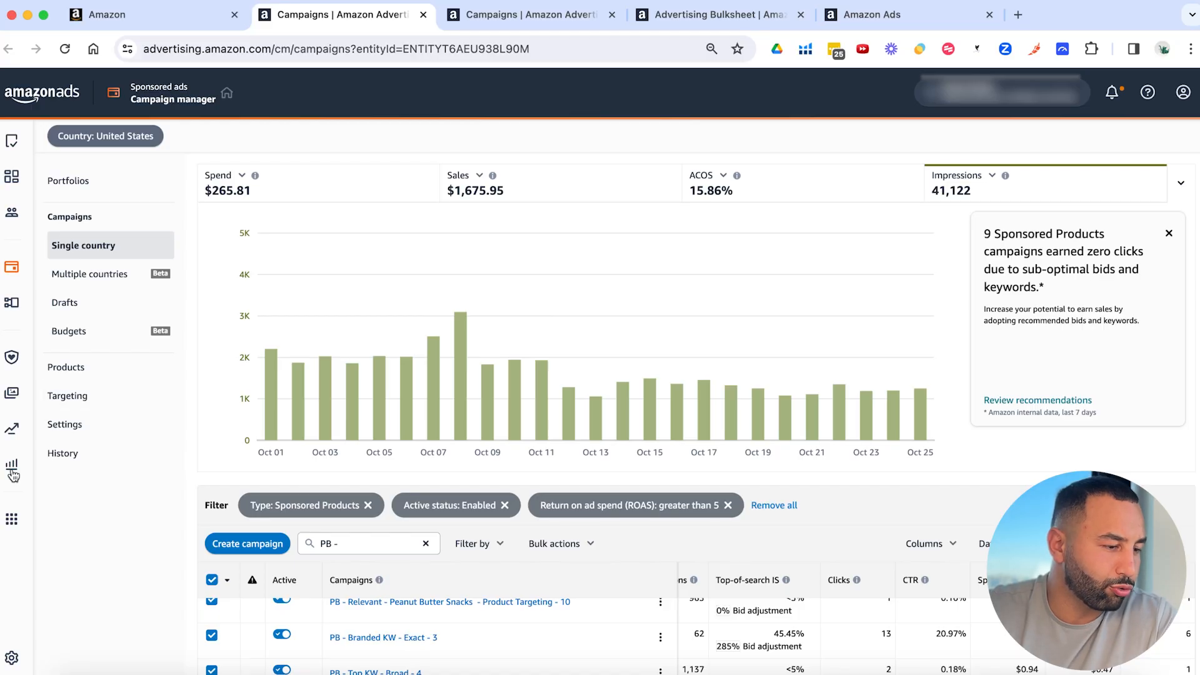
Switch to the Sponsored ads reports page in Amazon Ads
mouse_move(14, 469)
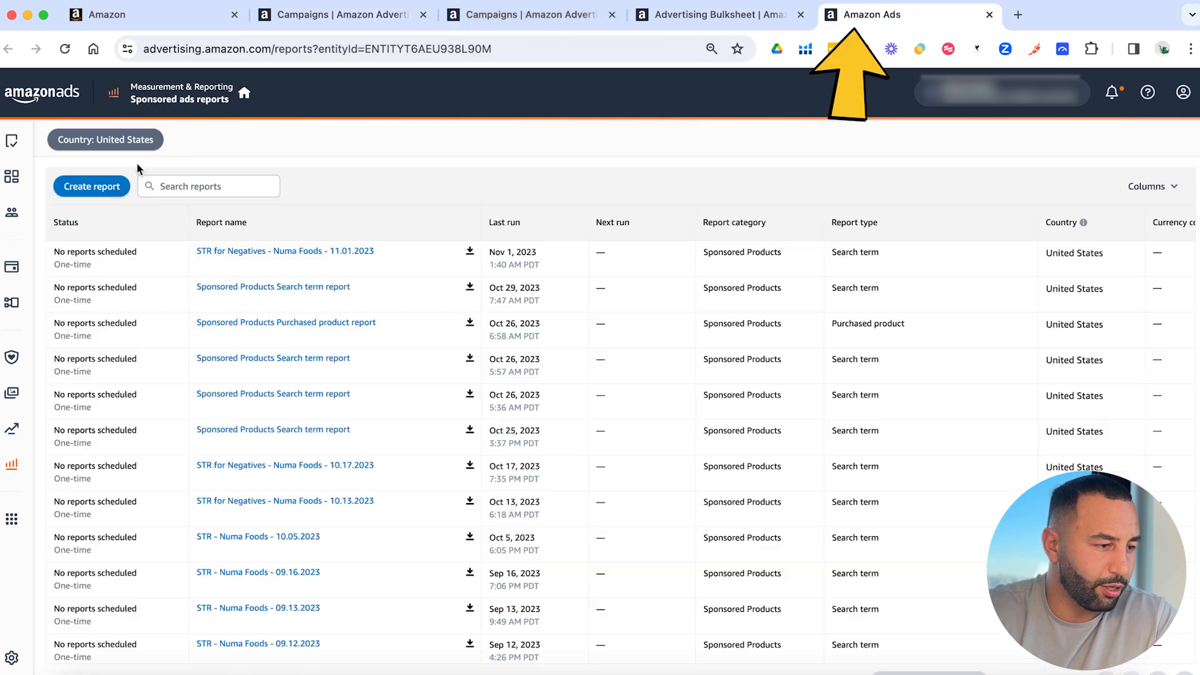
Start creating a new sponsored ads report
left_click(92, 187)
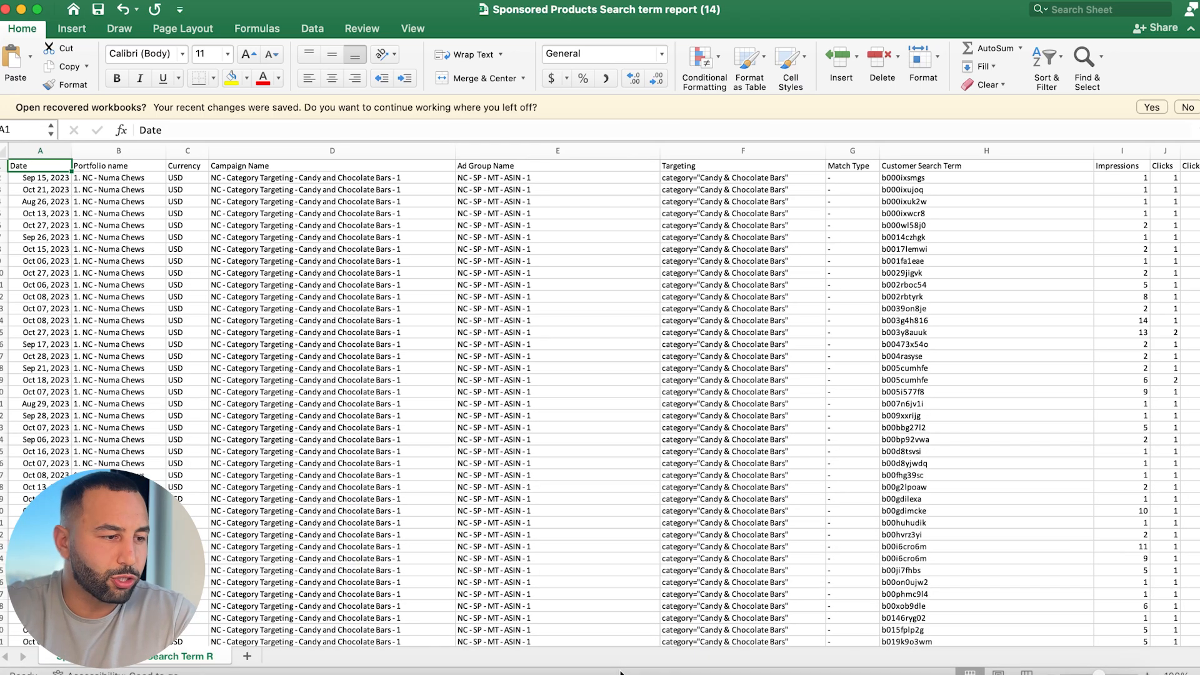
Enlarge the Sponsored Products Search term report sheet and add filters to its header row
left_click(687, 463)
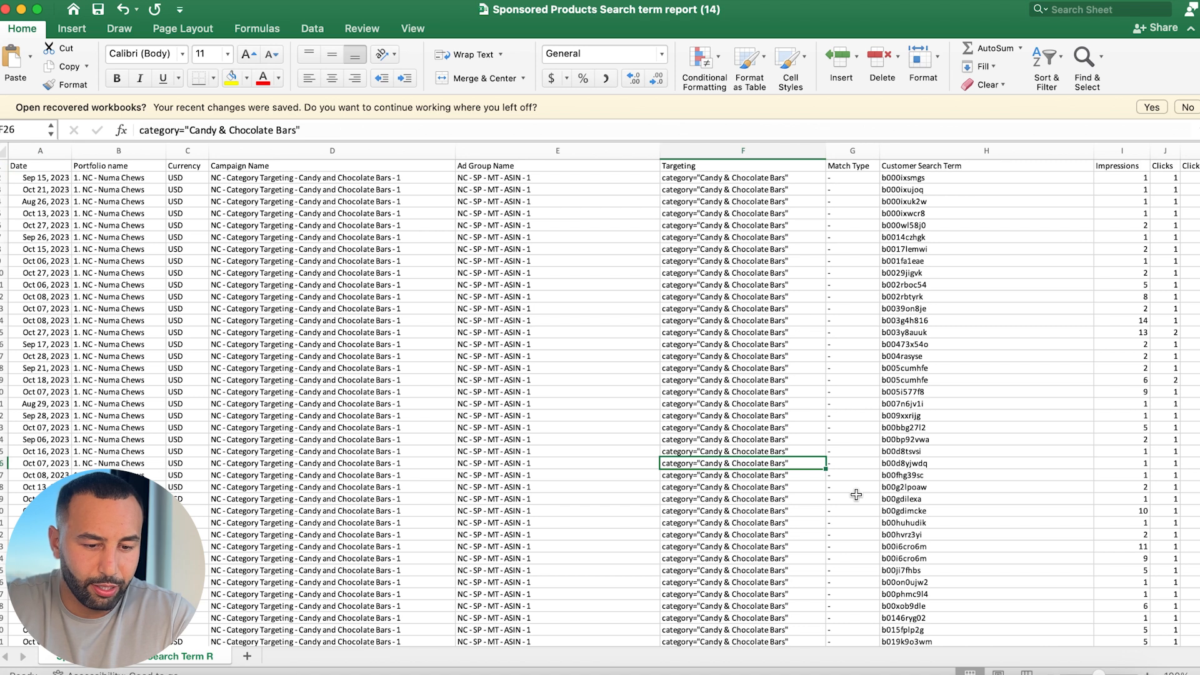
left_click(1147, 674)
left_click(1146, 673)
left_click(1147, 673)
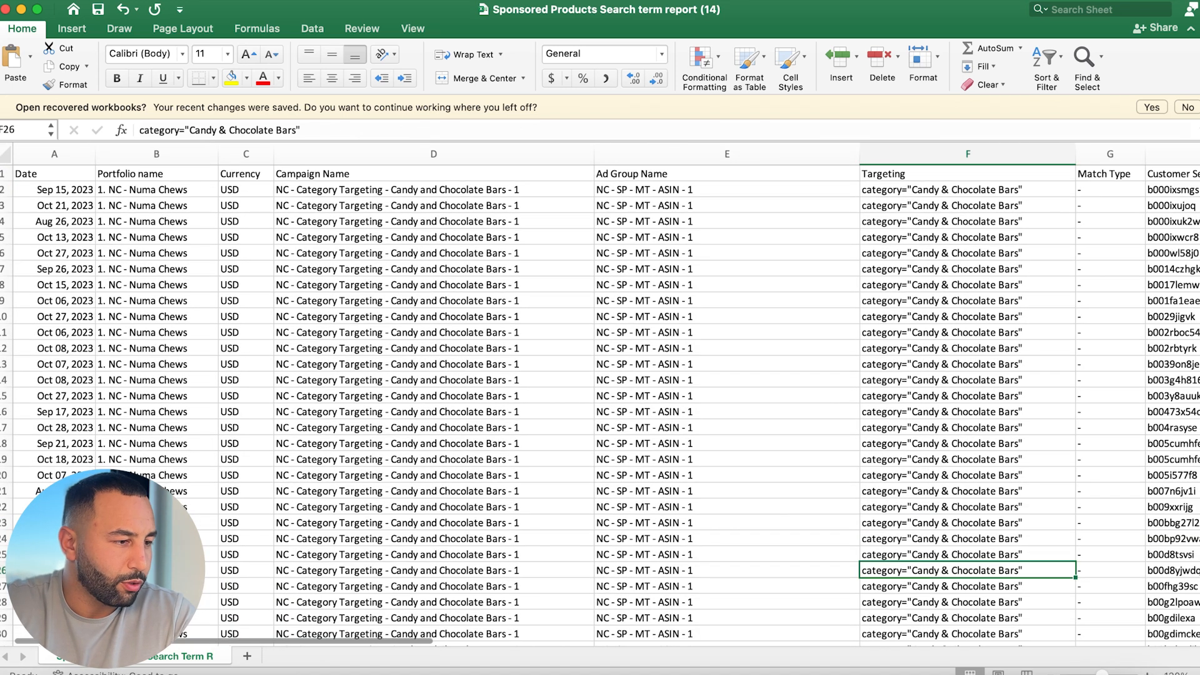
key("super+a")
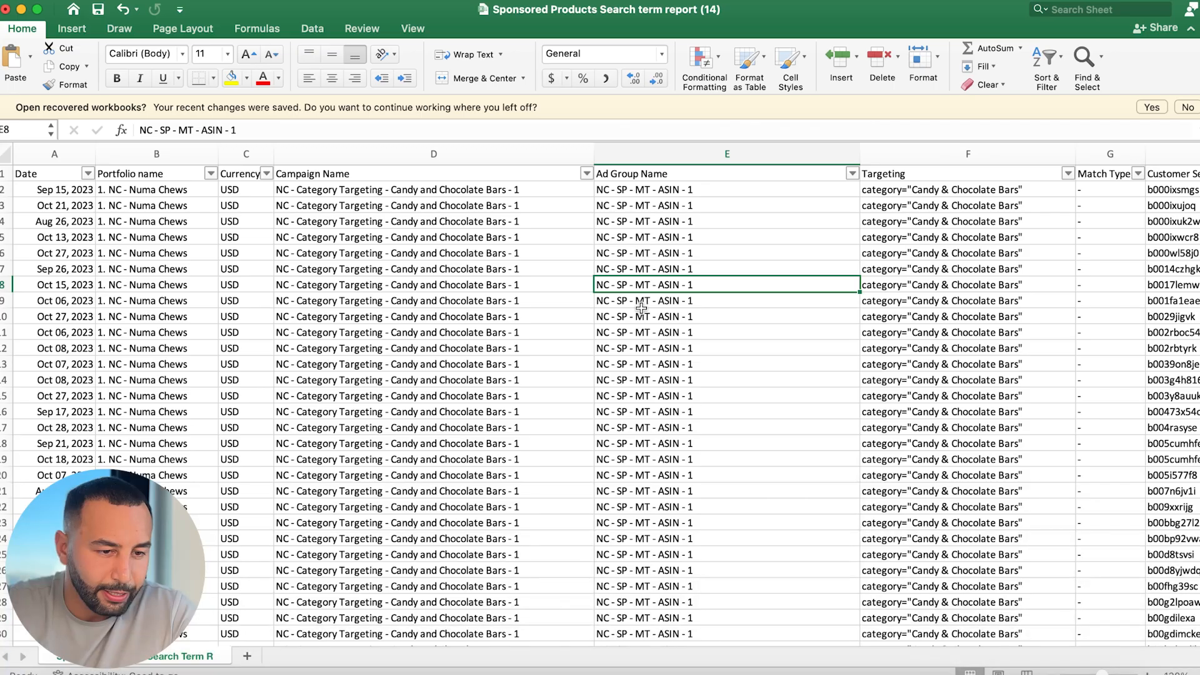
Filter the Match Type column to exclude EXACT rows
scroll(653, 301, "left", 10)
scroll(897, 240, "right", 3)
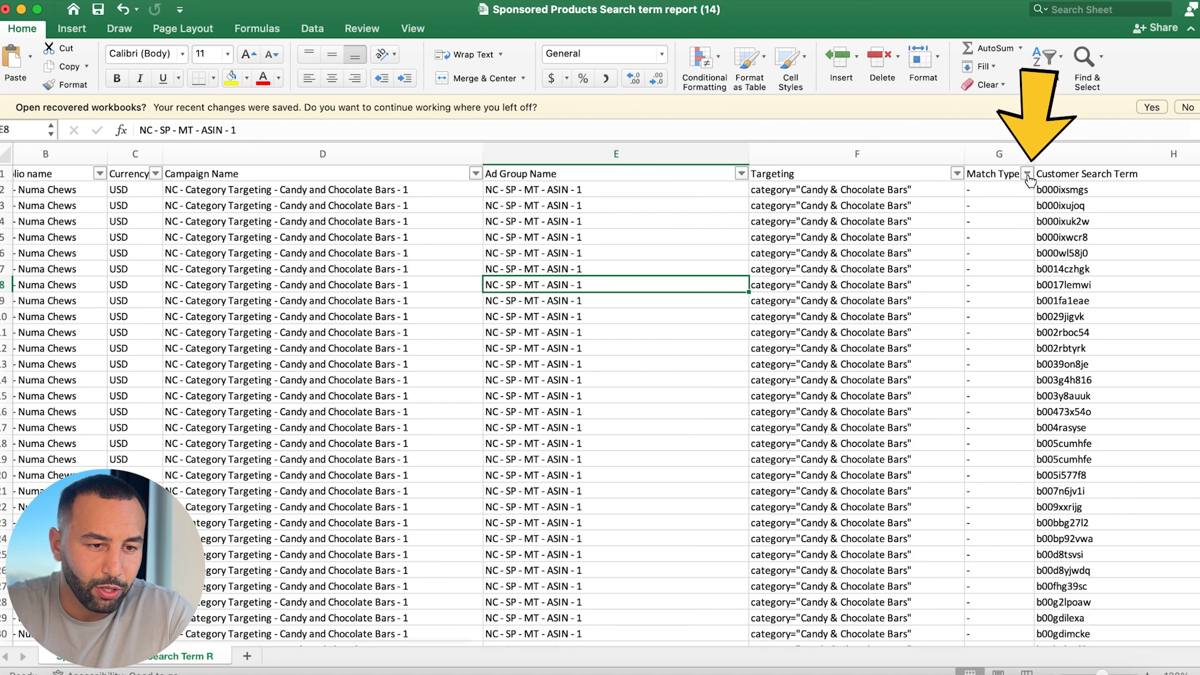
left_click(1026, 174)
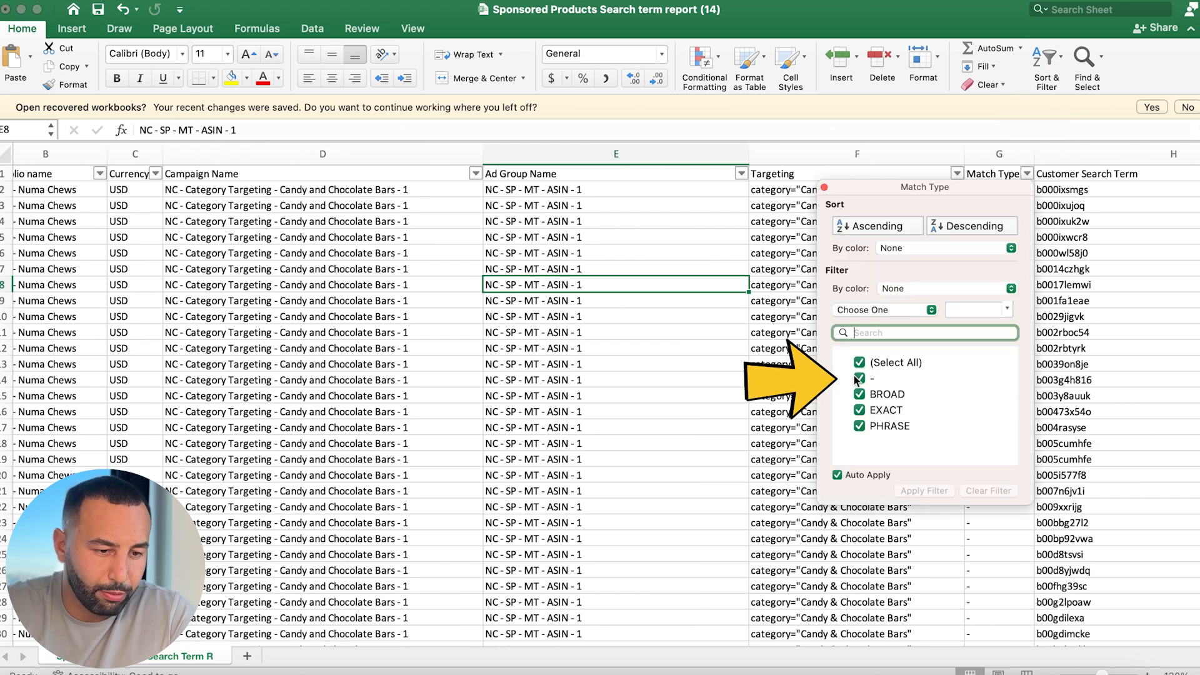
left_click(859, 410)
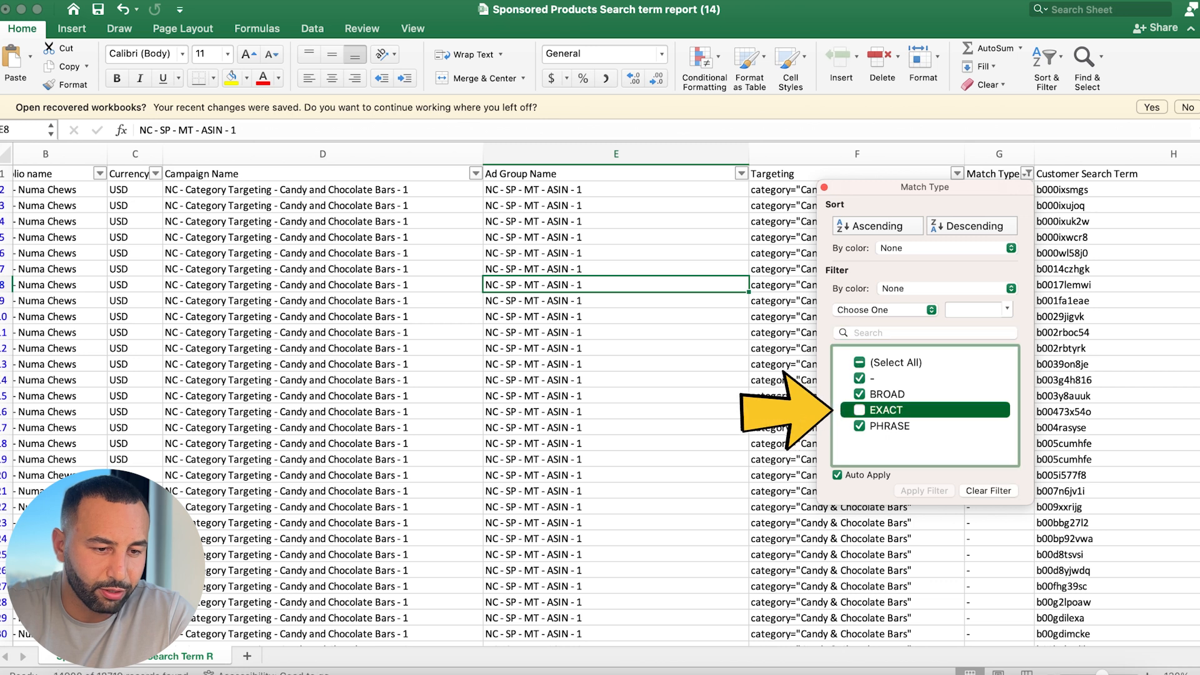
left_click(778, 402)
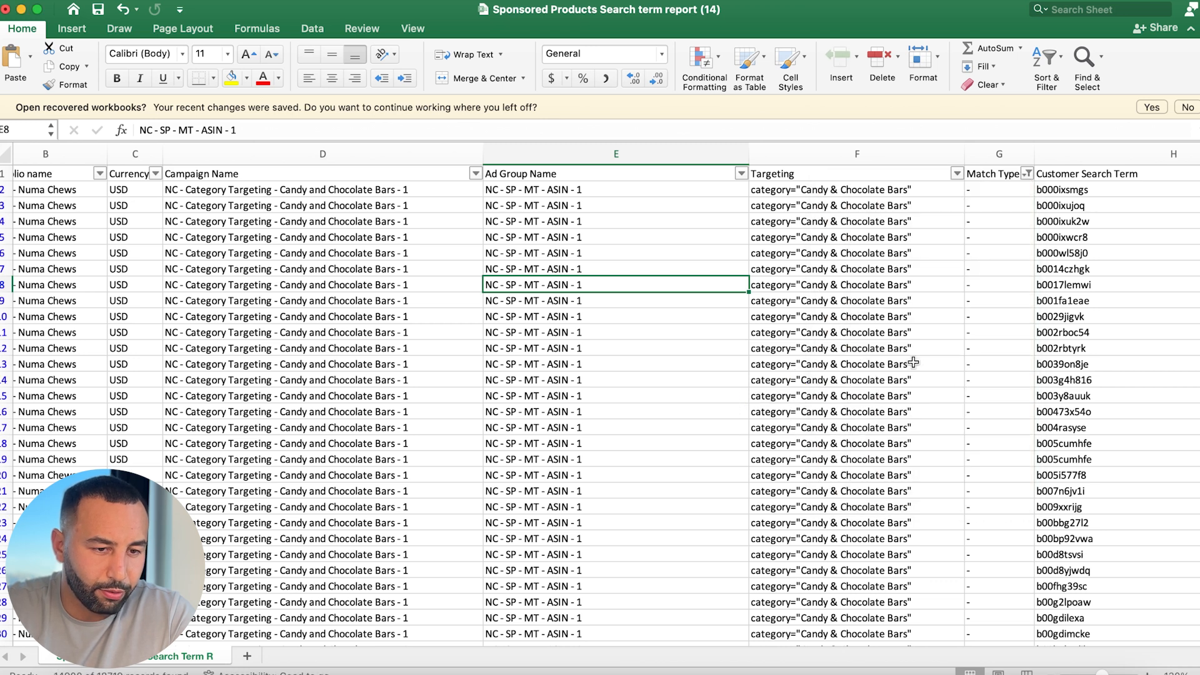
Sort the search term report by Total Advertising Cost of Sales (ACOS) in ascending order
scroll(919, 363, "right", 5)
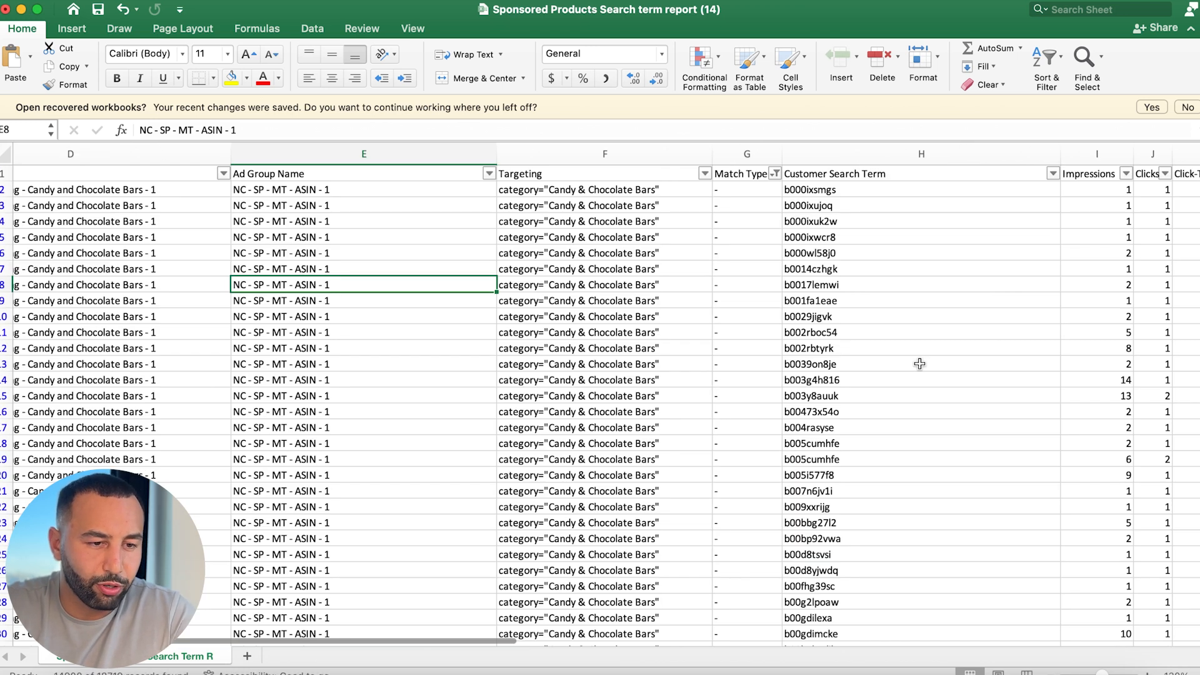
scroll(920, 364, "right", 8)
scroll(863, 245, "right", 3)
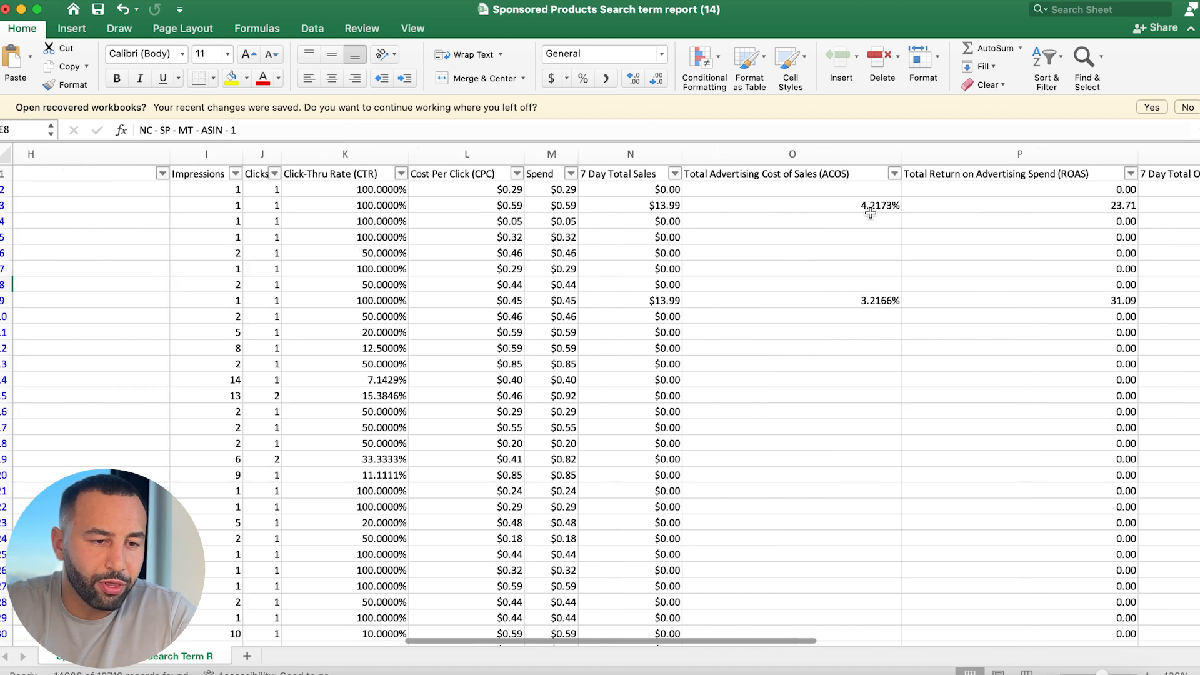
left_click(893, 173)
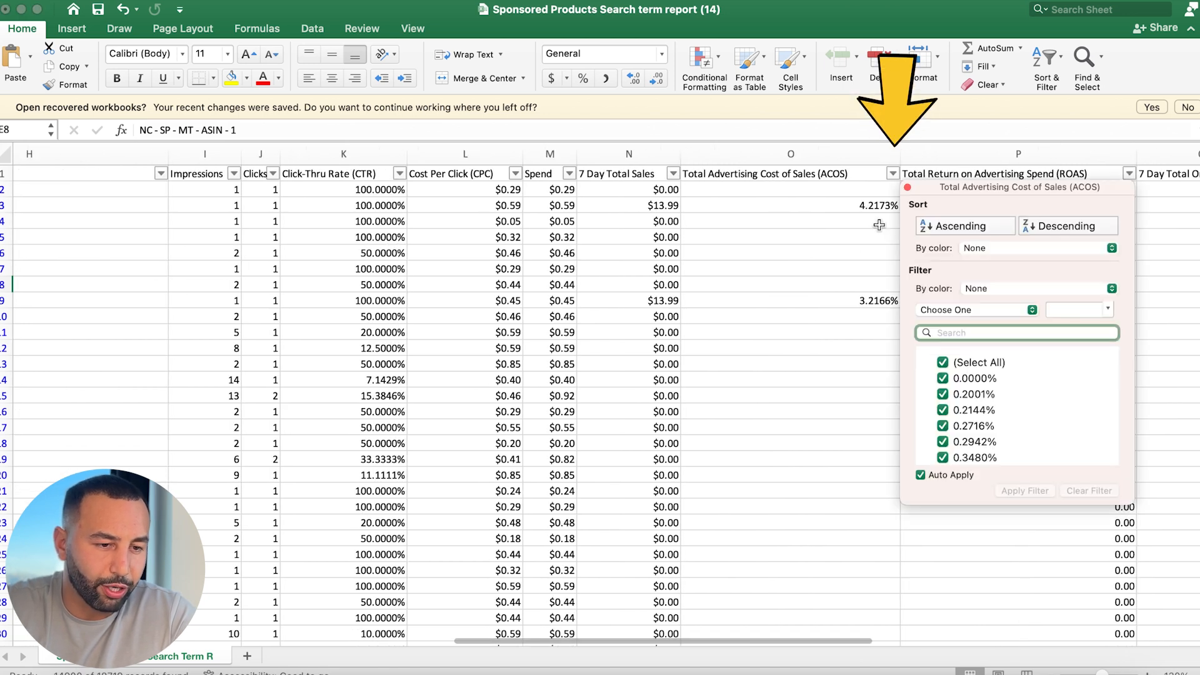
left_click(960, 226)
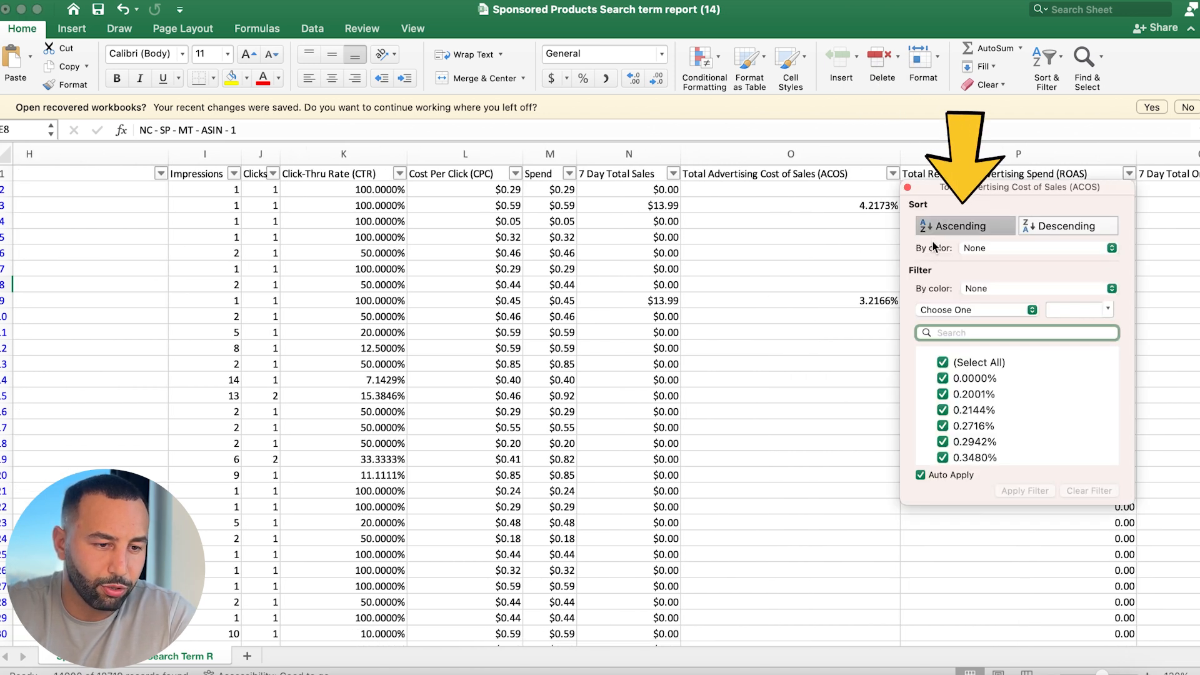
scroll(764, 276, "right", 2)
key("Escape")
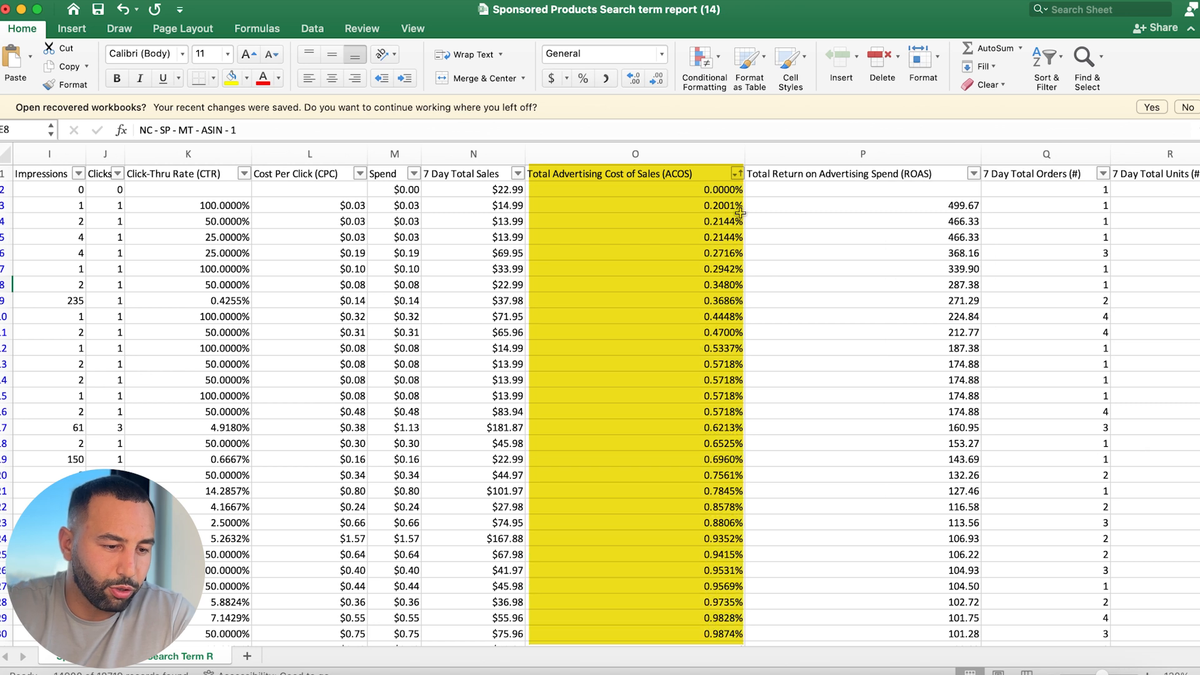
Select the lowest ACOS values, and select their entries in the Customer Search Term column from row 2 to row 29
left_click_drag(719, 189, 595, 387)
scroll(595, 387, "left", 10)
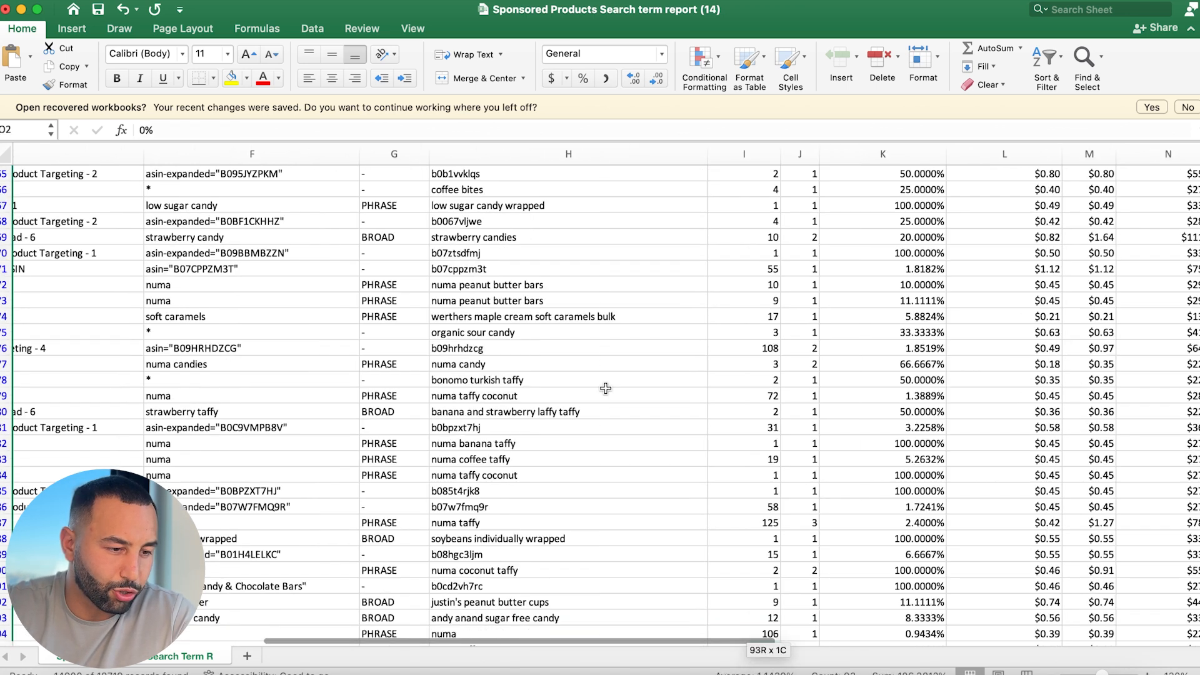
scroll(492, 190, "up", 20)
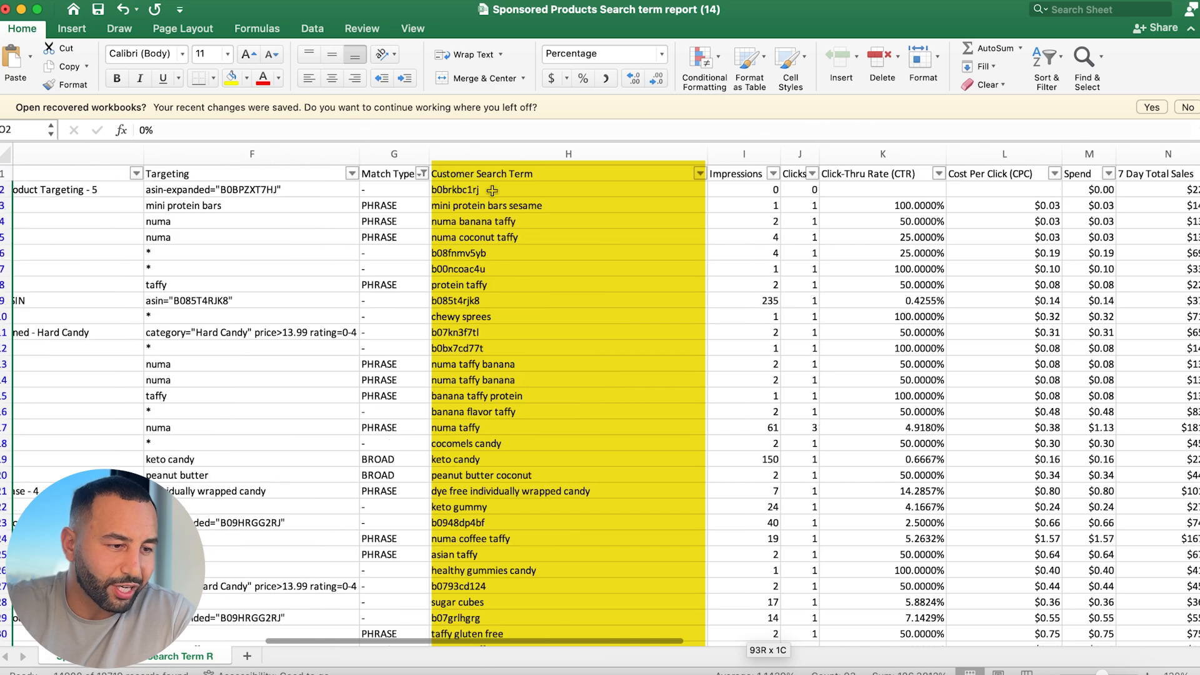
left_click_drag(492, 190, 503, 617)
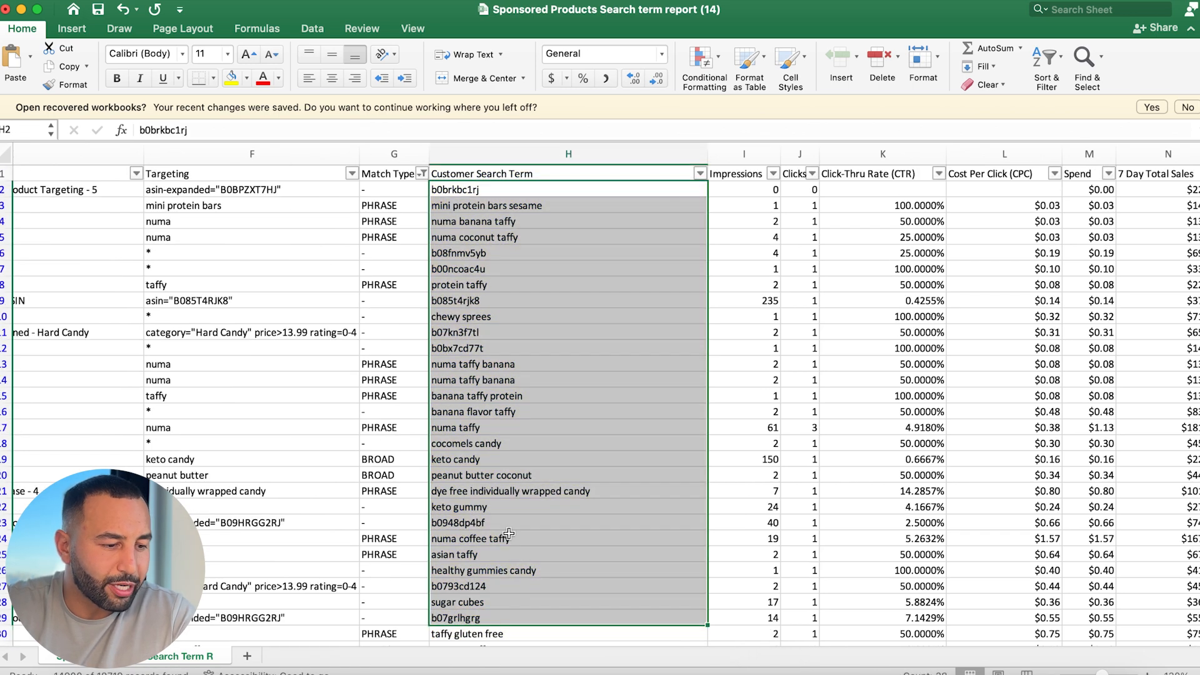
scroll(508, 533, "down", 5)
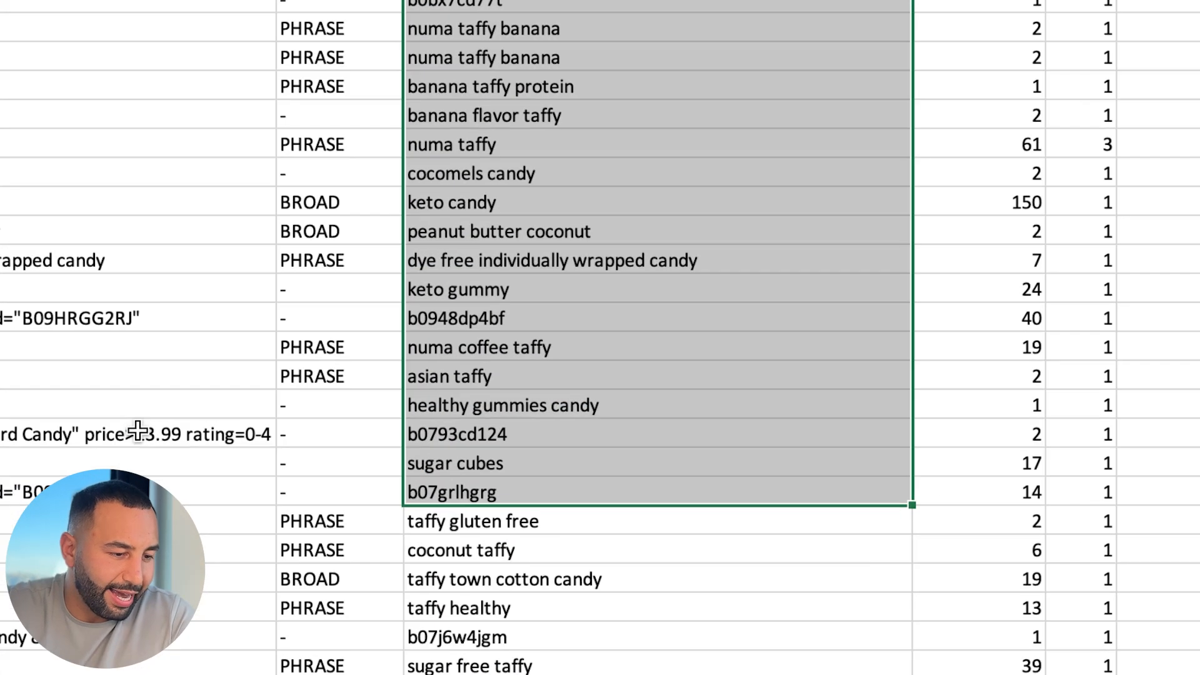
Compare the search term "asian taffy" with its targeting keyword, and review the low-ACOS customer search terms from row 4 down
left_click(488, 446)
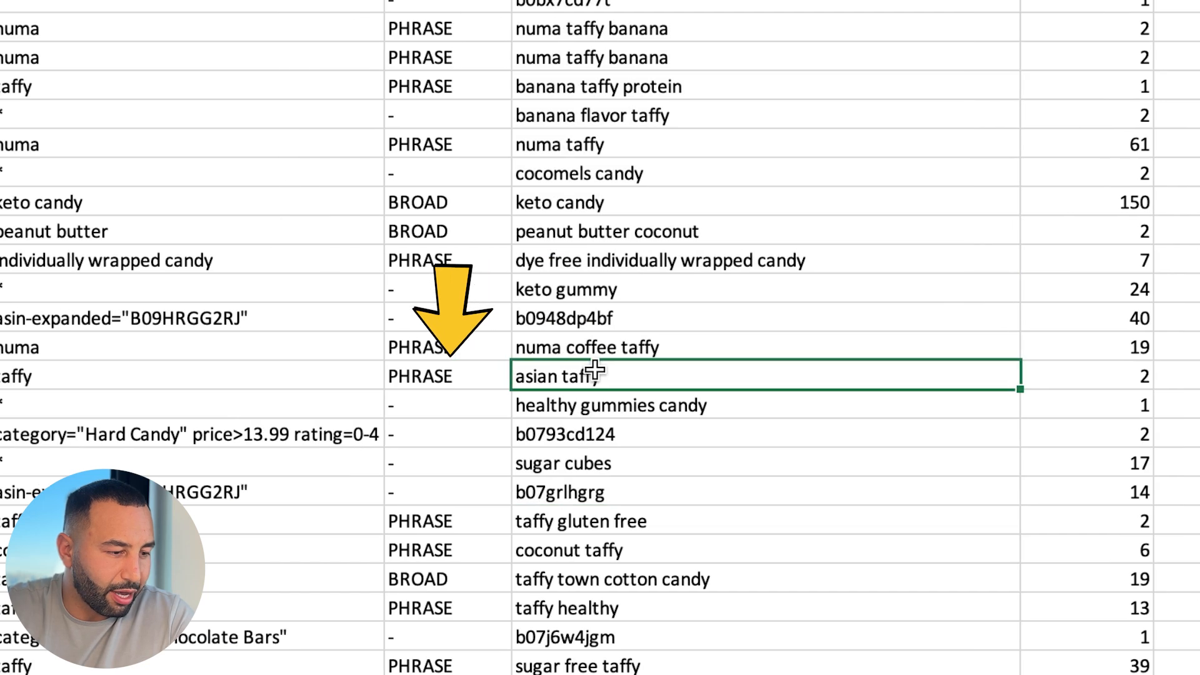
left_click(378, 367)
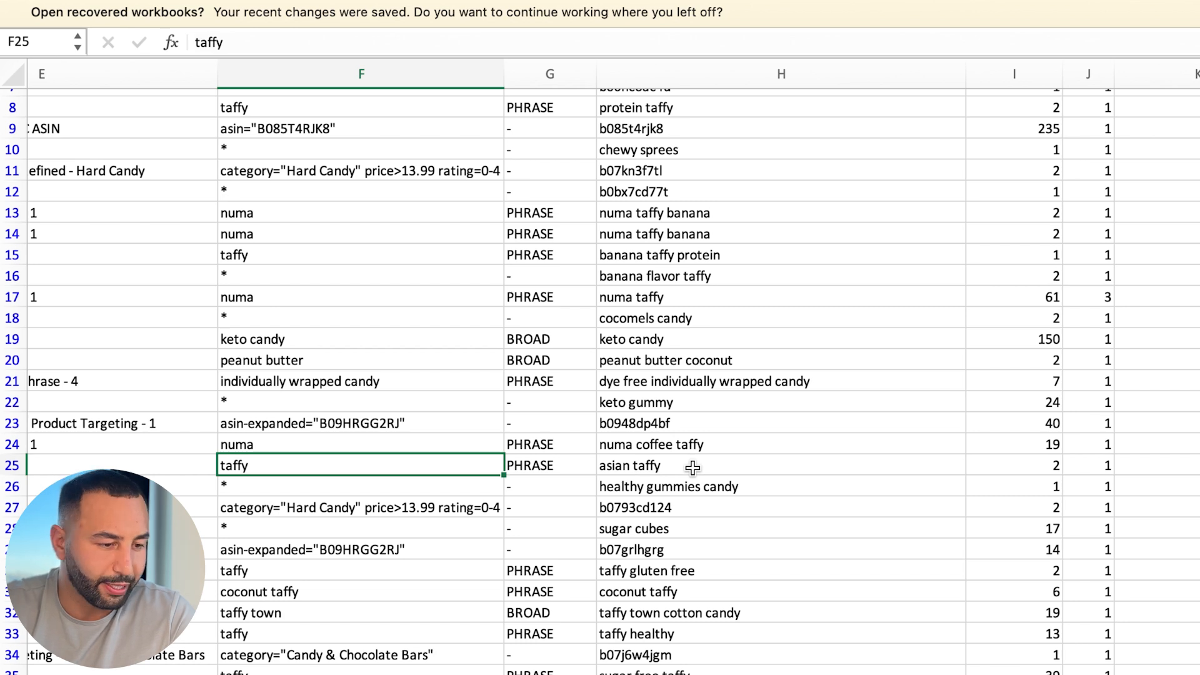
scroll(692, 468, "up", 3)
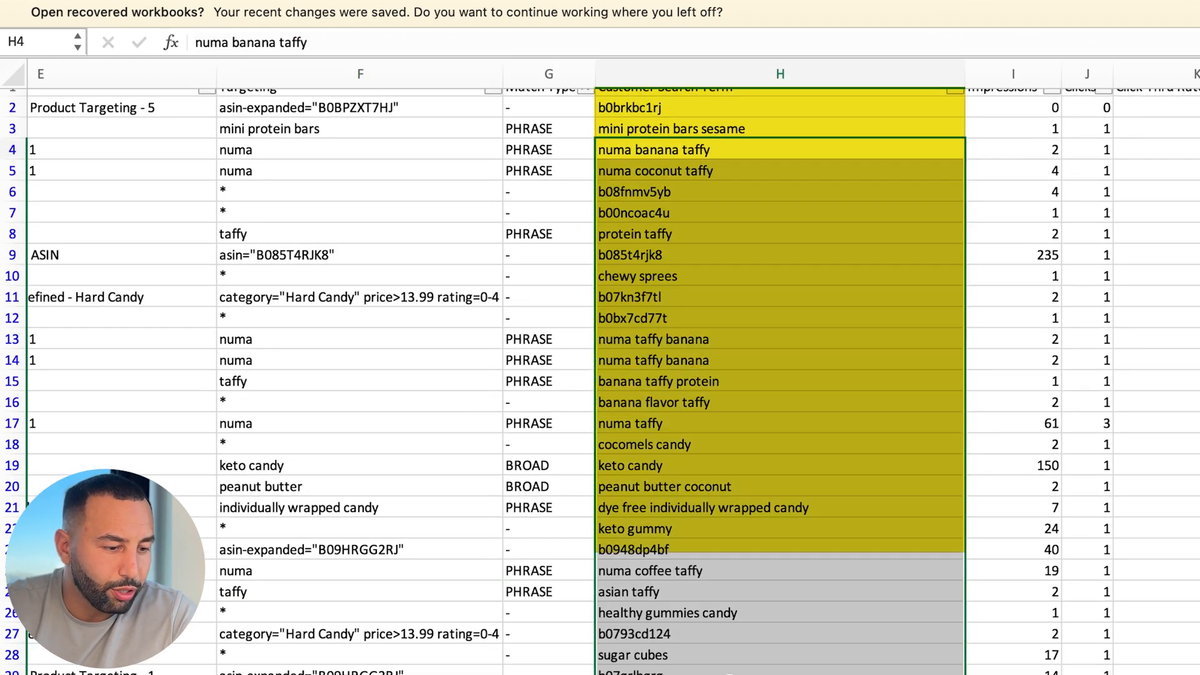
scroll(720, 607, "down", 3)
scroll(720, 608, "down", 15)
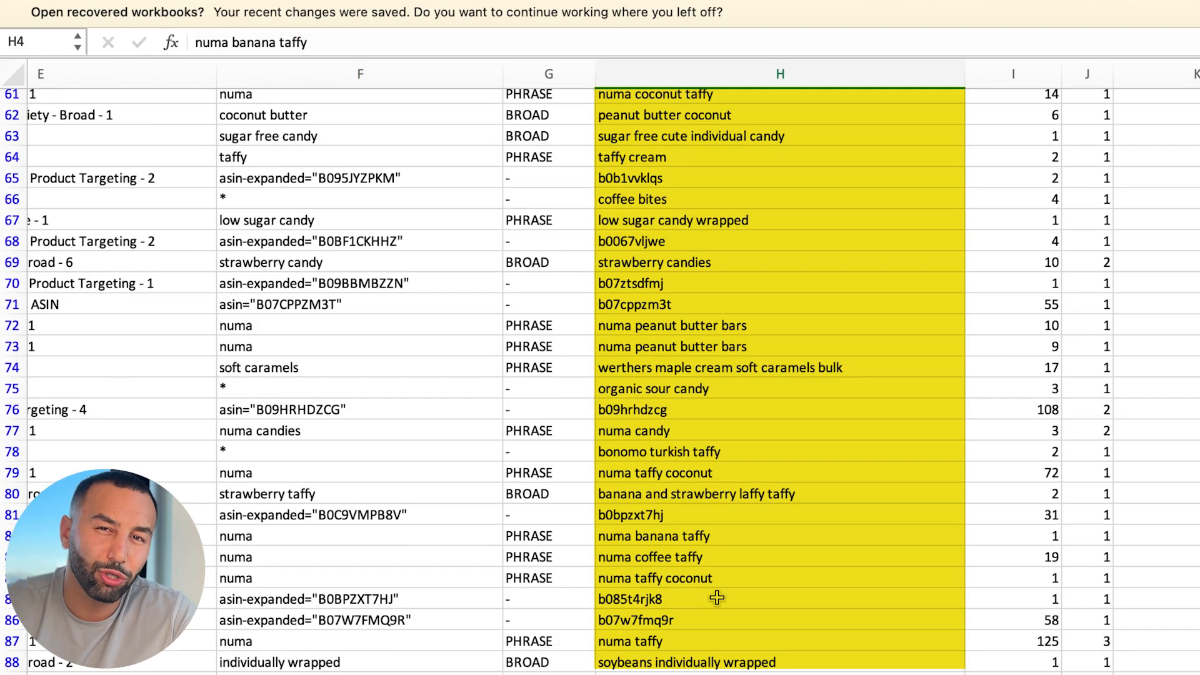
scroll(716, 598, "up", 8)
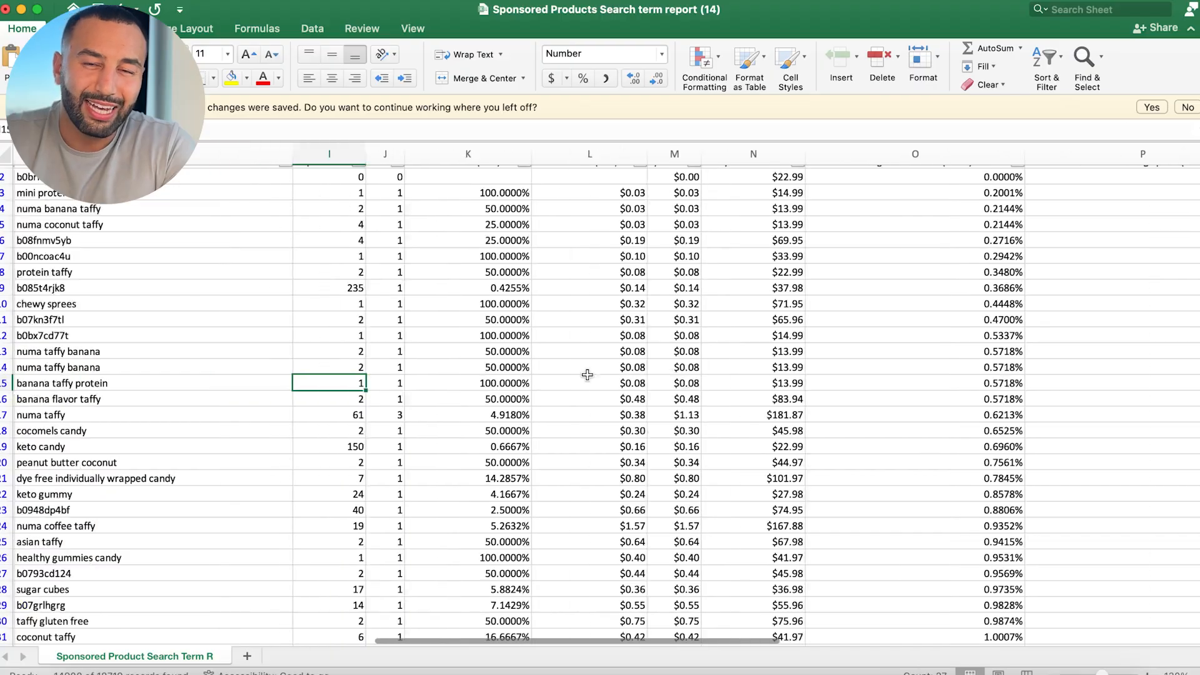
Examine the Cost Per Click values of the lowest-ACOS search terms, selecting them from row 3 down and the one in row 6
scroll(587, 375, "left", 5)
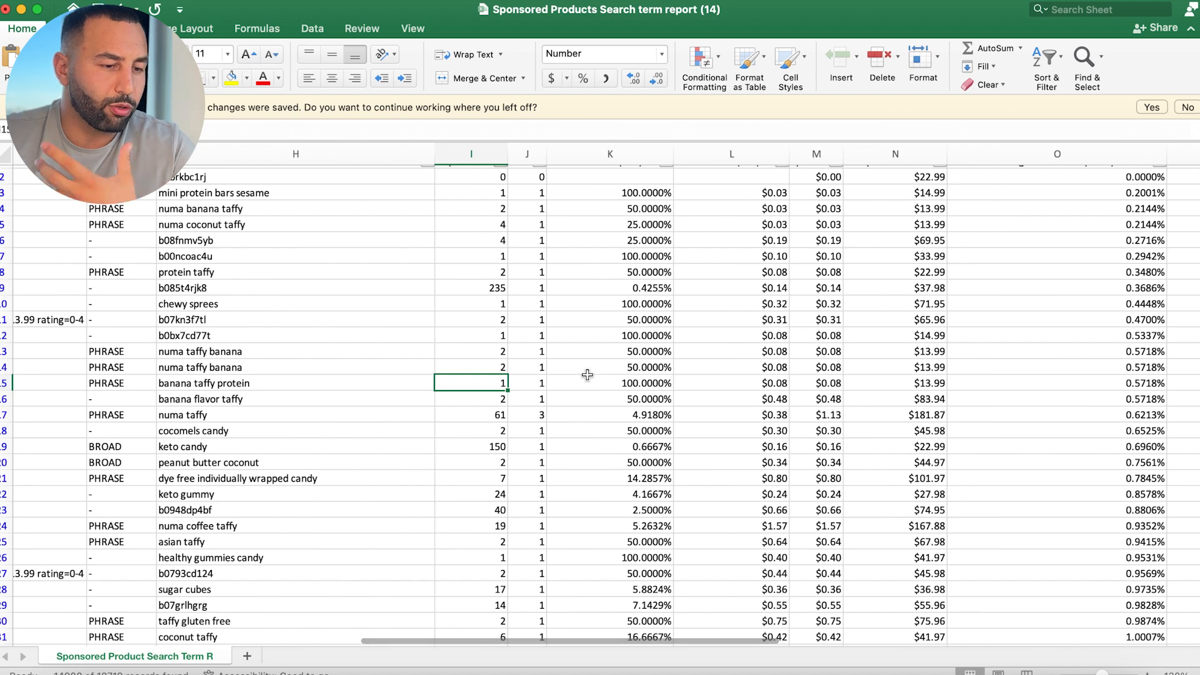
scroll(586, 375, "up", 1)
scroll(587, 374, "right", 4)
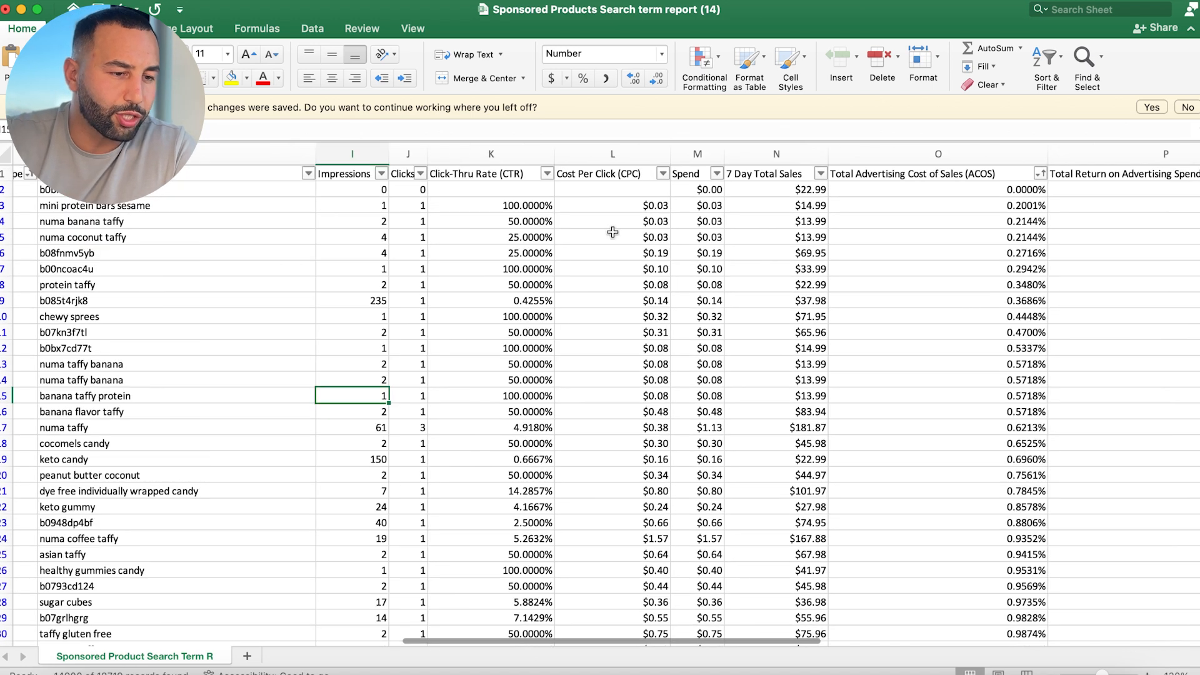
left_click_drag(627, 205, 617, 622)
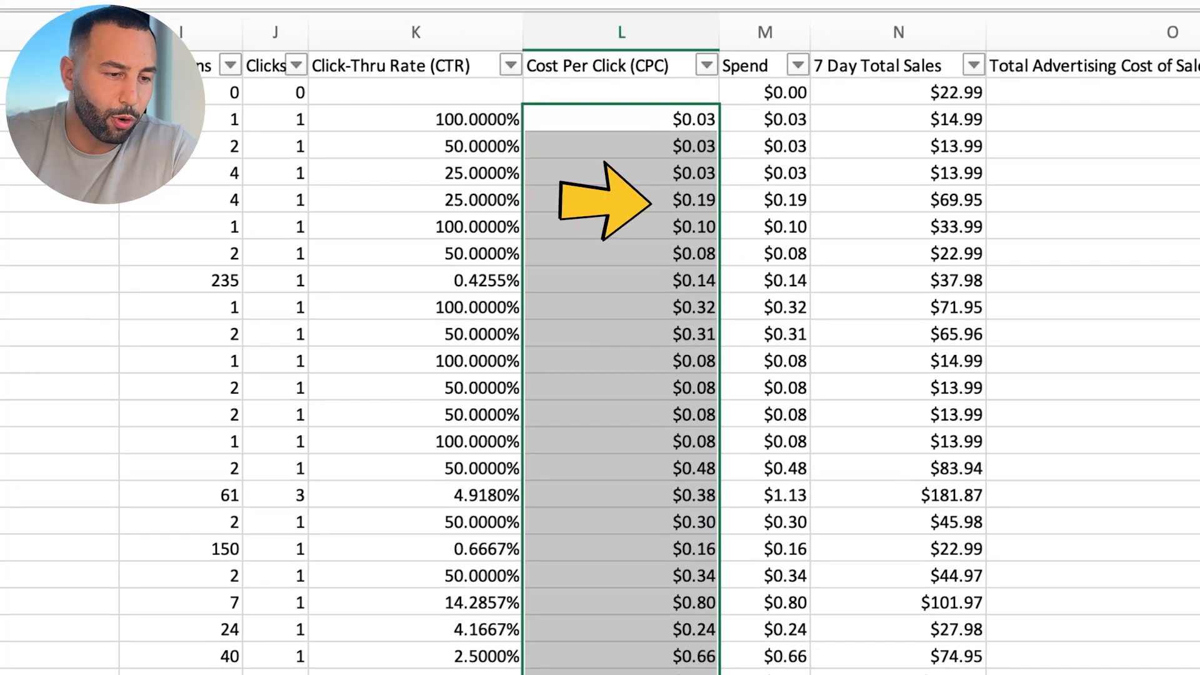
left_click(602, 254)
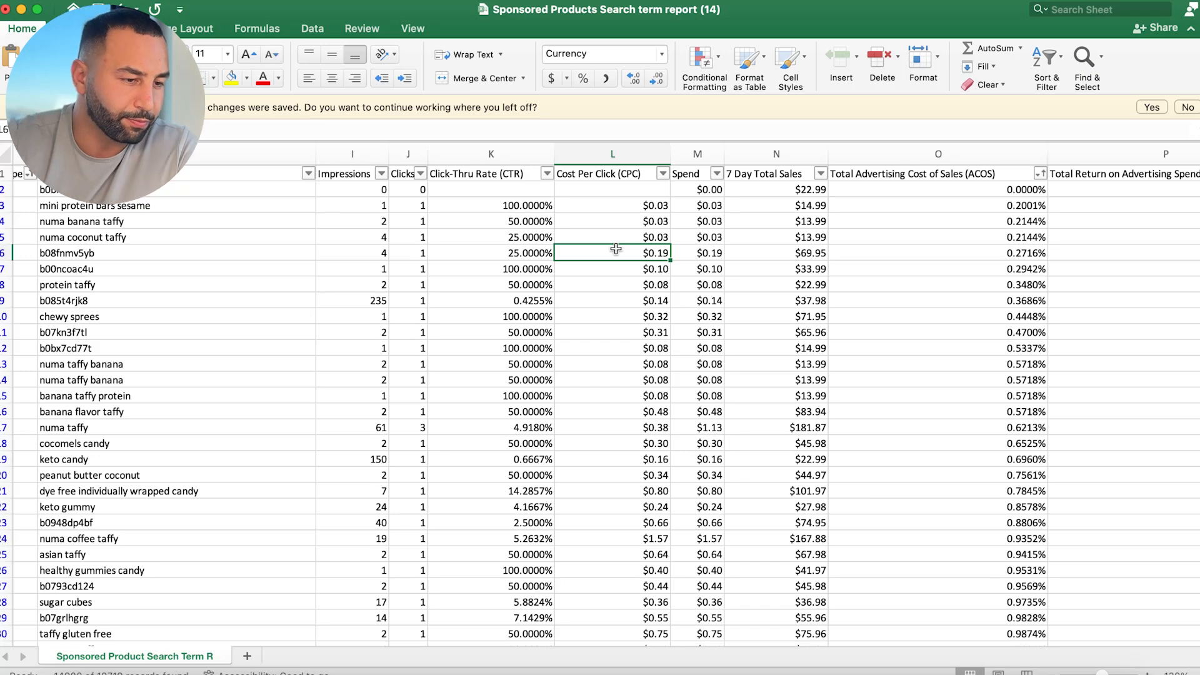
Sort the search term report by ACOS in descending order and select the first three ACOS values
scroll(378, 221, "right", 5)
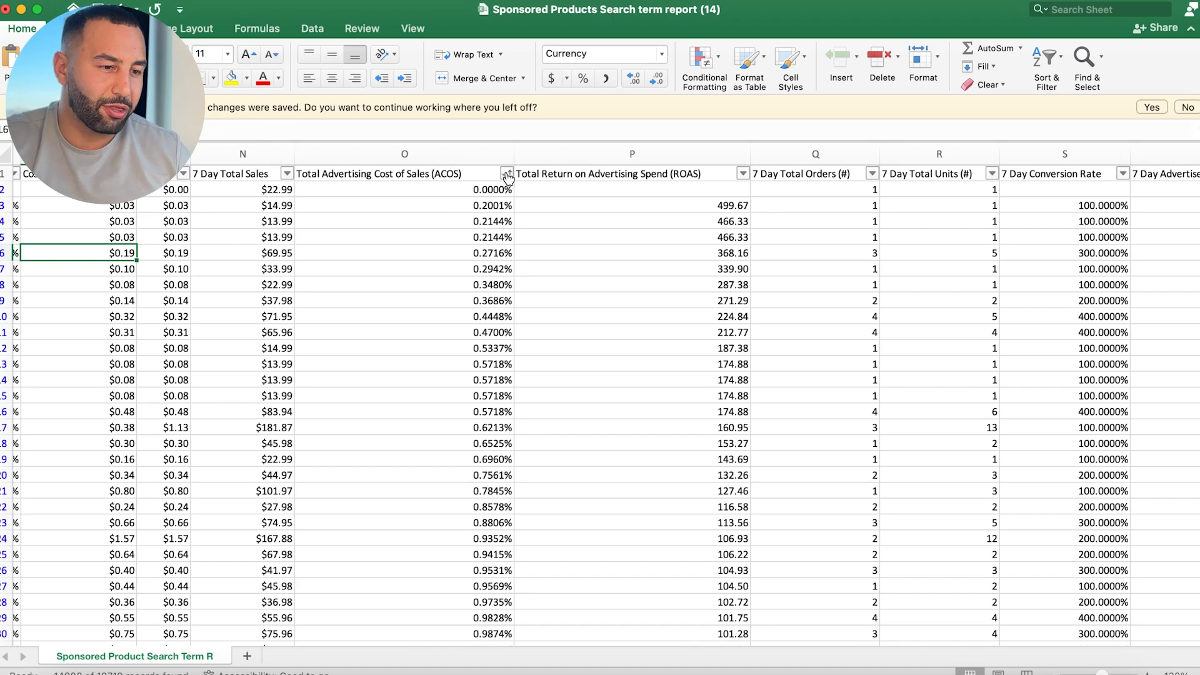
left_click(506, 173)
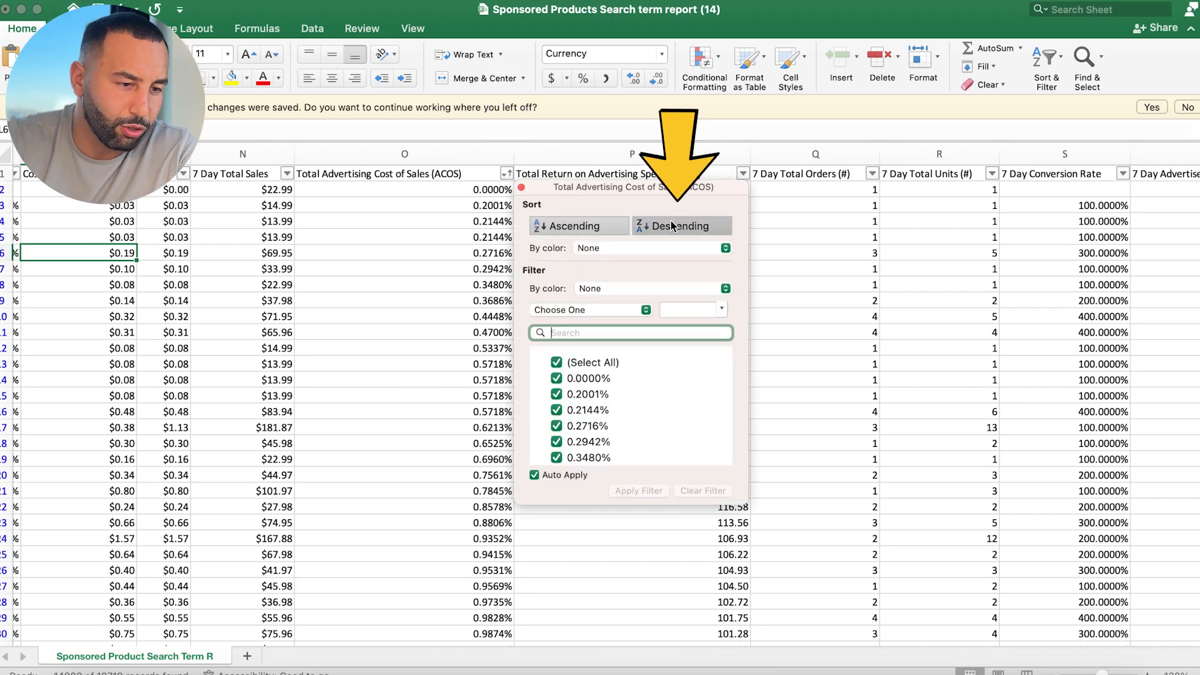
left_click(681, 225)
left_click(467, 199)
left_click_drag(467, 189, 479, 217)
Locate the campaign name and the customer search term of the highest-ACOS row and select each cell
scroll(315, 215, "left", 10)
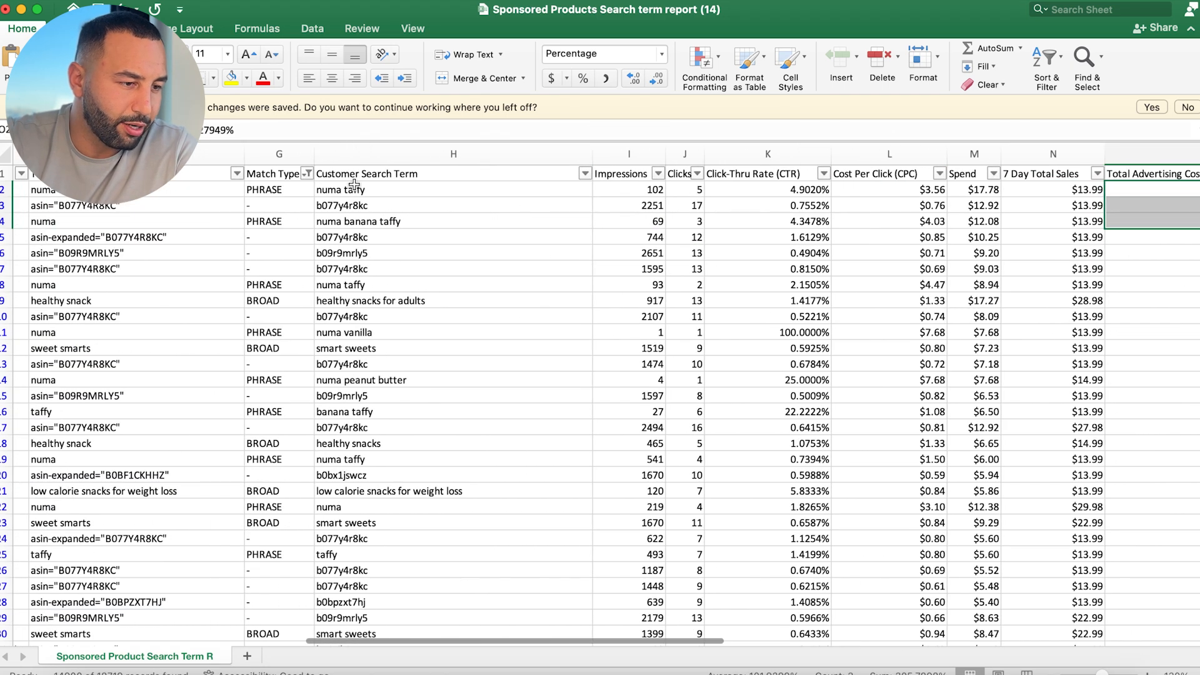
scroll(126, 196, "left", 6)
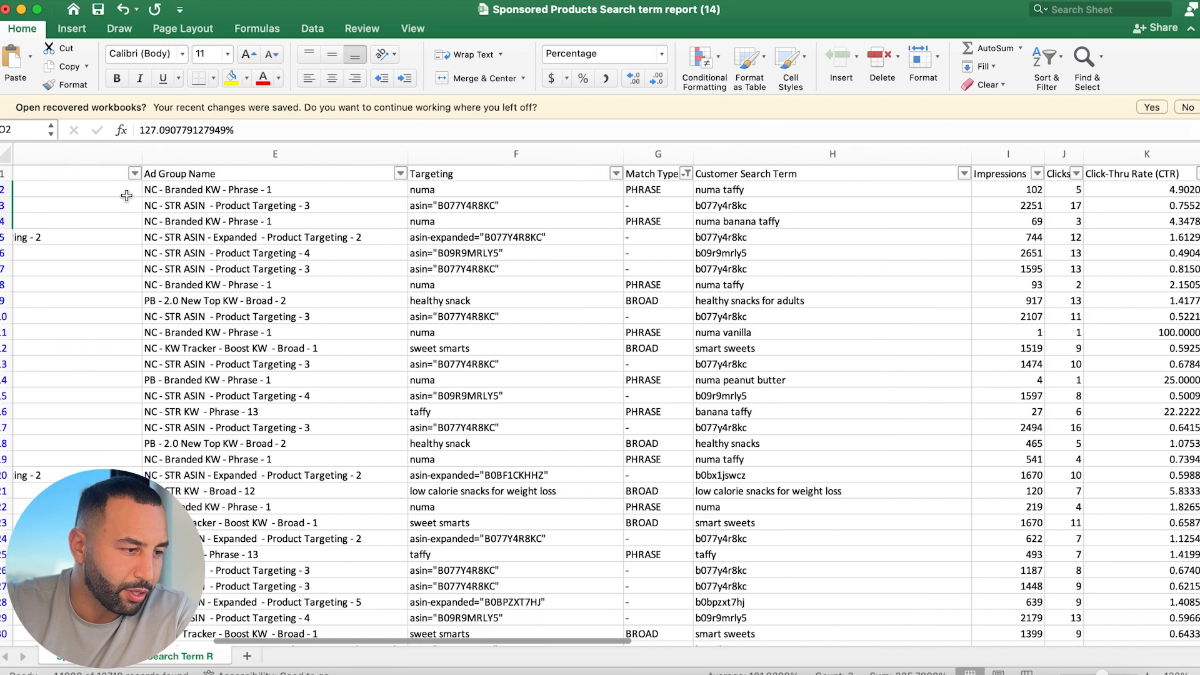
scroll(126, 196, "left", 4)
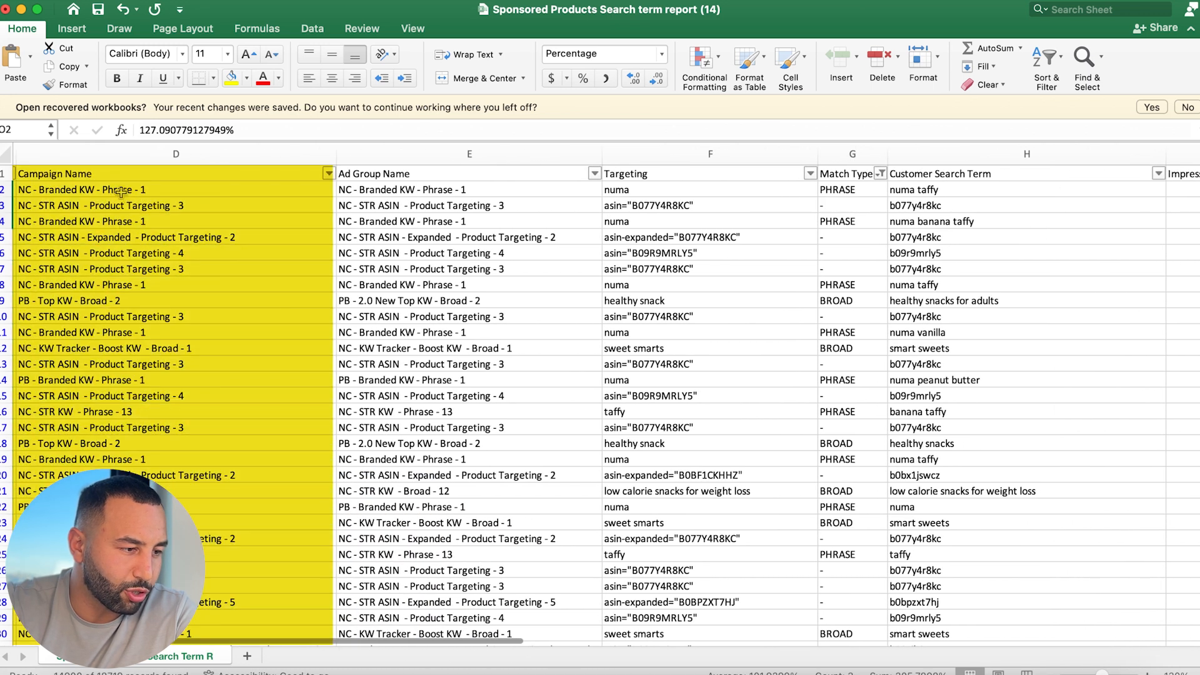
left_click(119, 190)
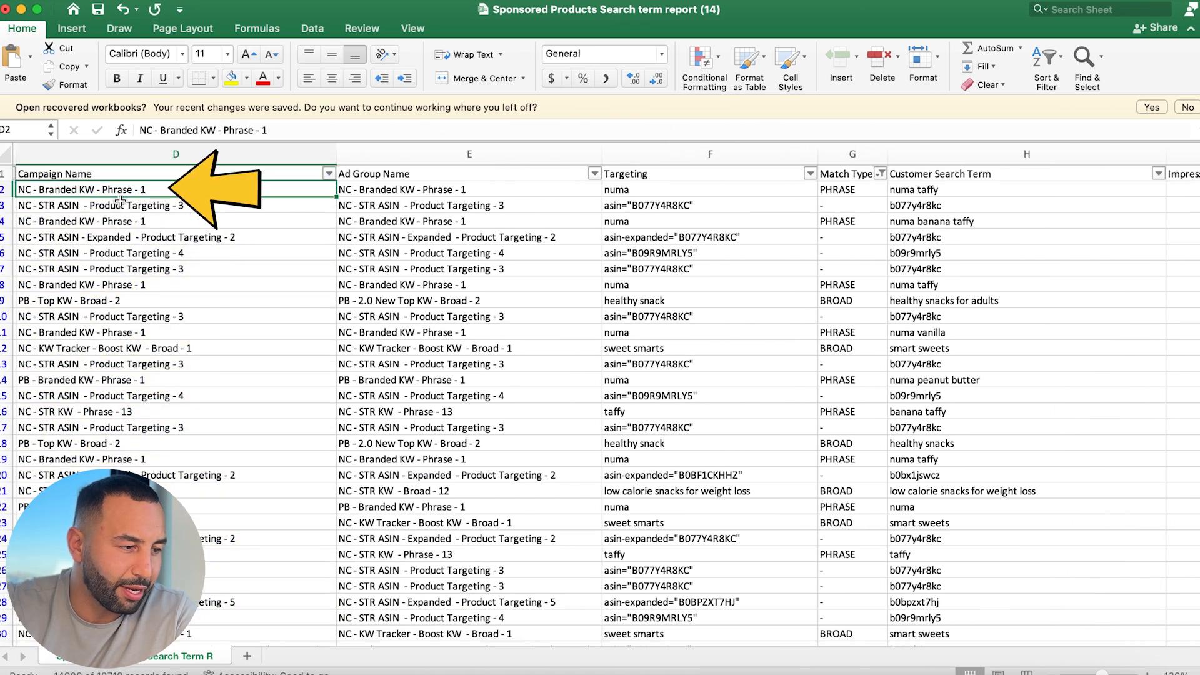
scroll(734, 236, "right", 6)
left_click(550, 189)
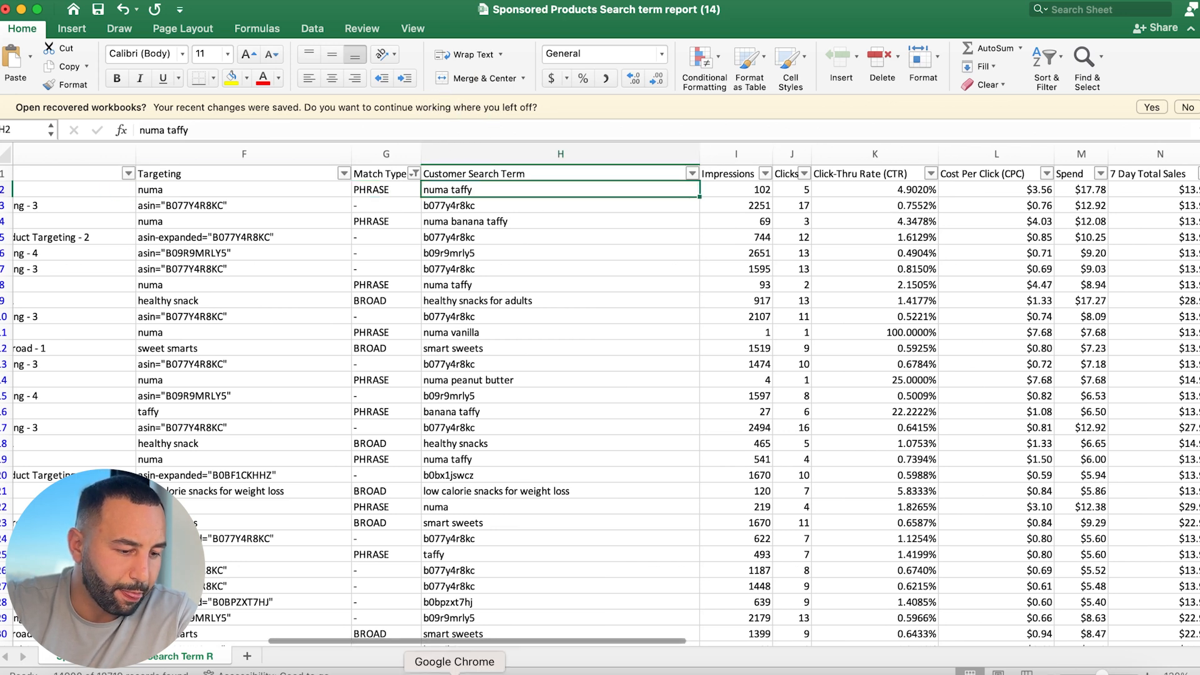
Switch to the Campaigns page in Amazon Ads in Google Chrome
left_click(454, 672)
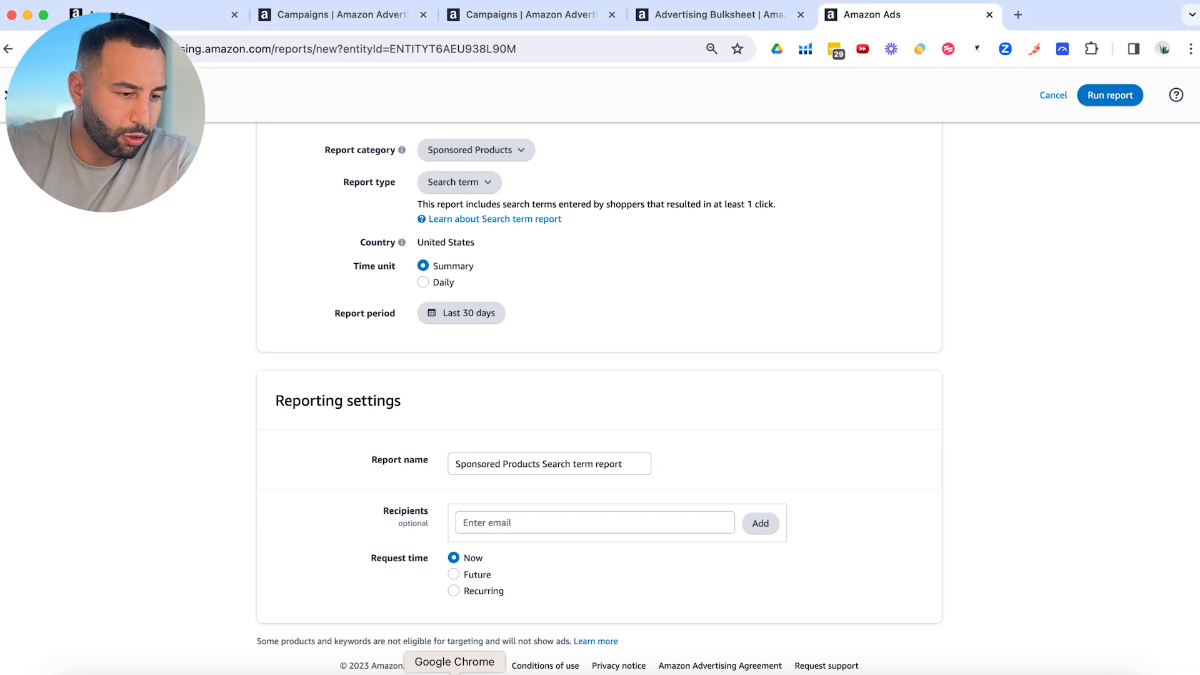
left_click(229, 14)
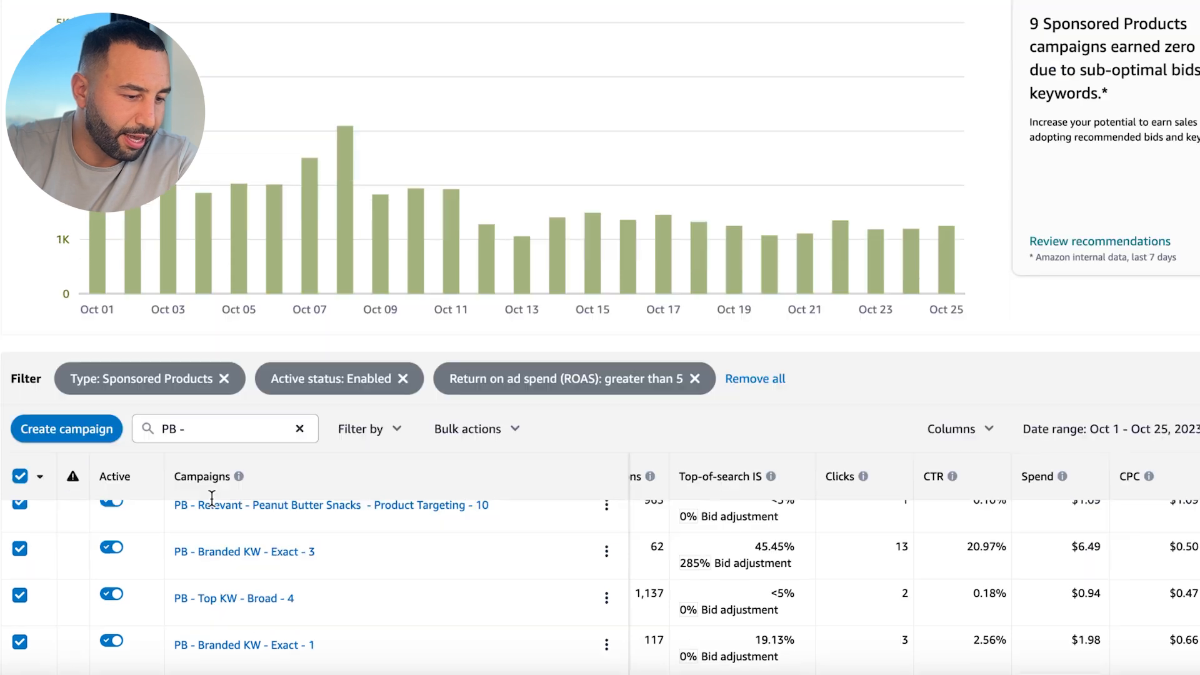
Open the campaign PB - Branded KW - Exact - 3 in a new tab and start adding negative keywords to it
scroll(212, 498, "down", 1)
scroll(236, 537, "up", 1)
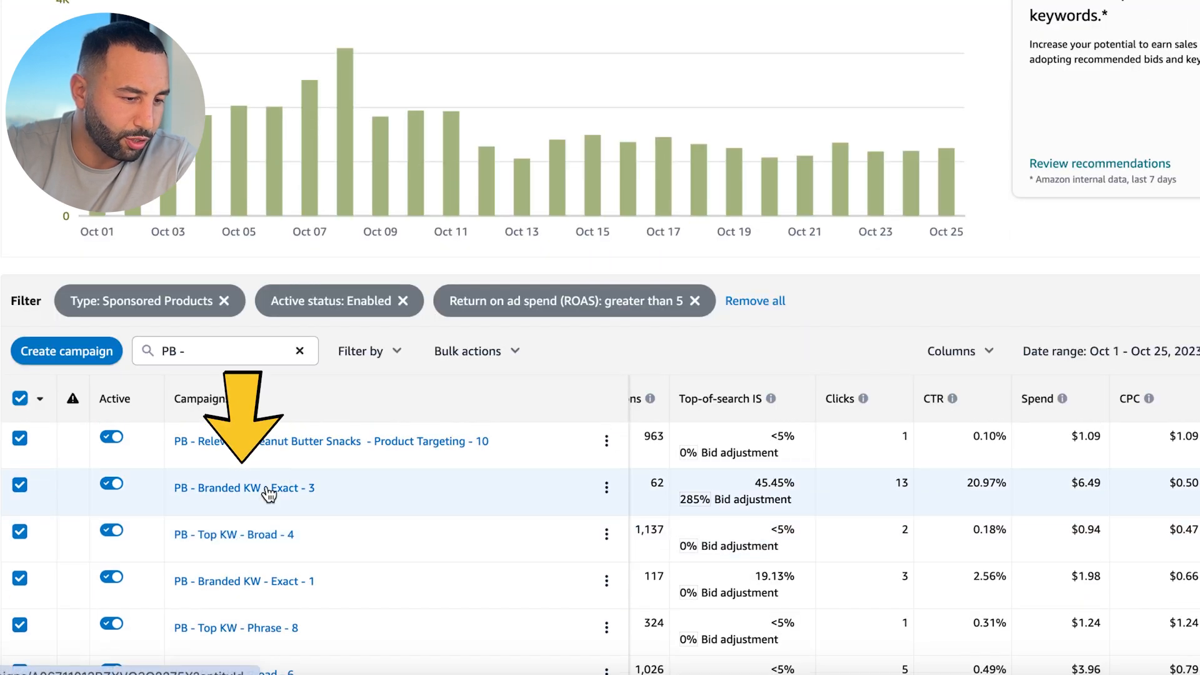
right_click(269, 495)
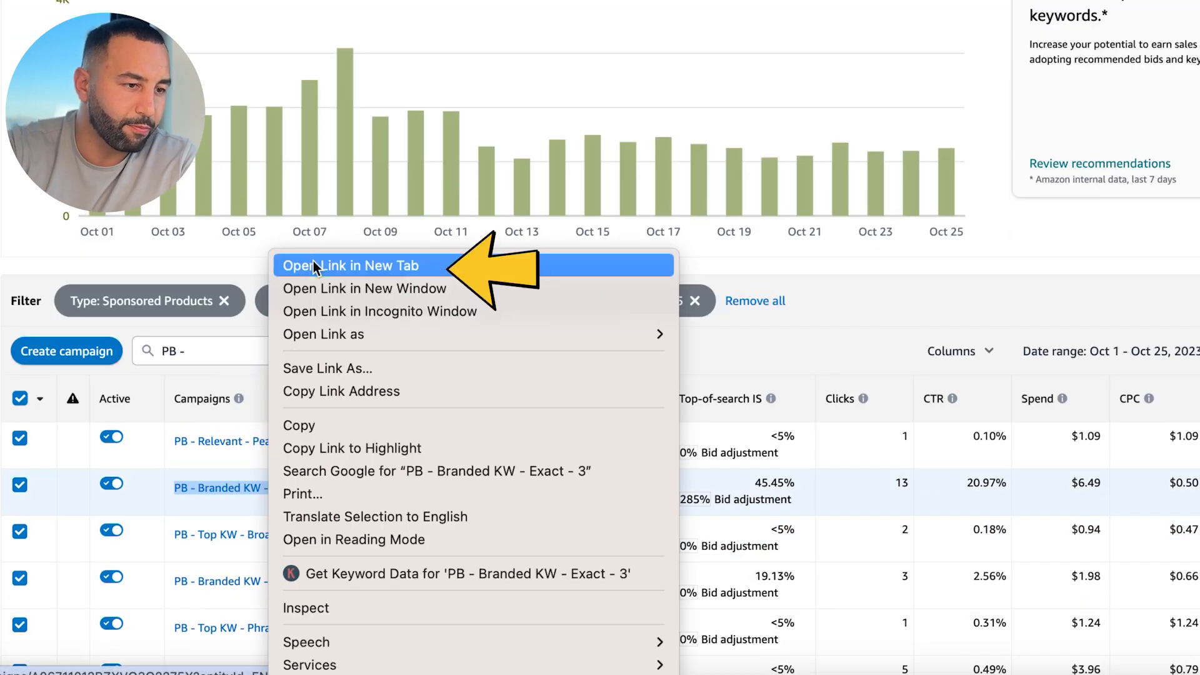
left_click(313, 266)
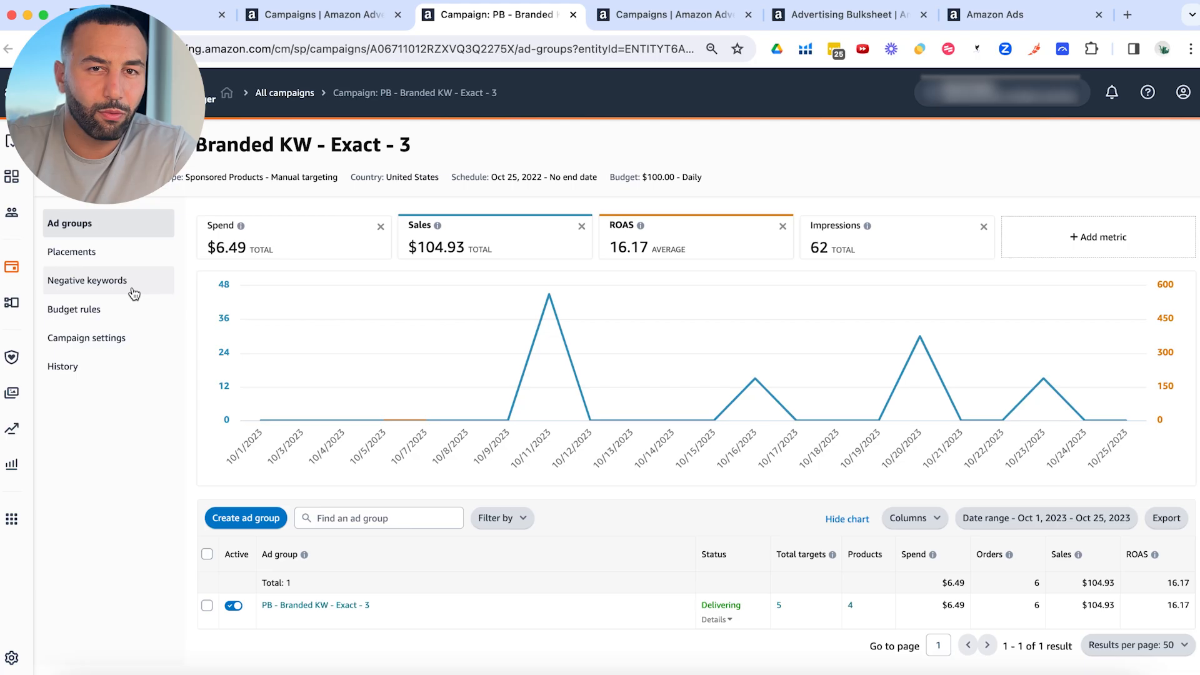
left_click(96, 279)
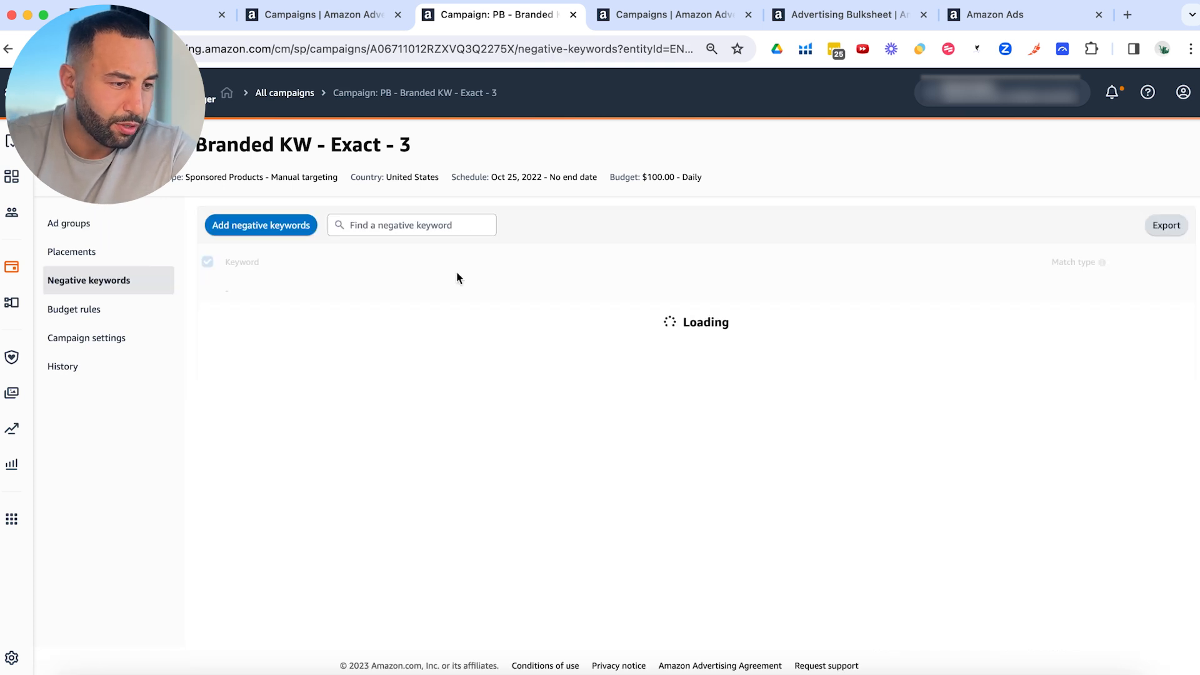
left_click(287, 224)
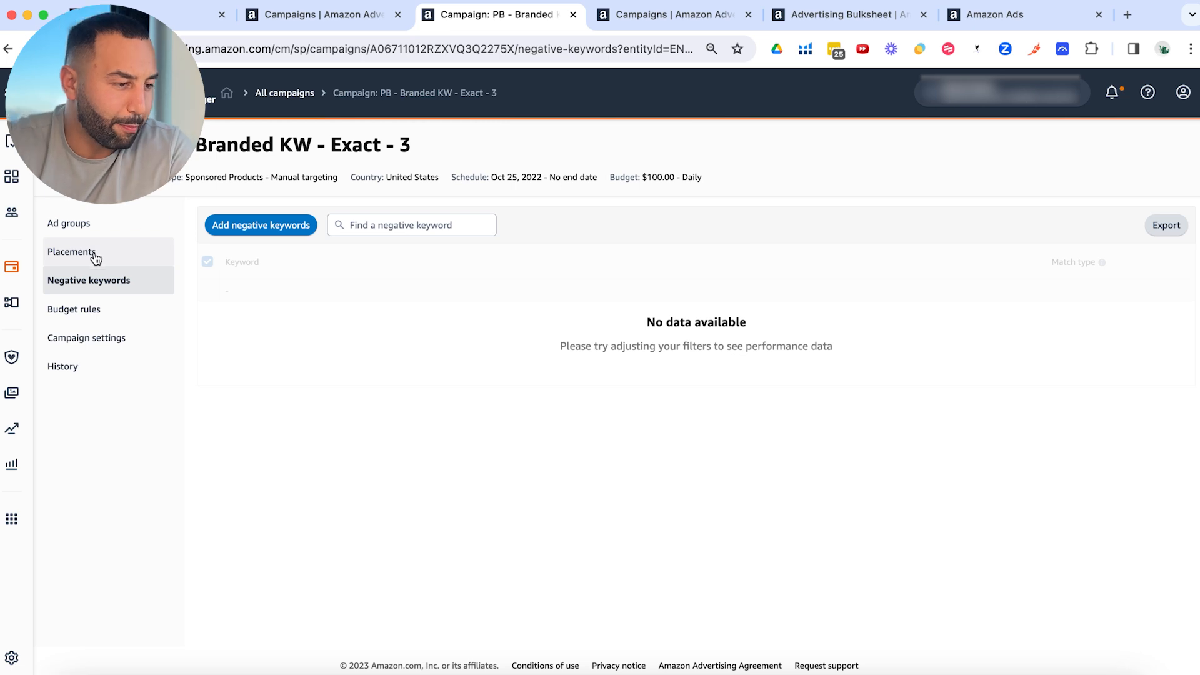
Examine the campaign's placements, comparing clicks, spend, sales and ROAS with the bid adjustment for top of search, rest of search and product pages
left_click(94, 255)
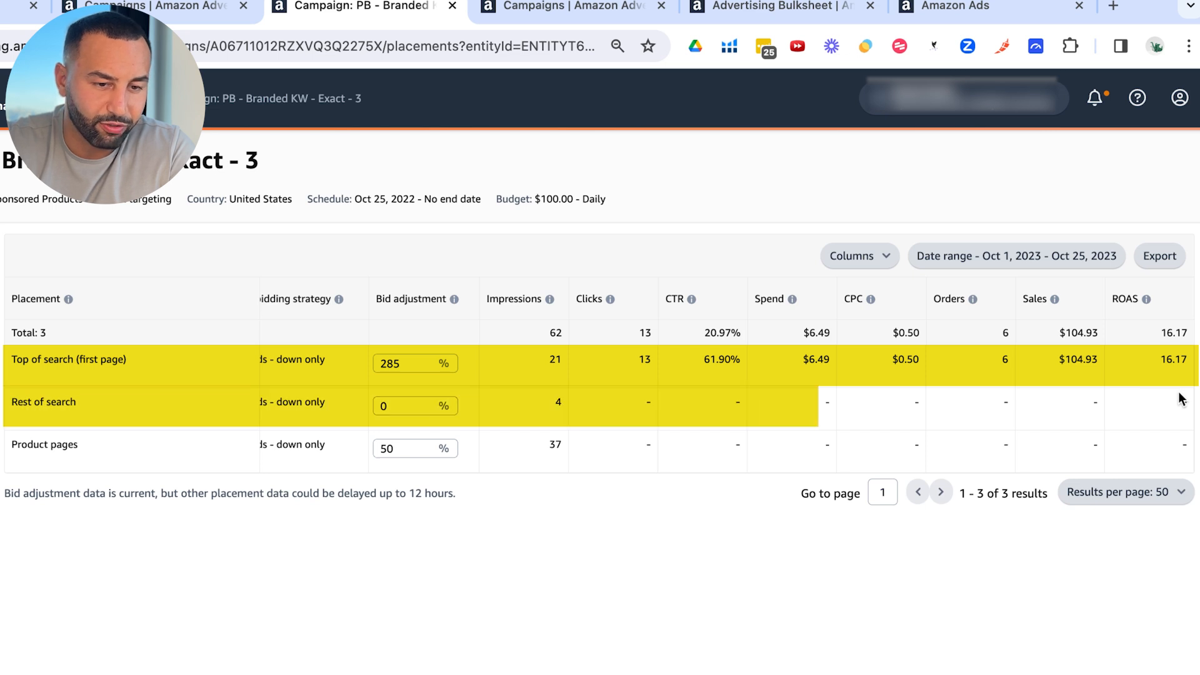
scroll(1094, 398, "left", 1)
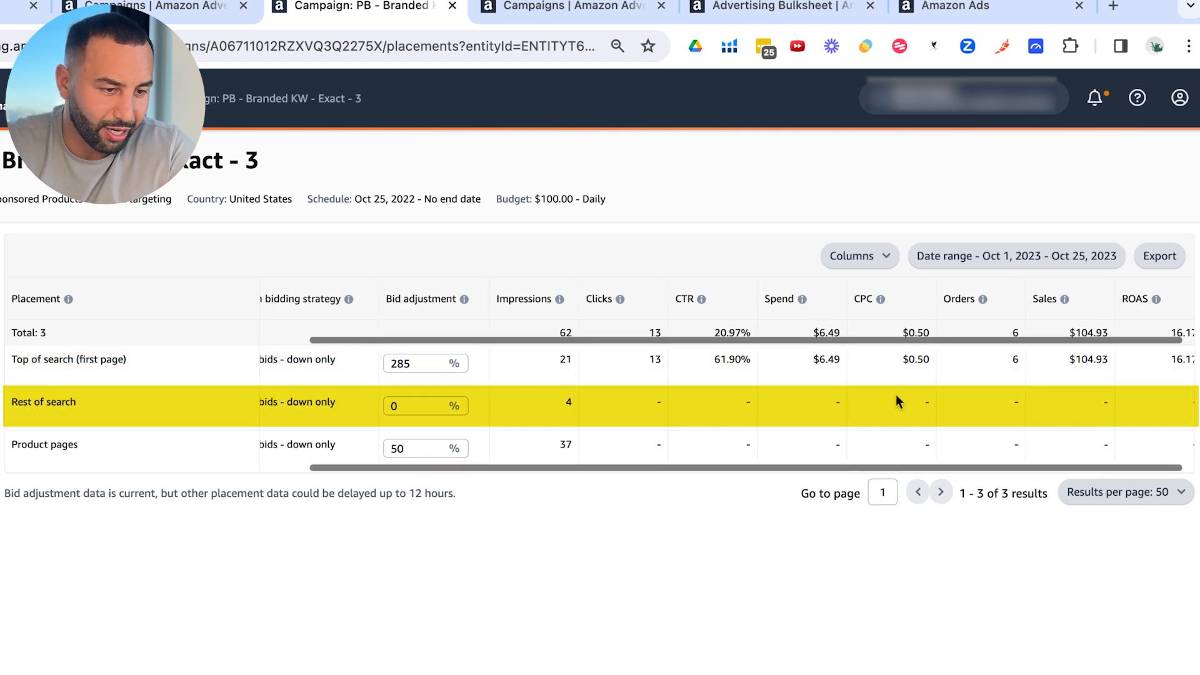
scroll(157, 374, "right", 1)
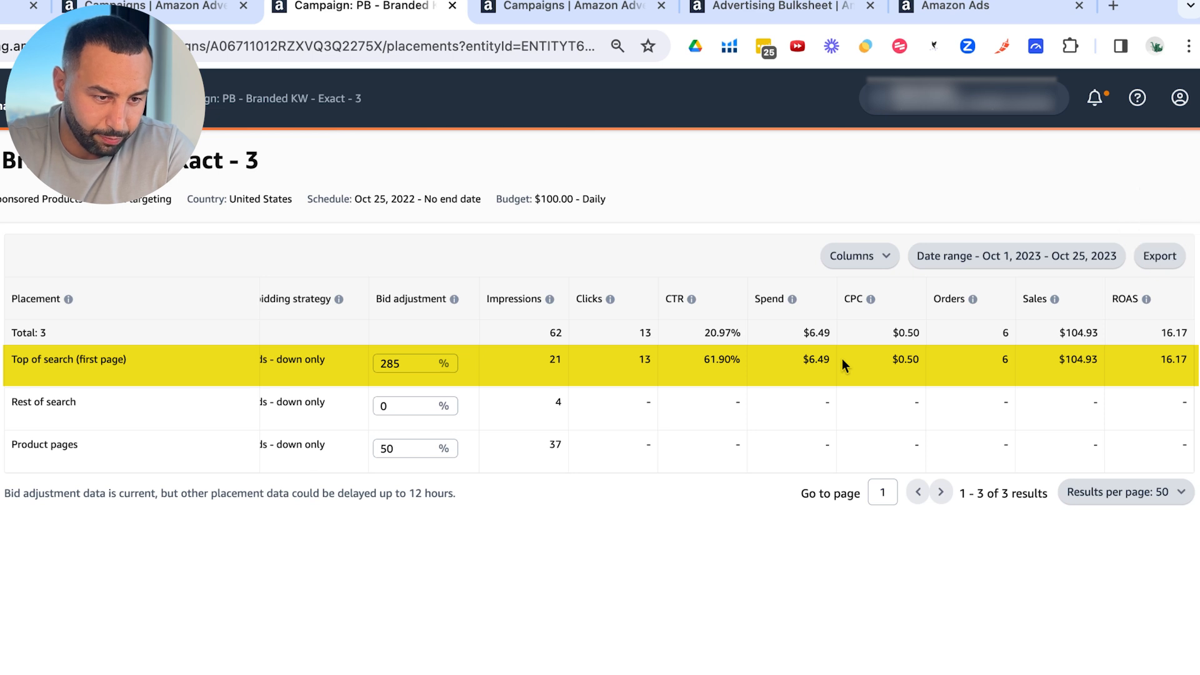
scroll(704, 377, "left", 2)
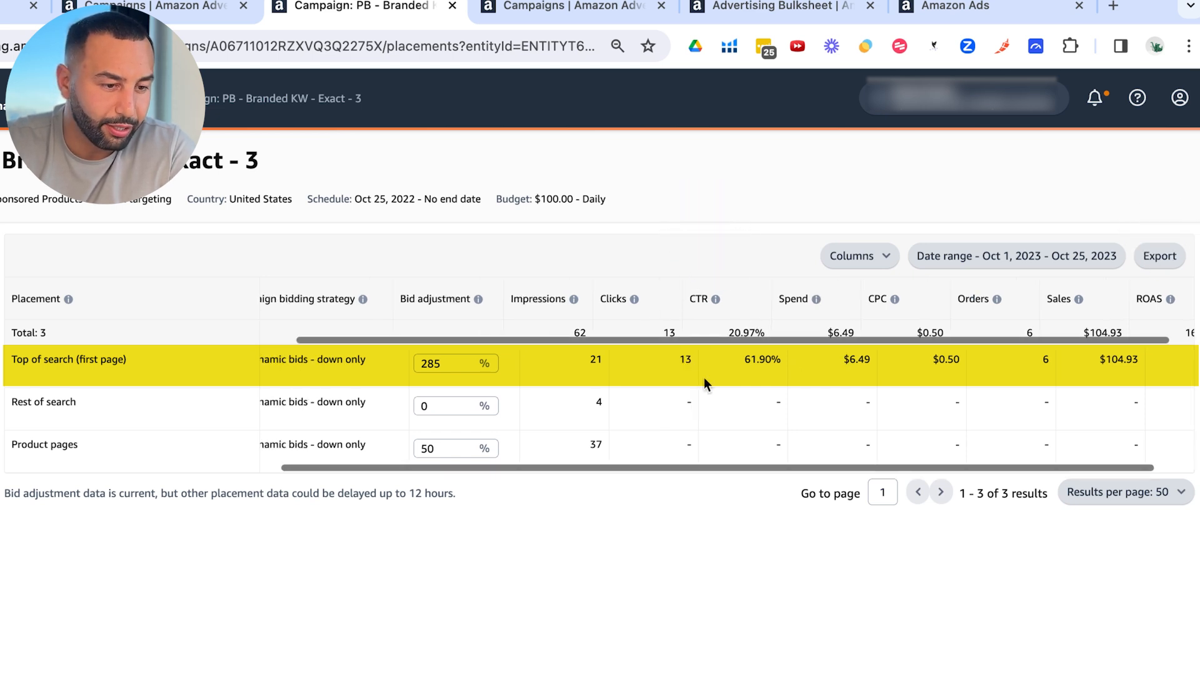
scroll(703, 378, "left", 3)
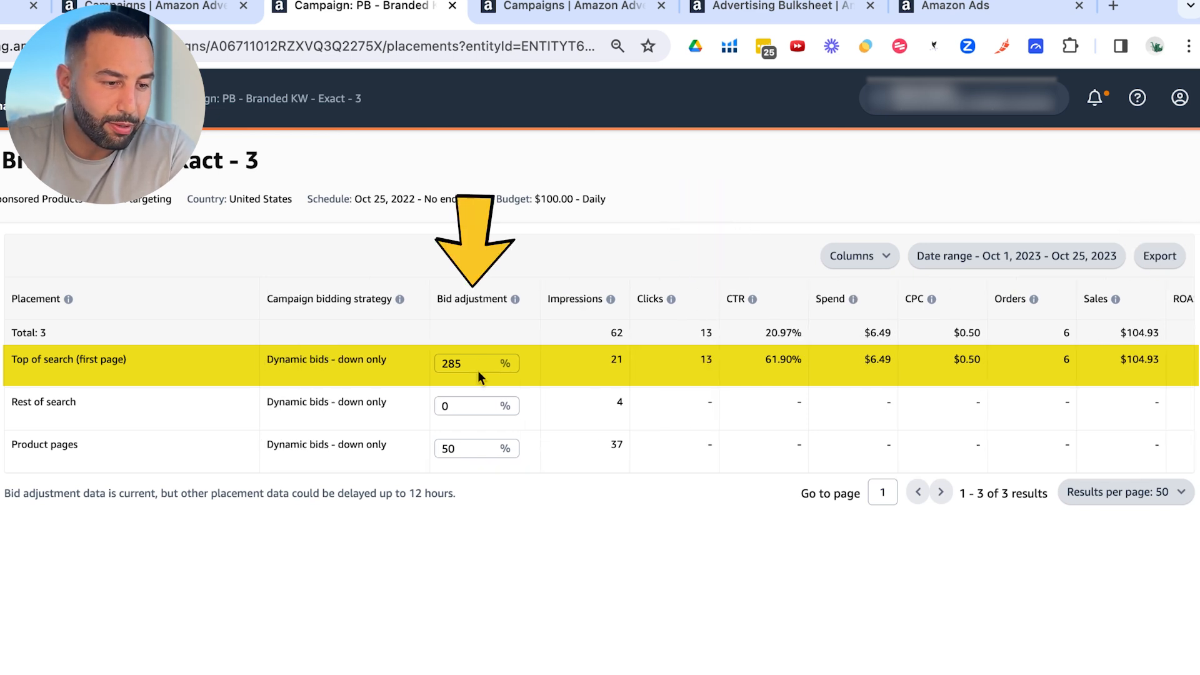